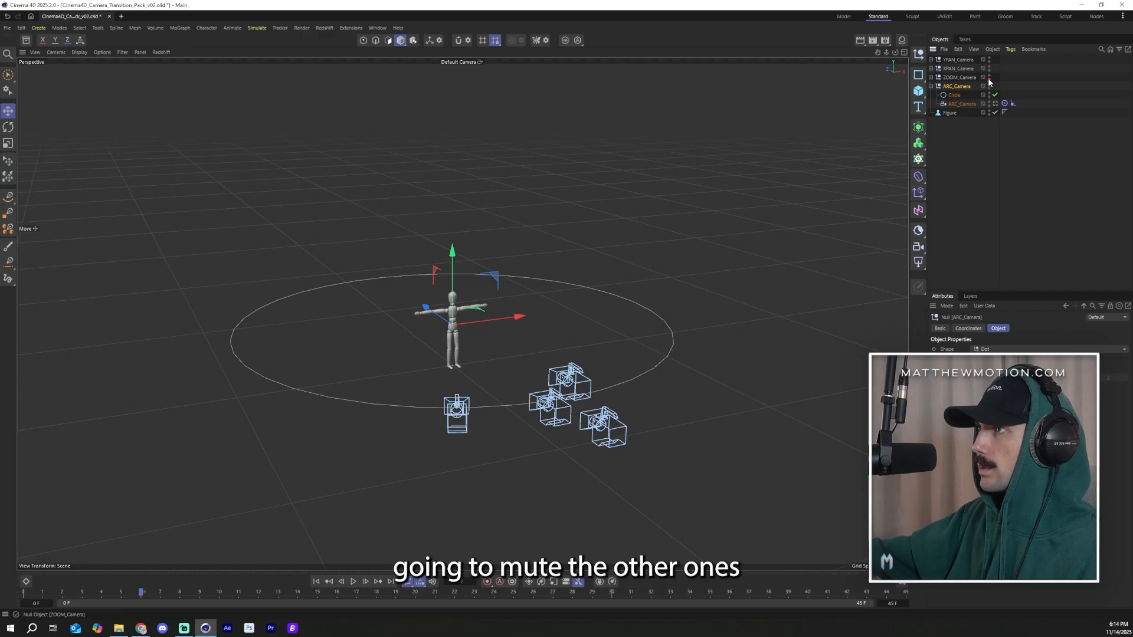
Step: Hide the other three cameras in the viewport and play back the ARC camera animation
double_click(988, 69)
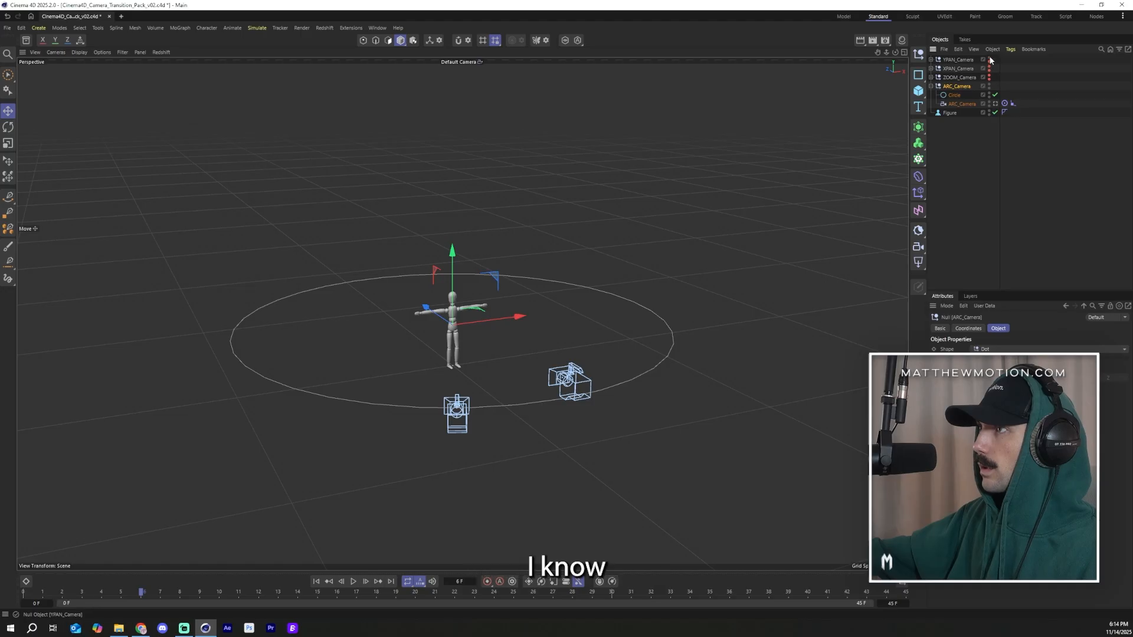
left_click(989, 60)
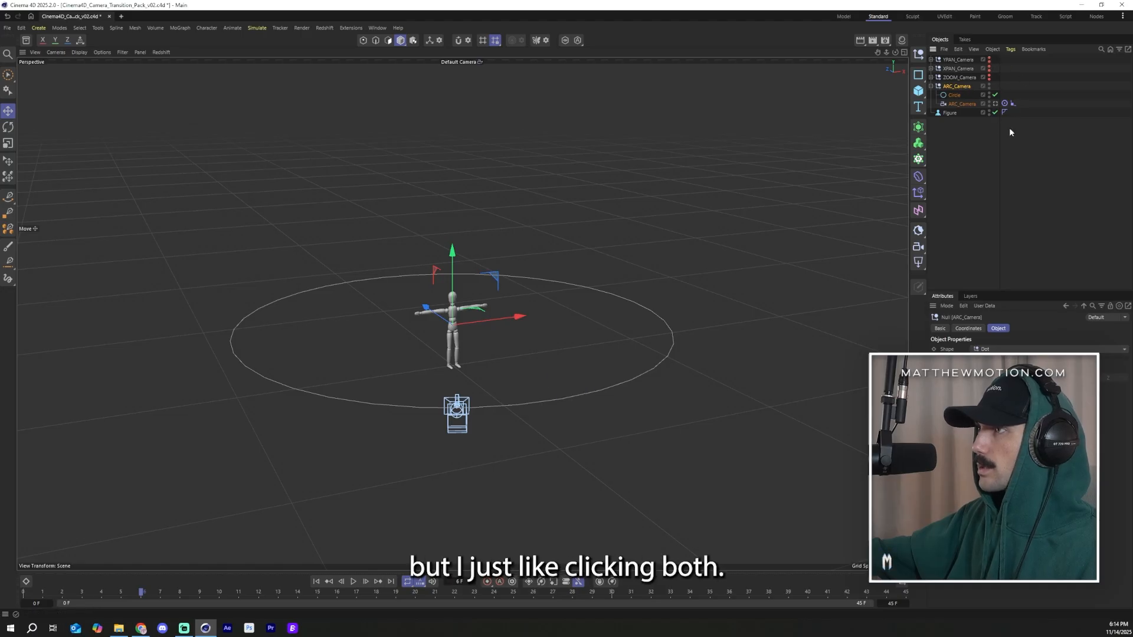
left_click(354, 582)
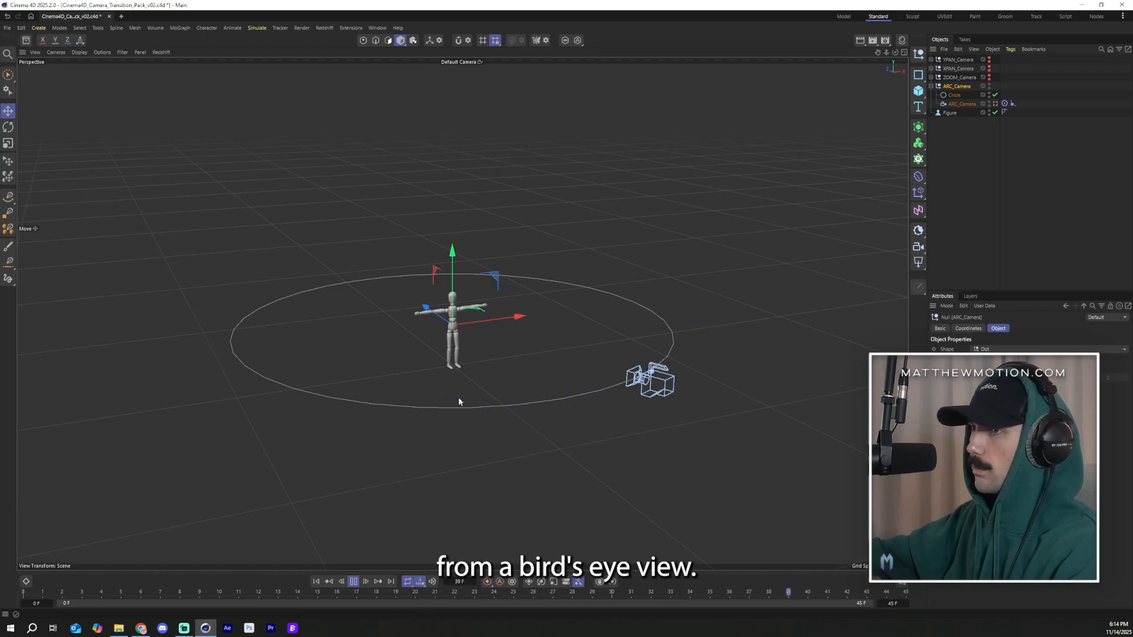
Step: Play and scrub through the ARC camera's move around the figure, from above and through the camera
scroll(498, 339, "up", 2)
left_click_drag(501, 337, 483, 363, "alt")
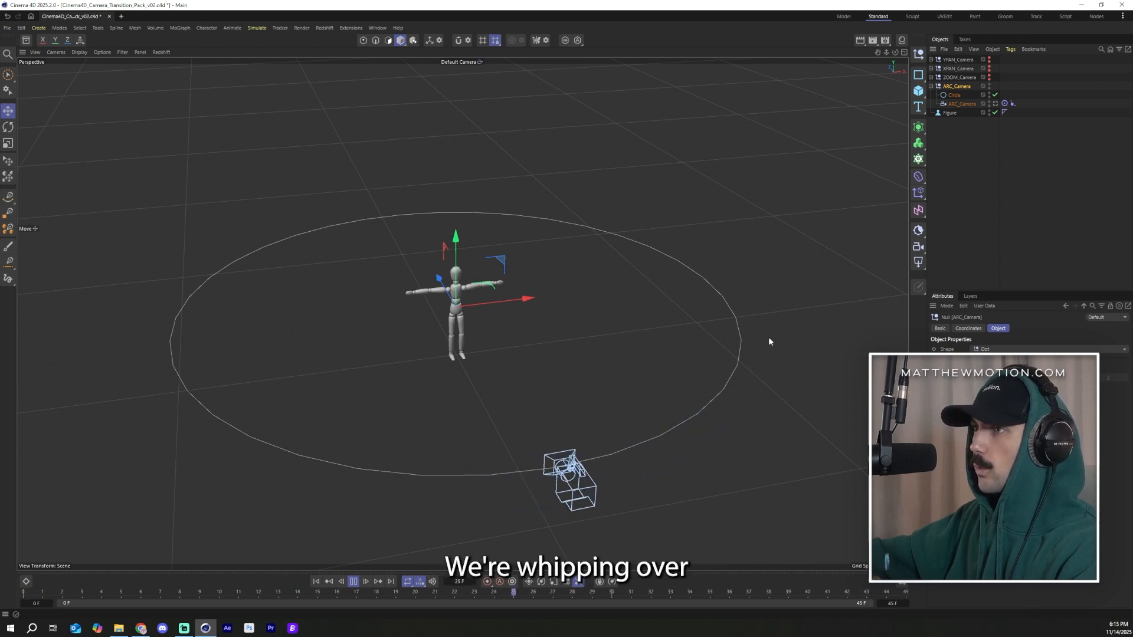
left_click(353, 582)
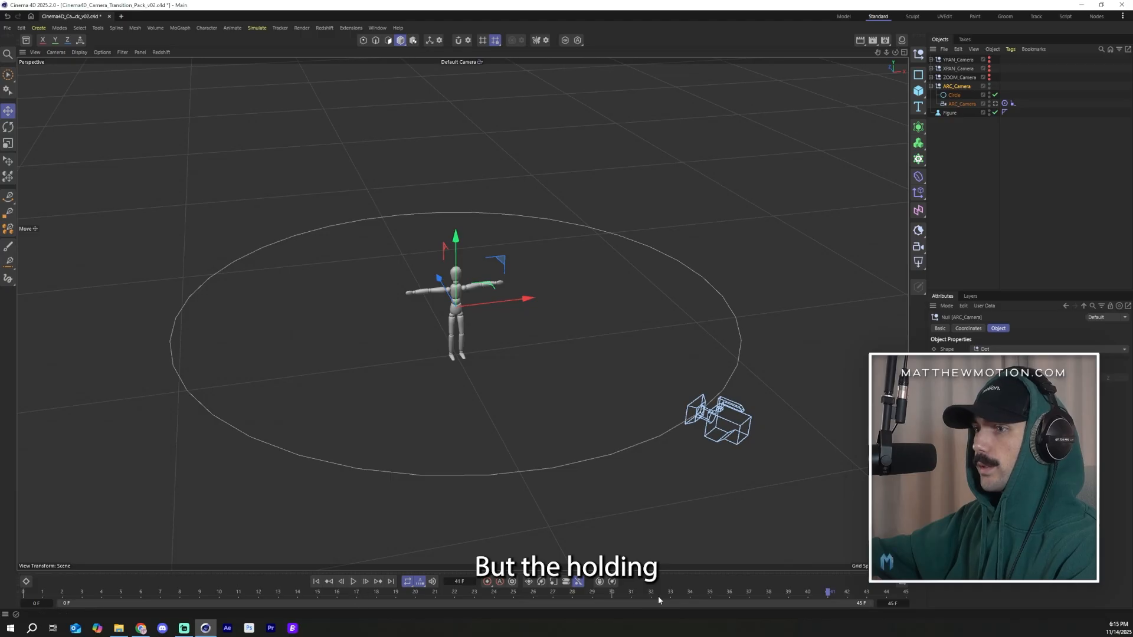
left_click_drag(660, 594, 416, 594)
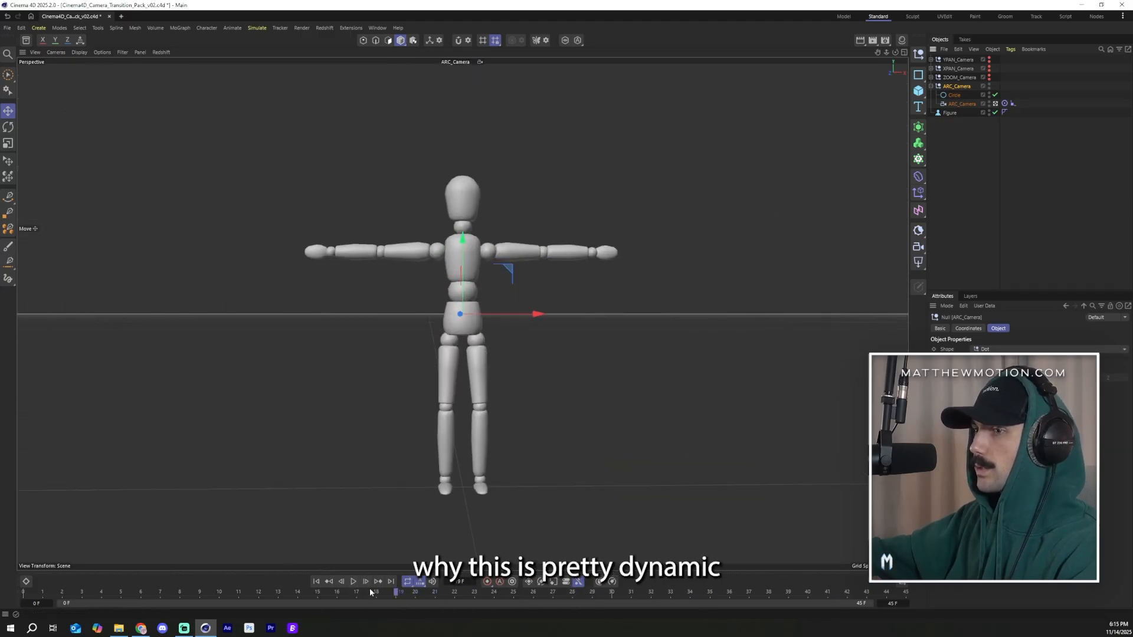
left_click_drag(364, 597, 278, 596)
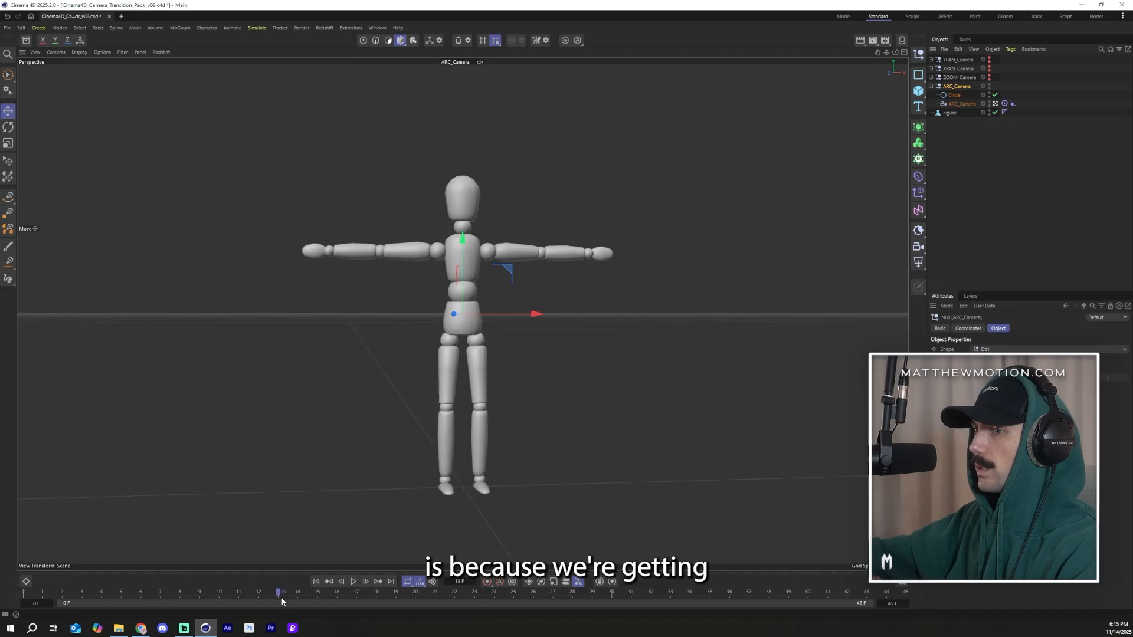
left_click_drag(380, 534, 833, 576)
left_click(352, 584)
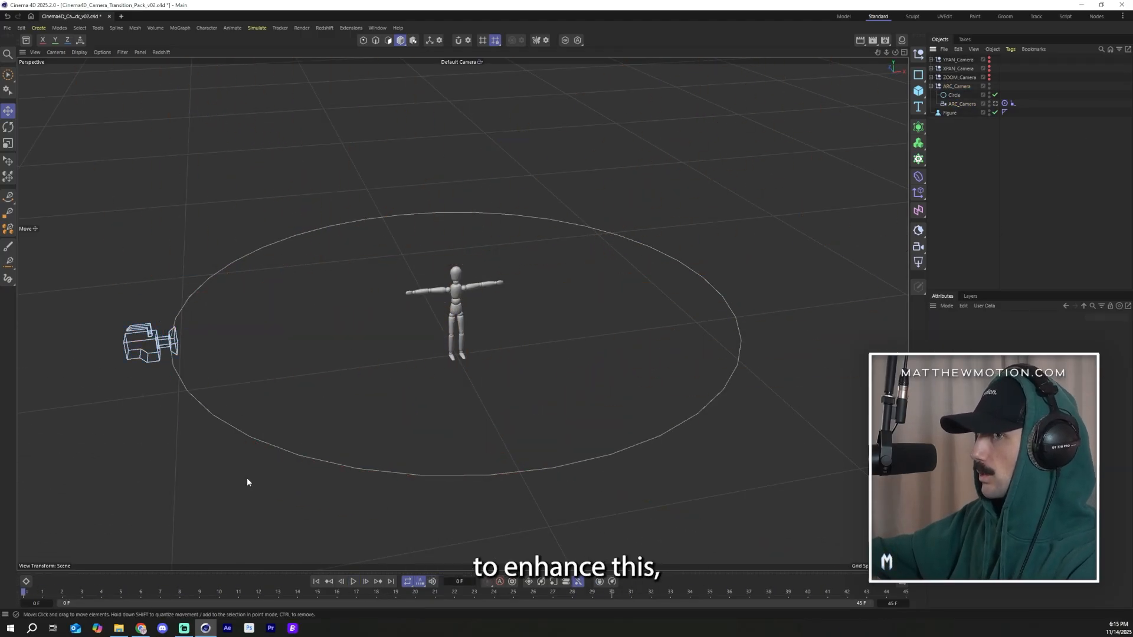
Step: Look through the ARC camera and test its focal length at 12 mm and 200 mm
left_click(962, 104)
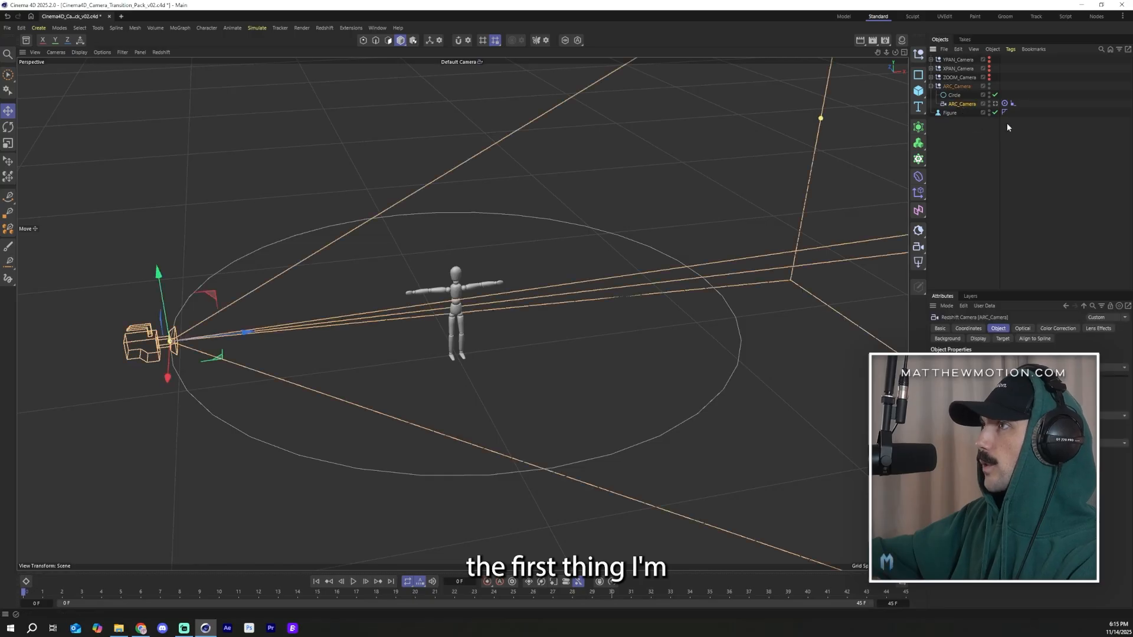
left_click(995, 104)
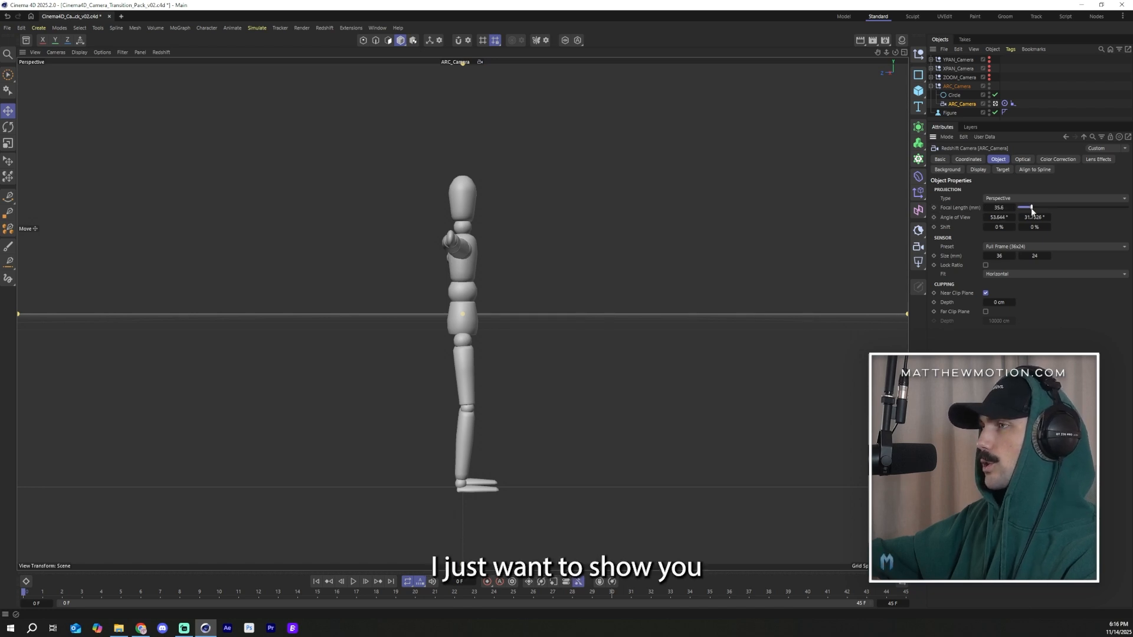
left_click_drag(1031, 209, 1019, 209)
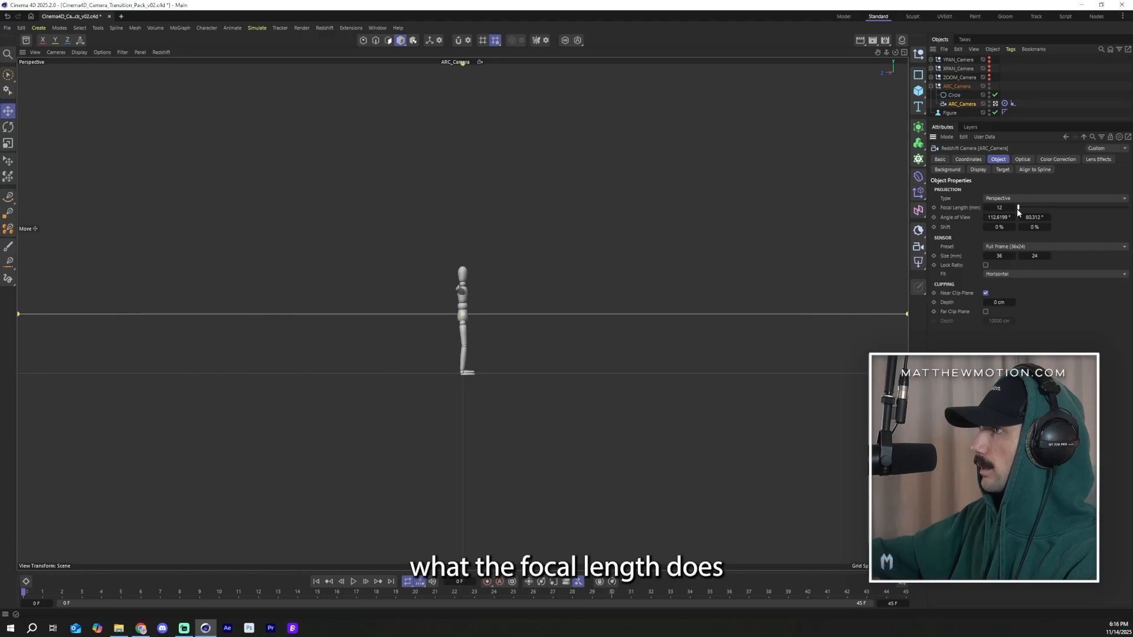
left_click_drag(1018, 210, 963, 227)
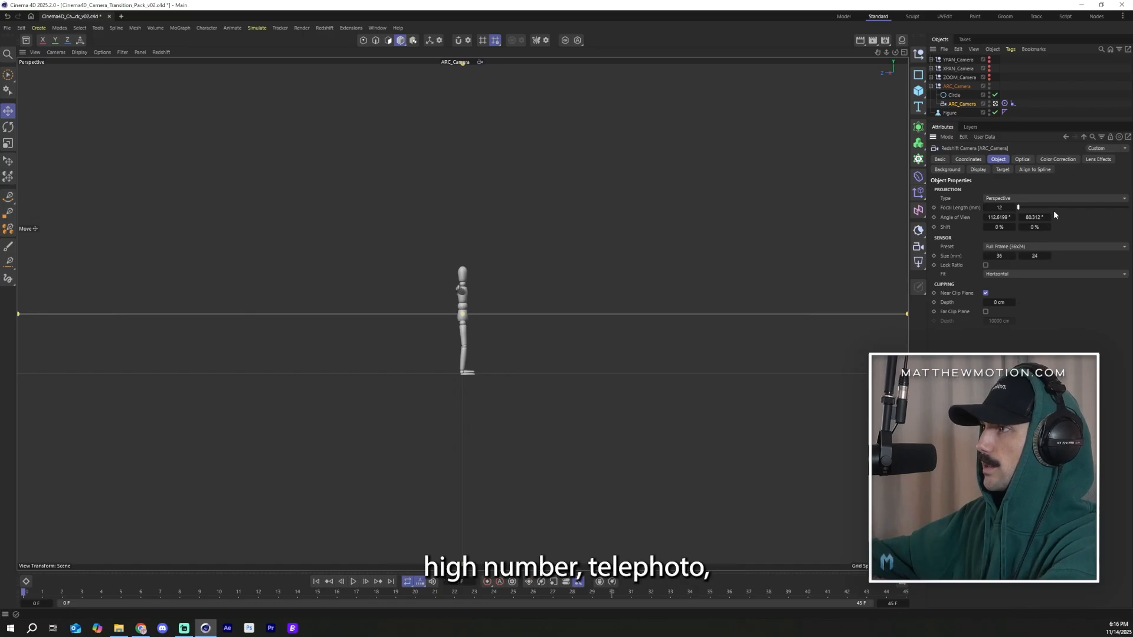
left_click_drag(1053, 207, 1128, 208)
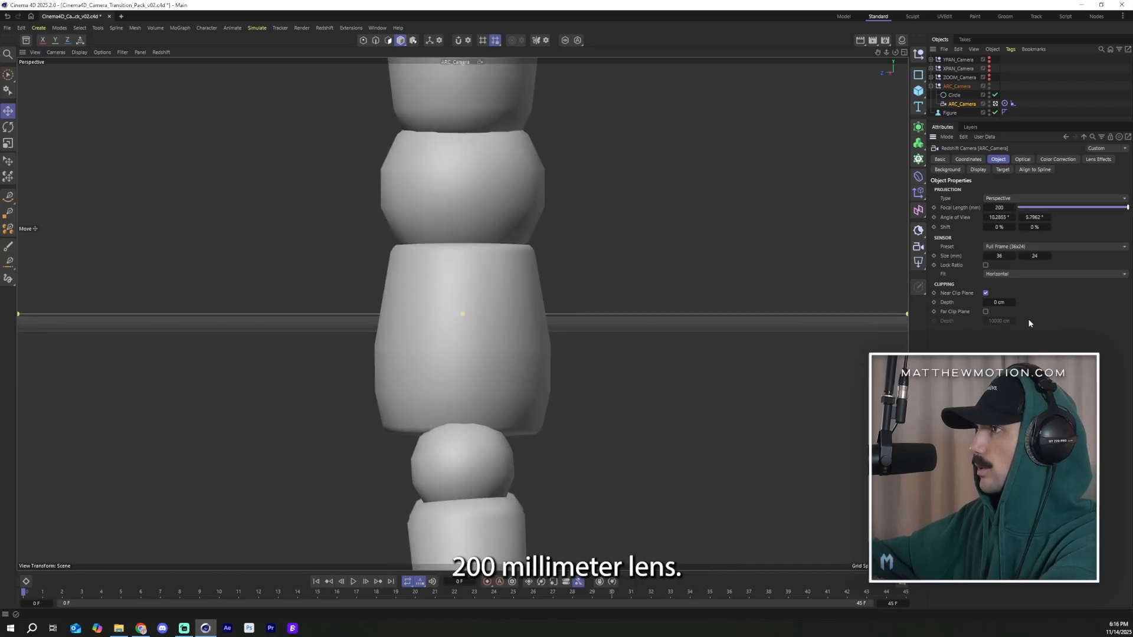
left_click_drag(1127, 208, 866, 242)
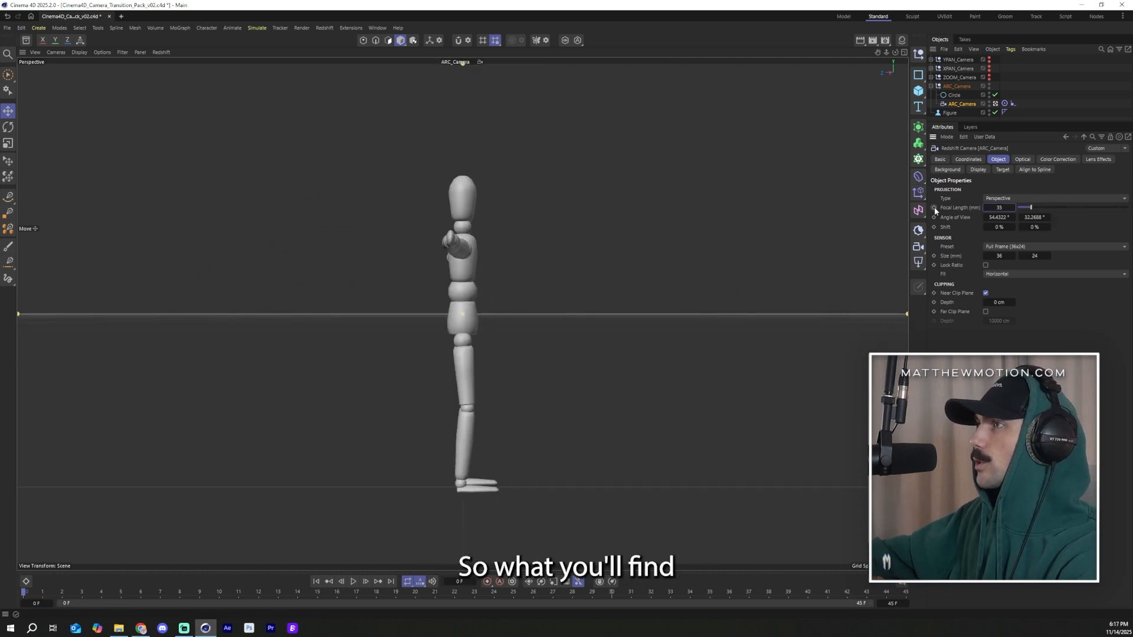
Step: Keyframe the camera's 35 mm focal length and open the Timeline (F-Curve) window
left_click(933, 207)
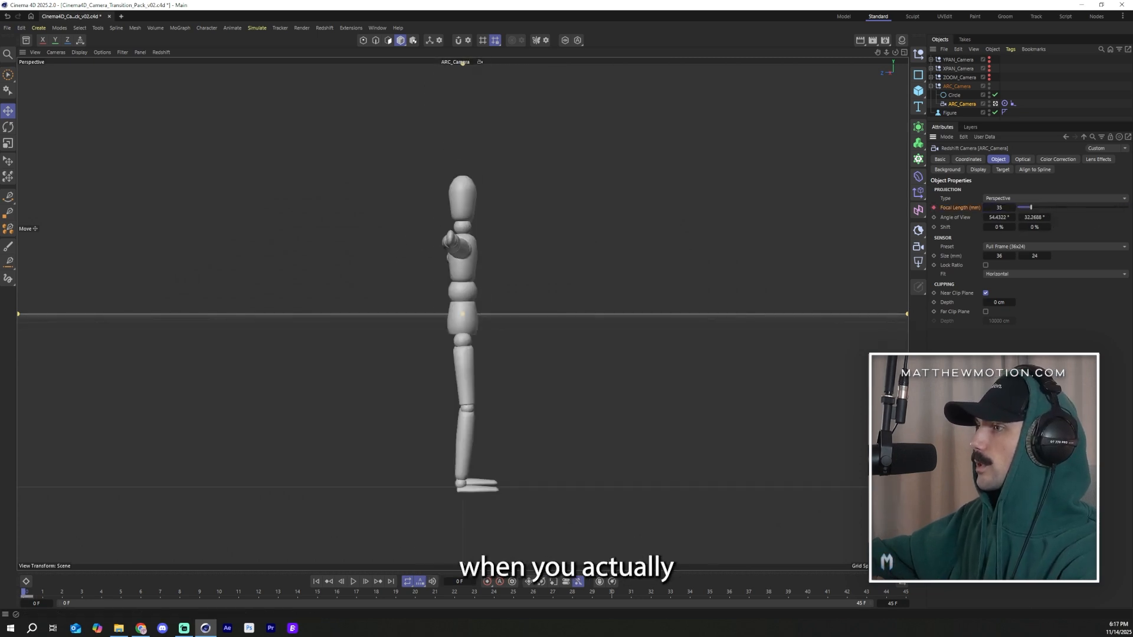
left_click(906, 593)
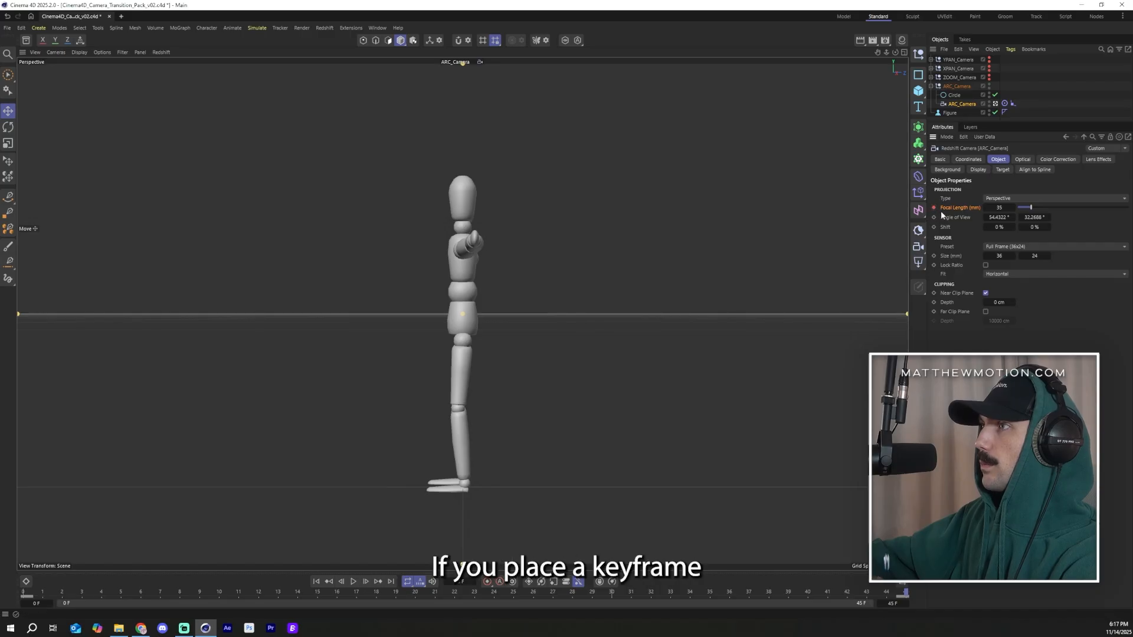
left_click(376, 28)
left_click(421, 231)
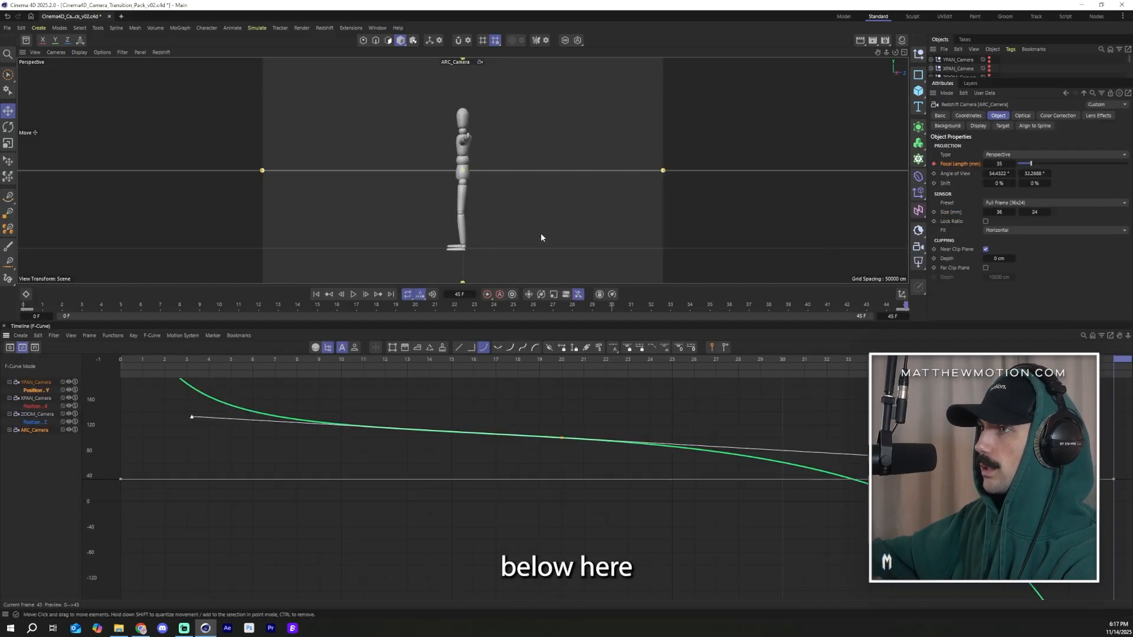
Step: Filter the timeline to the ARC camera and display its Focal Length curve
left_click(316, 348)
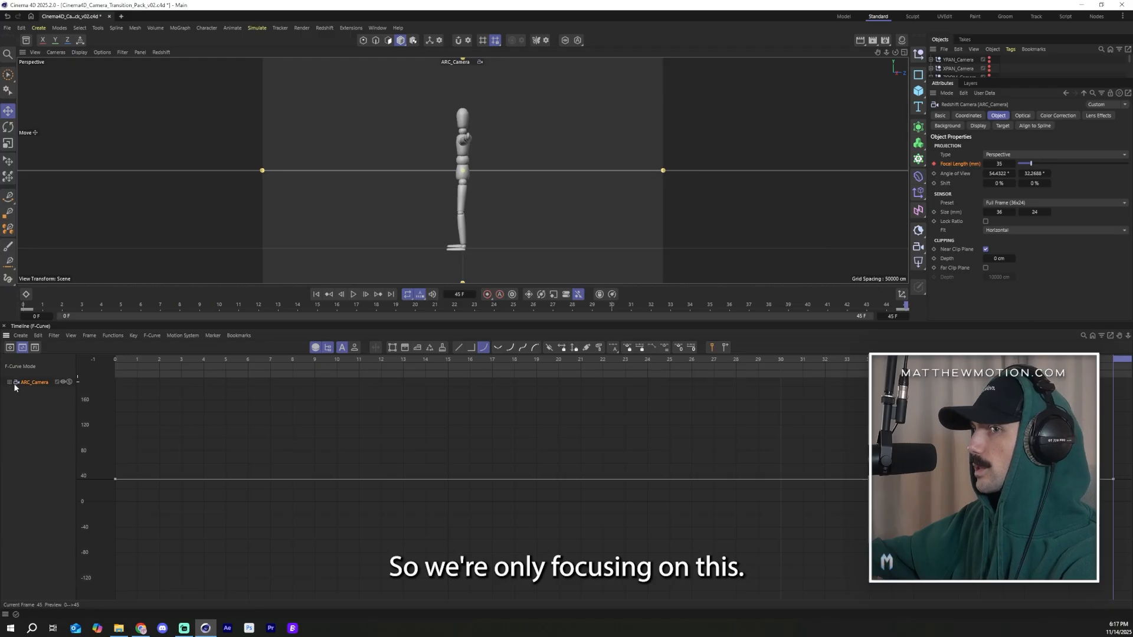
left_click(9, 382)
left_click(38, 390)
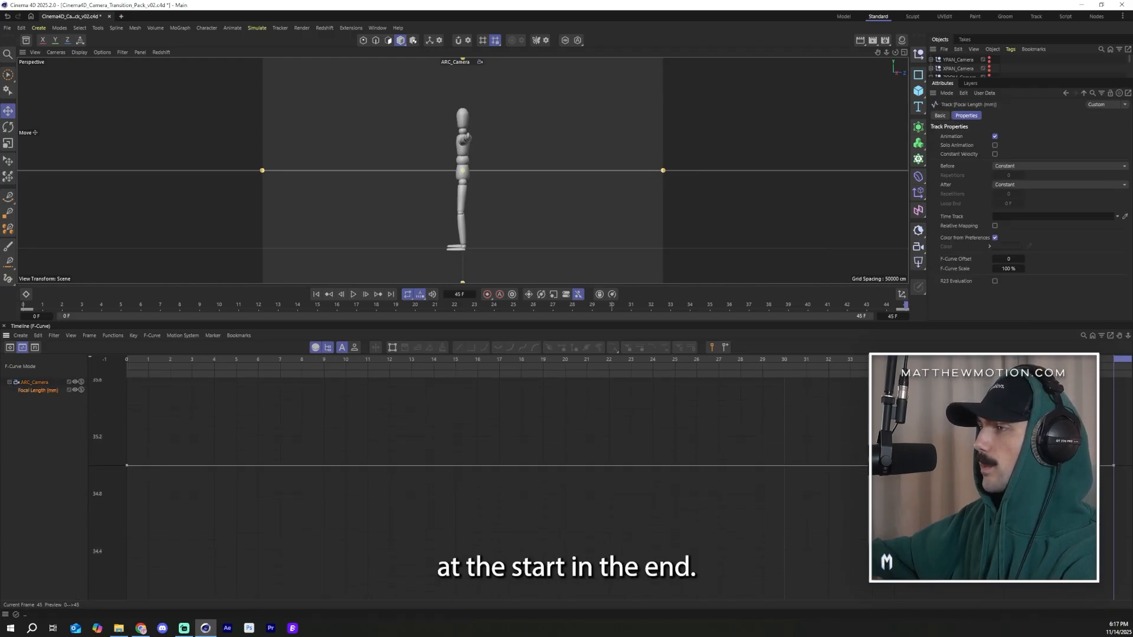
Step: Try moving the end focal length key earlier in time and undo the move
left_click(1114, 465)
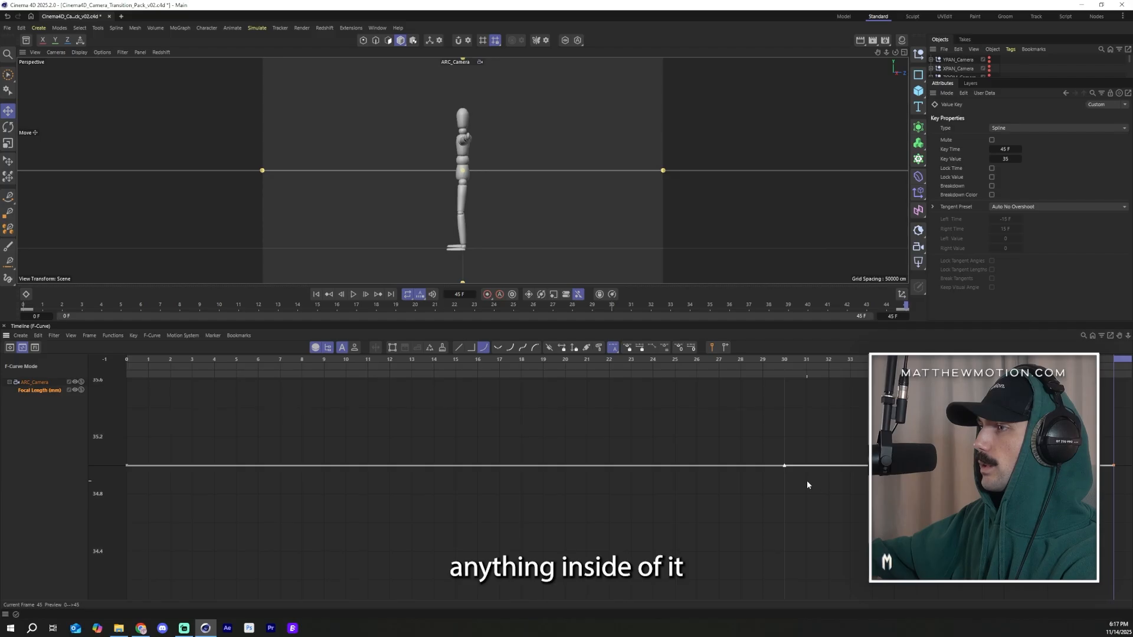
left_click_drag(785, 468, 508, 453)
key("ctrl+z")
left_click_drag(261, 430, 84, 527)
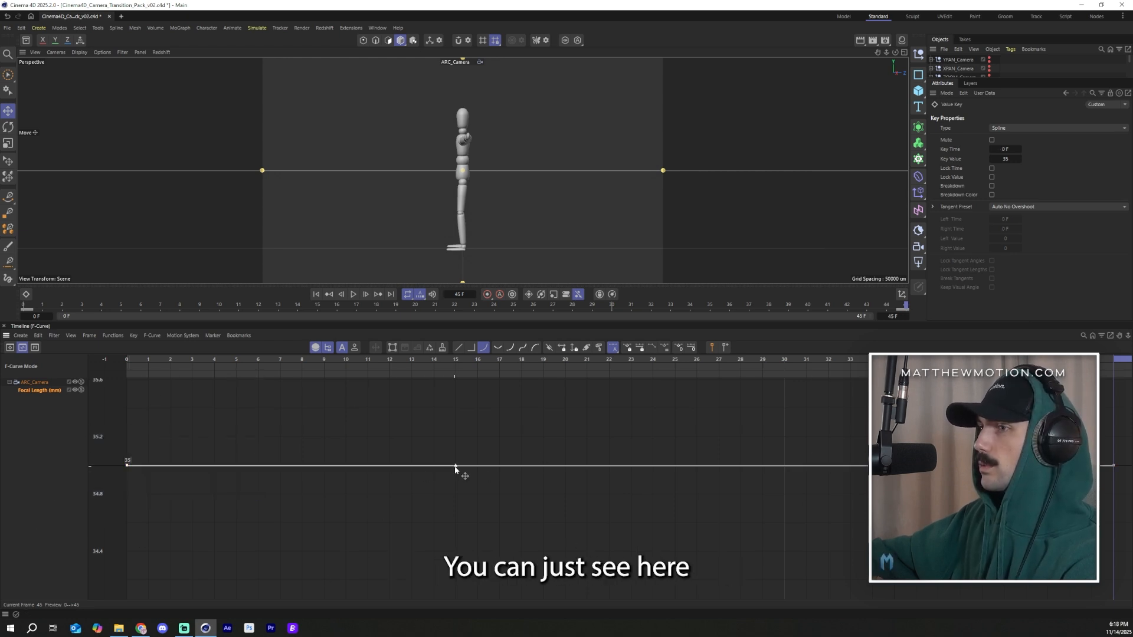
Step: Pull the start and end keys' tangents upward so the focal length curve bows up mid-animation
left_click_drag(455, 468, 292, 430)
left_click_drag(162, 440, 85, 484)
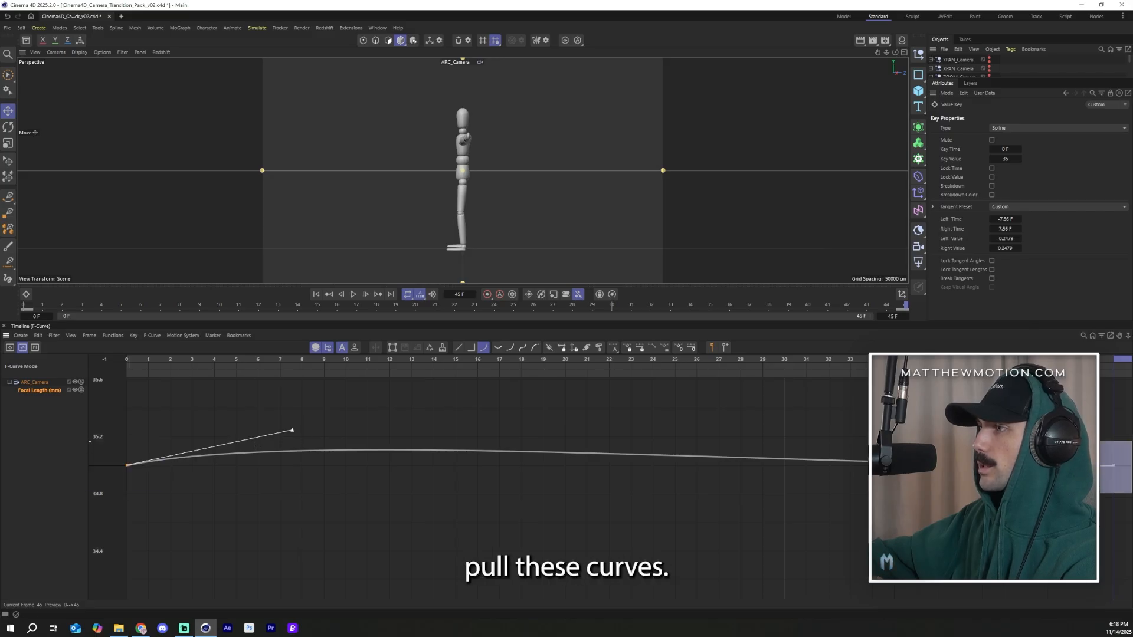
left_click_drag(1132, 493, 1132, 494)
left_click_drag(784, 467, 828, 419)
left_click_drag(492, 362, 238, 391)
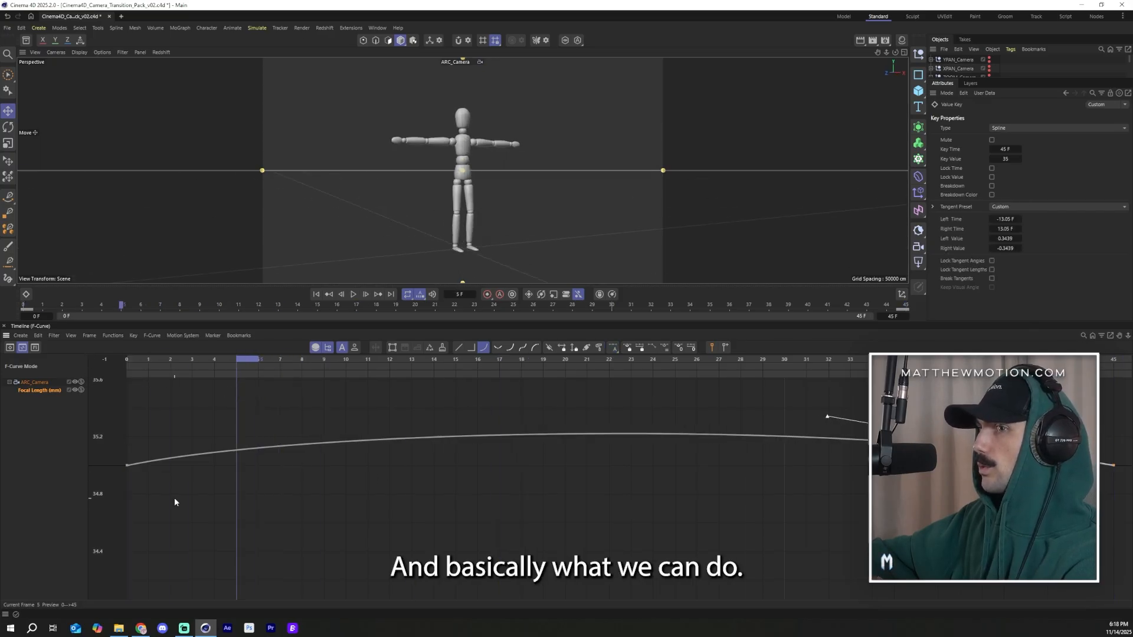
Step: Pull both keys' tangents downward so the focal length curve dips in the middle
left_click(127, 465)
left_click_drag(291, 432, 366, 571)
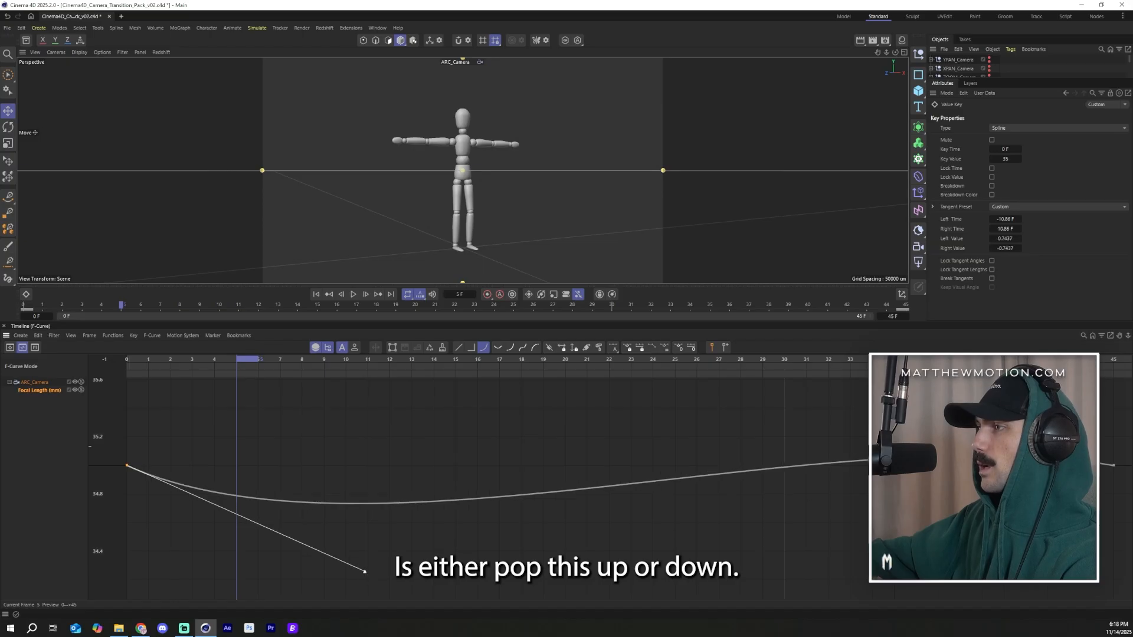
left_click_drag(1082, 425, 1130, 543)
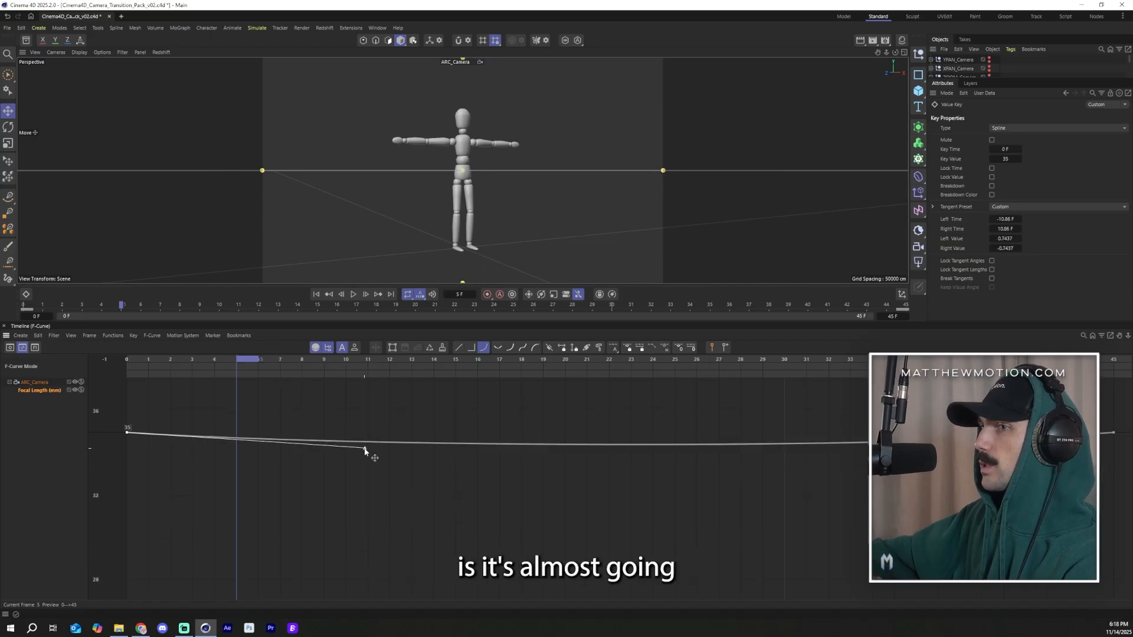
left_click_drag(364, 450, 439, 526)
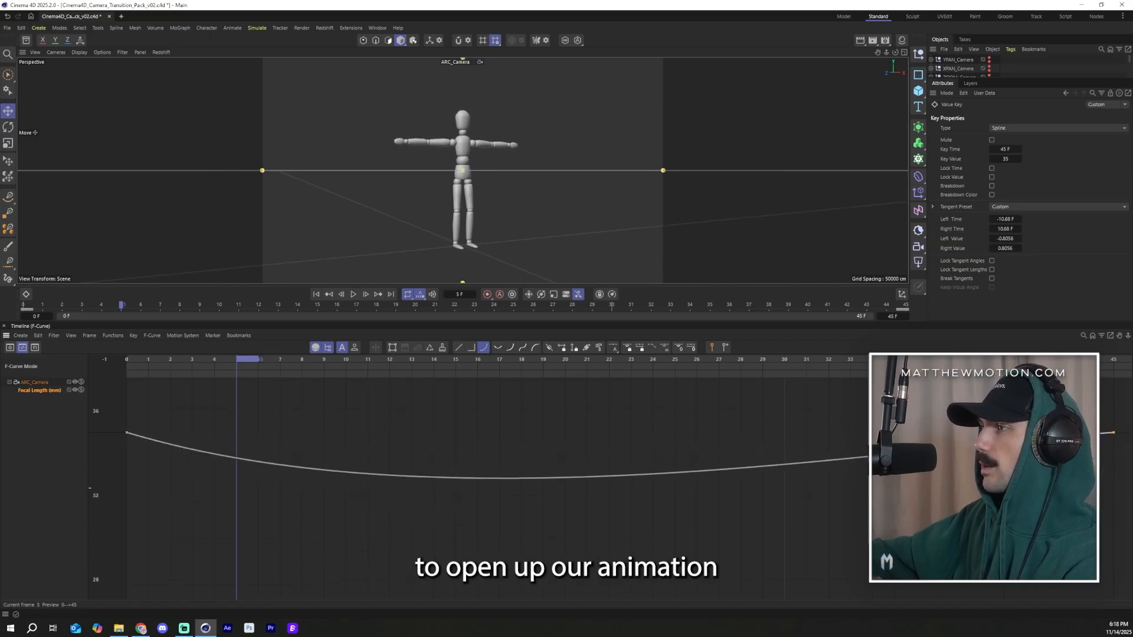
Step: Deepen the focal length dip by dragging the start and end tangents further down
left_click(980, 464)
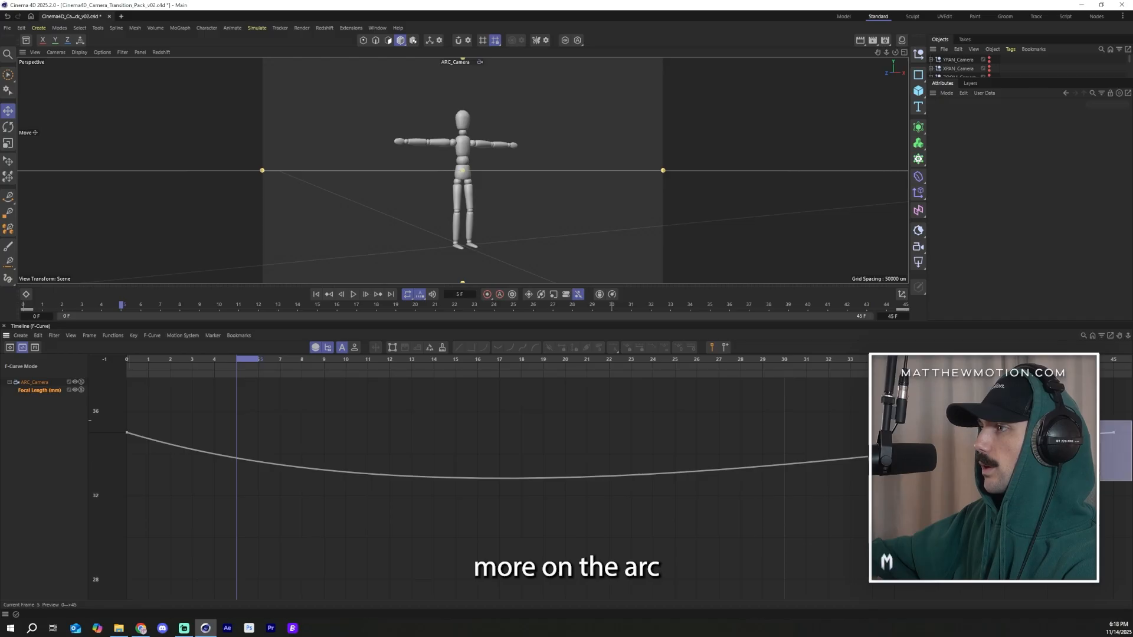
left_click_drag(1131, 421, 1131, 420)
left_click_drag(879, 449, 951, 498)
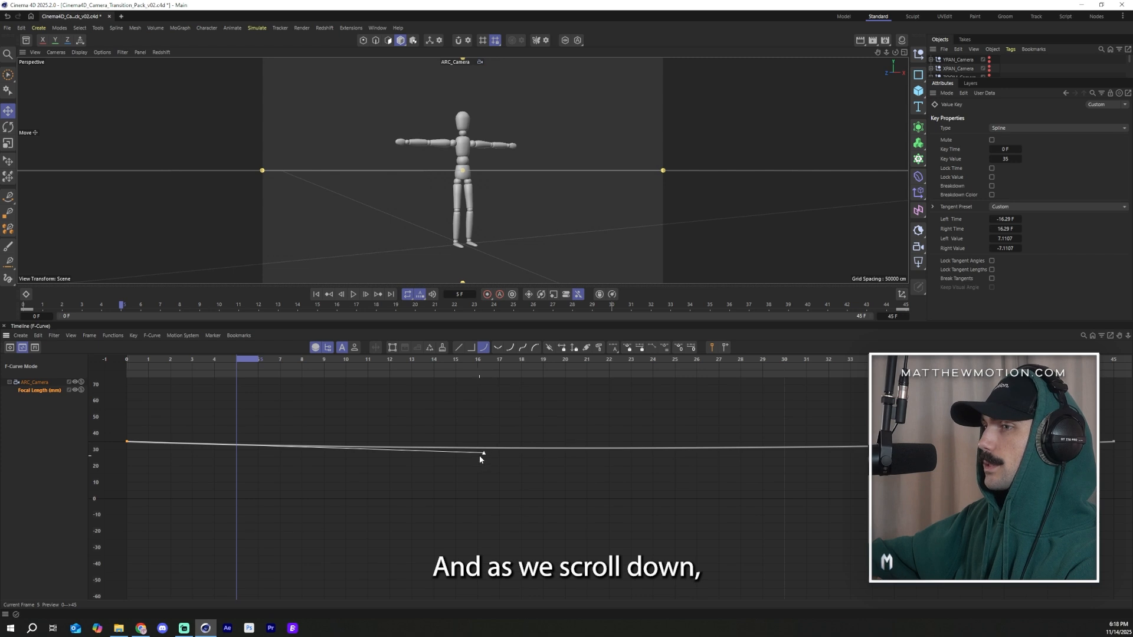
left_click_drag(480, 455, 528, 490)
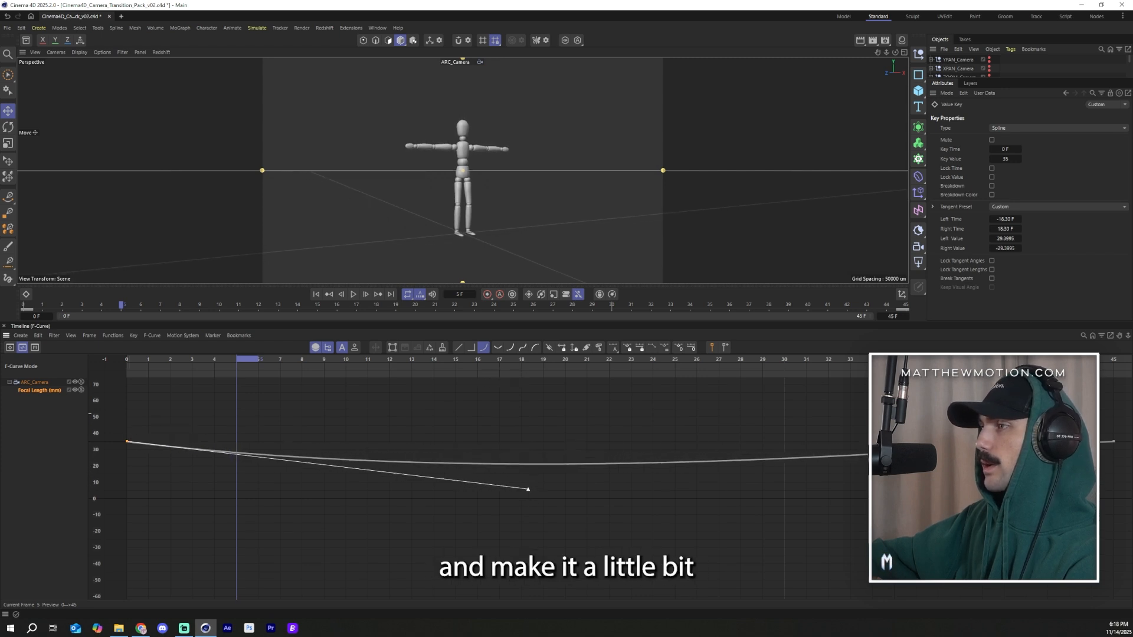
left_click_drag(931, 447, 941, 467)
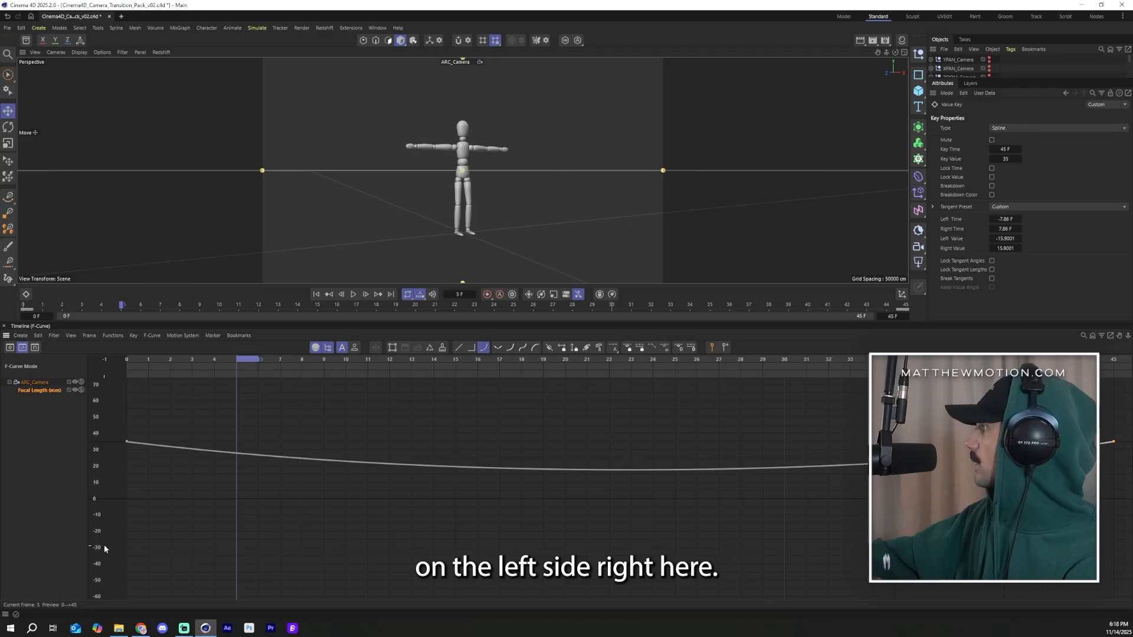
Step: Scrub through the animation to review the focal length change along the curve
scroll(526, 498, "up", 3)
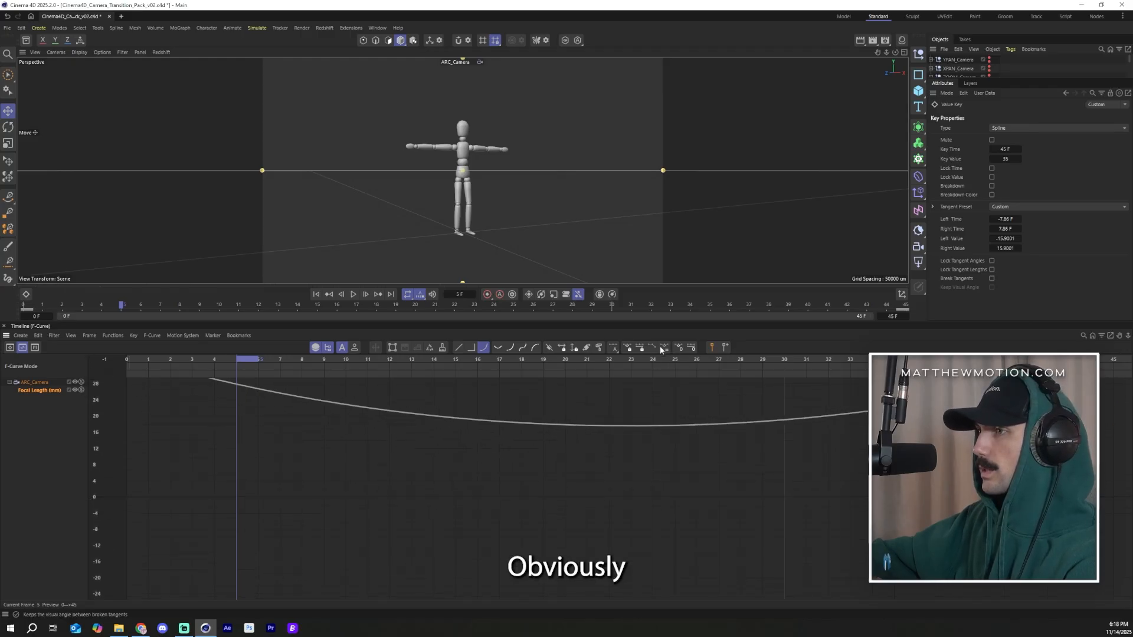
left_click(622, 359)
left_click_drag(644, 365, 684, 382)
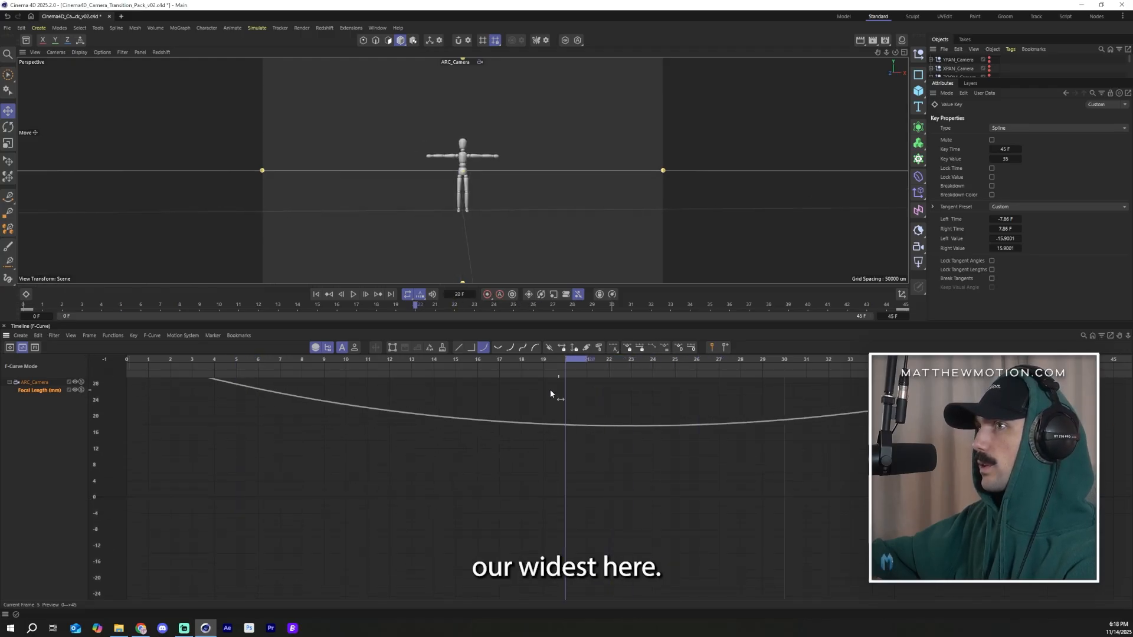
left_click_drag(550, 391, 436, 413)
scroll(591, 522, "down", 3)
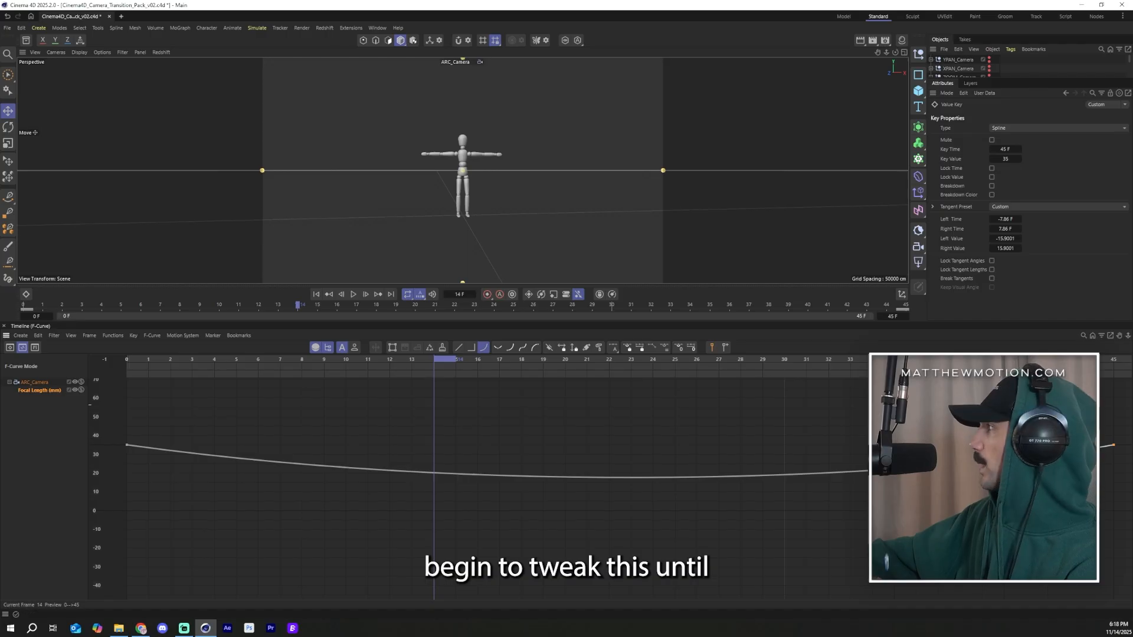
left_click_drag(434, 364, 52, 405)
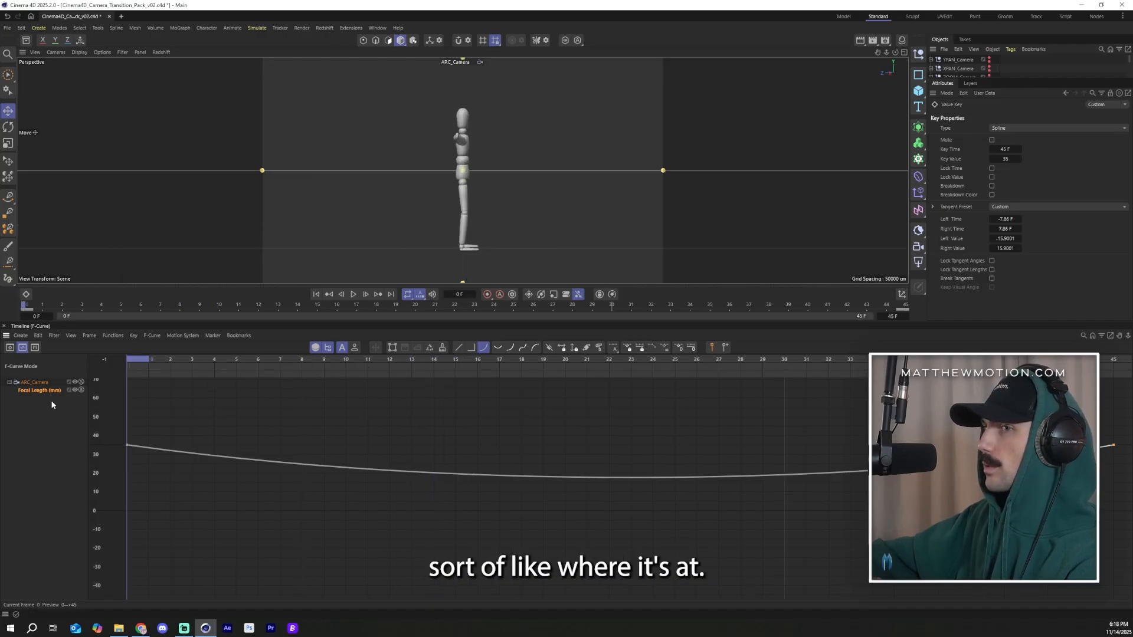
Step: Reshape the focal length curve to rise toward a peak around frame 21 before easing down to the end key
left_click(354, 294)
left_click(127, 445)
left_click_drag(295, 501, 331, 395)
left_click(259, 423)
left_click(126, 469)
left_click(587, 410, "ctrl")
left_click_drag(626, 407, 523, 426)
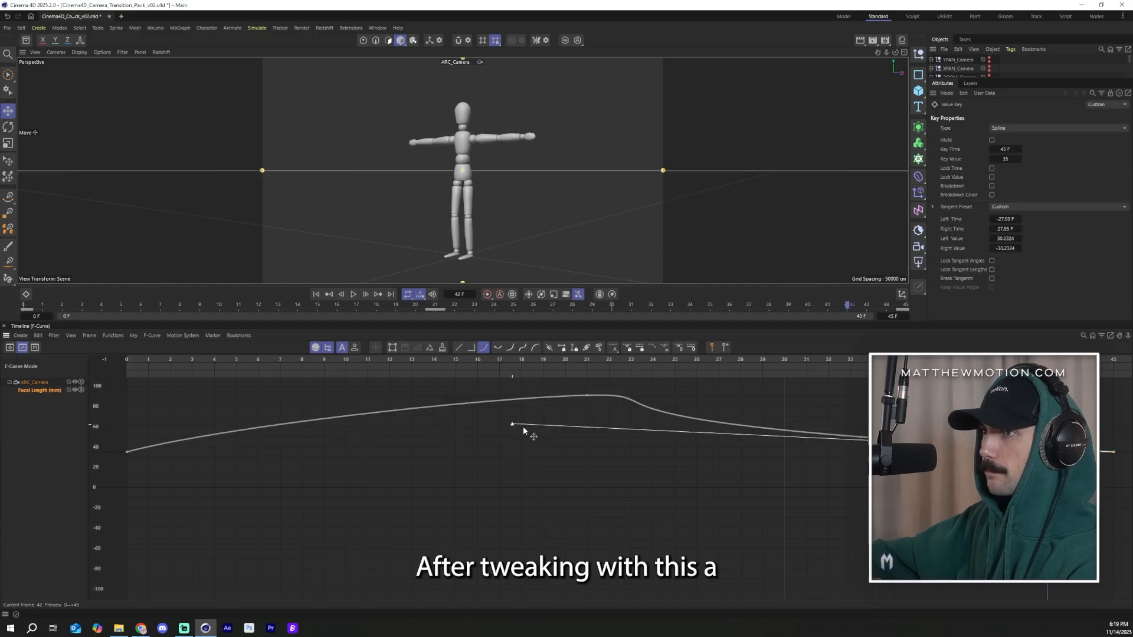
Step: Rework the focal length curve by lowering the middle key, raising the start key and adjusting its tangent
left_click_drag(587, 407, 583, 482)
left_click(127, 452)
left_click_drag(127, 452, 135, 465)
left_click(240, 480, "ctrl")
left_click_drag(142, 371, 240, 370)
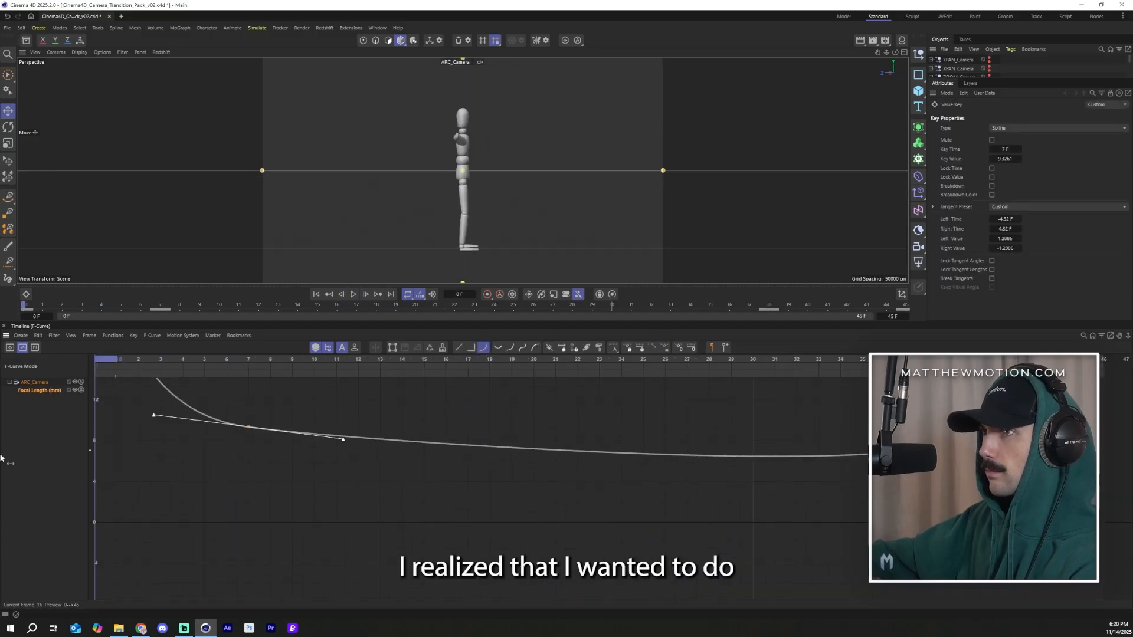
left_click_drag(127, 452, 133, 388)
left_click(280, 450)
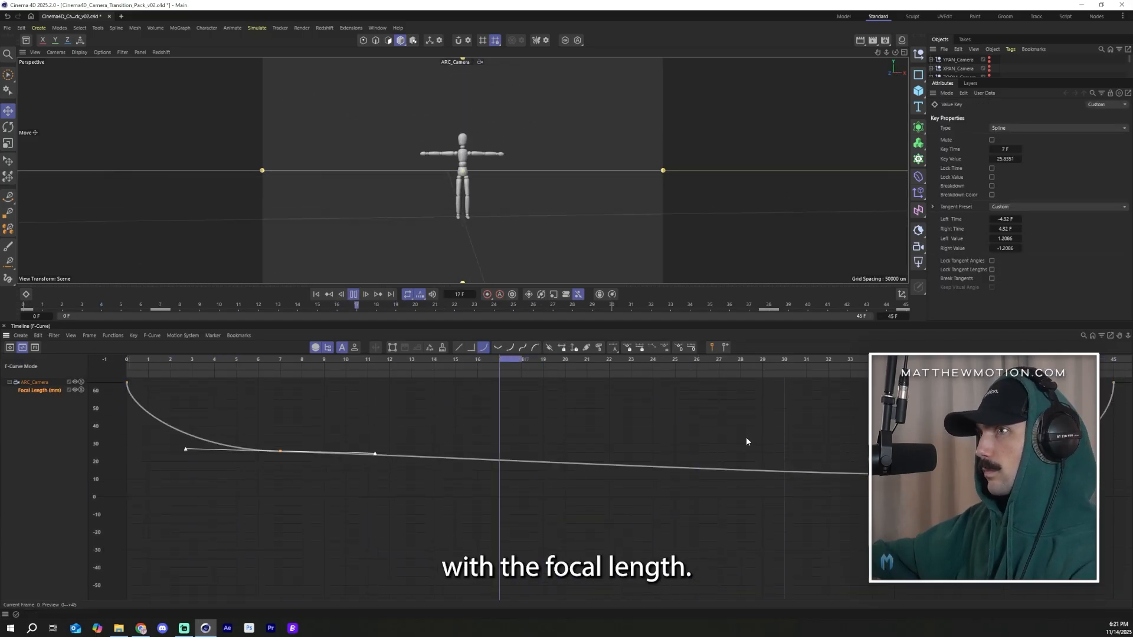
Step: Select and delete the surplus keys on the focal length curve, leaving a shorter segment
left_click_drag(280, 450, 433, 451)
left_click_drag(741, 473, 696, 473)
key("Delete")
key("Delete")
left_click(537, 366)
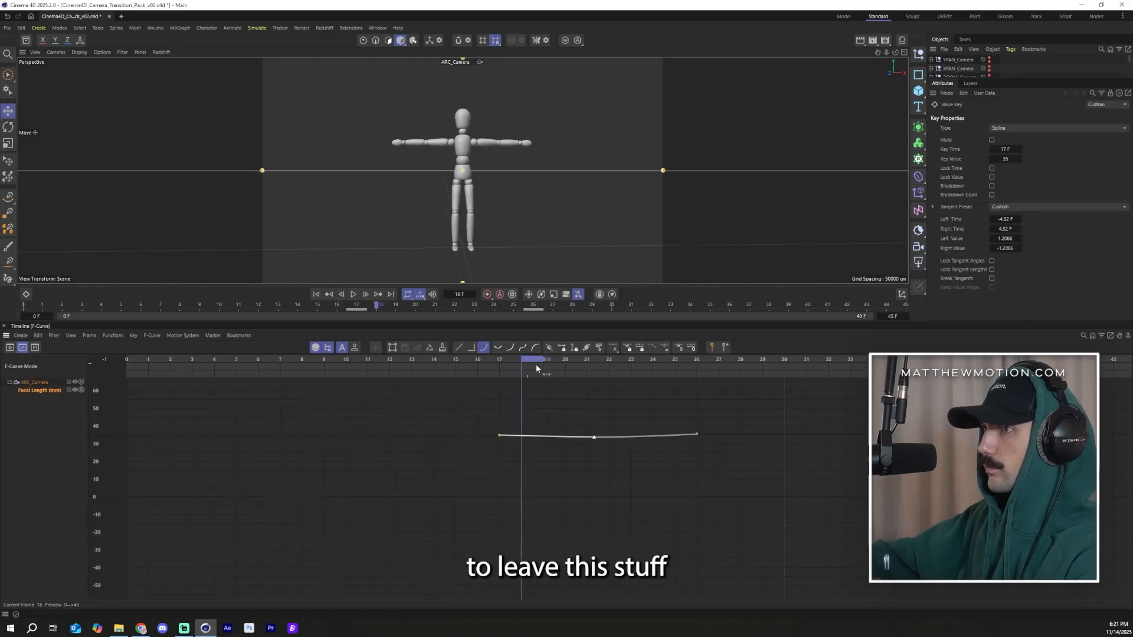
Step: Reposition the focal length keys so it holds at 20 near frame 9 and eases up to about 35 at the end
left_click_drag(498, 434, 345, 397)
left_click(696, 469)
left_click_drag(590, 477, 414, 440)
left_click_drag(686, 468, 662, 441)
left_click_drag(335, 397, 335, 447)
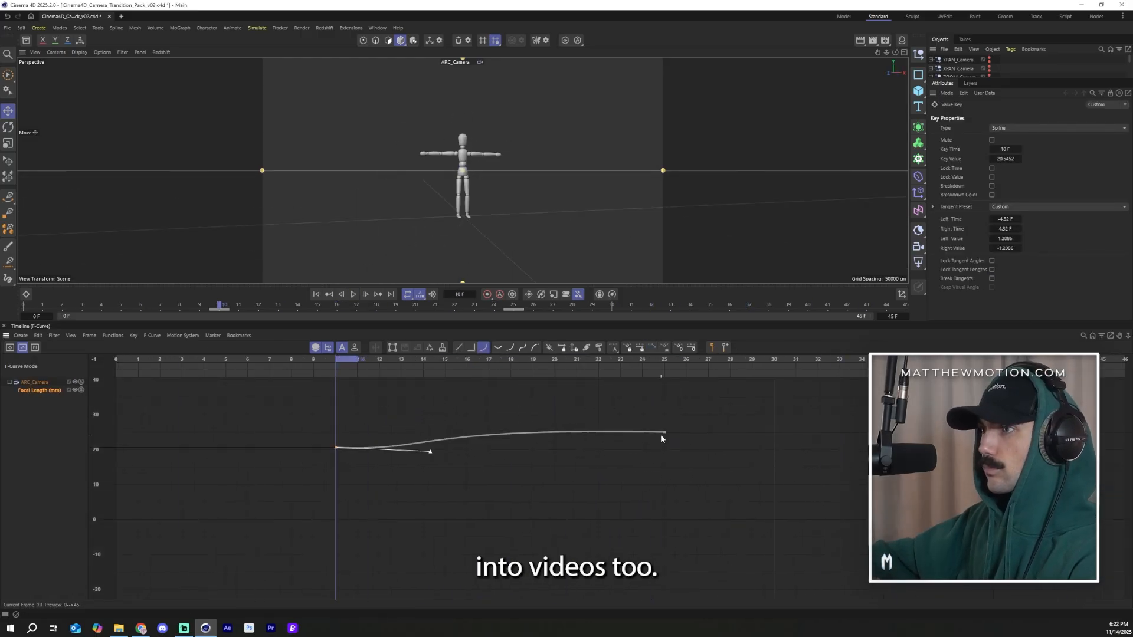
left_click_drag(662, 433, 664, 397)
left_click(336, 447)
left_click_drag(430, 450, 469, 437)
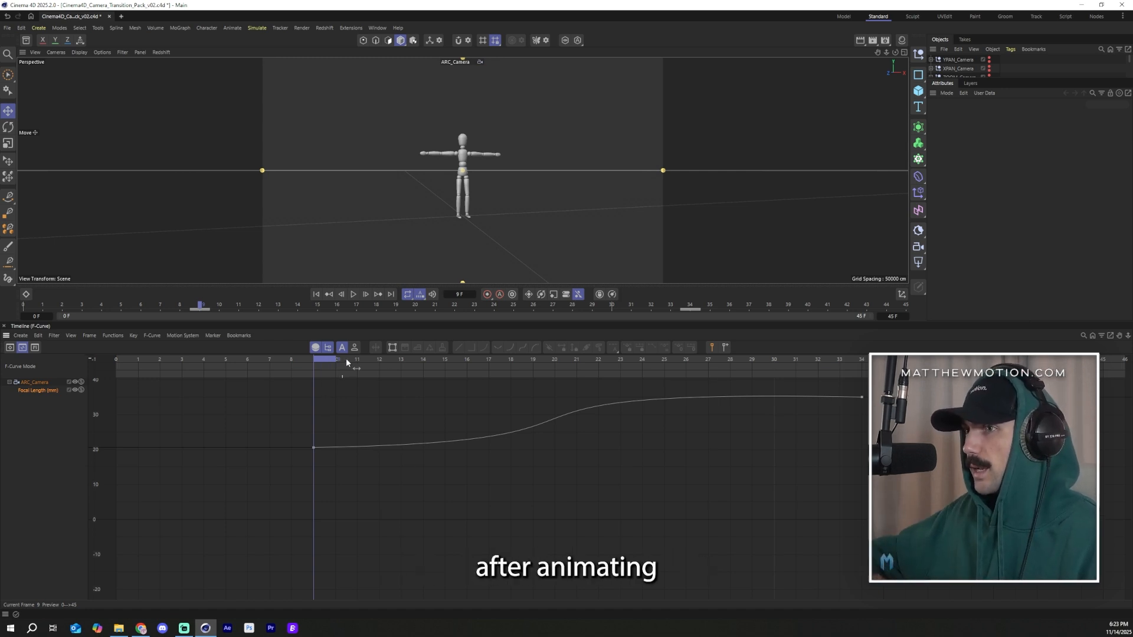
Step: Preview the animation through the ARC camera view
left_click_drag(345, 361, 127, 361)
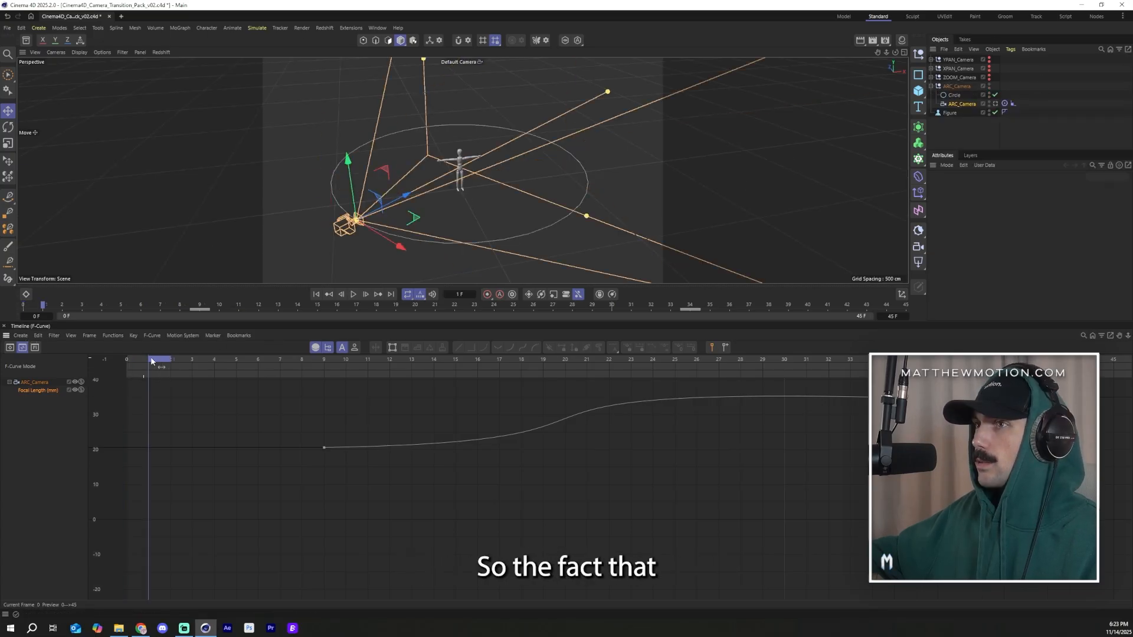
left_click_drag(150, 356, 182, 450)
left_click_drag(214, 450, 787, 589)
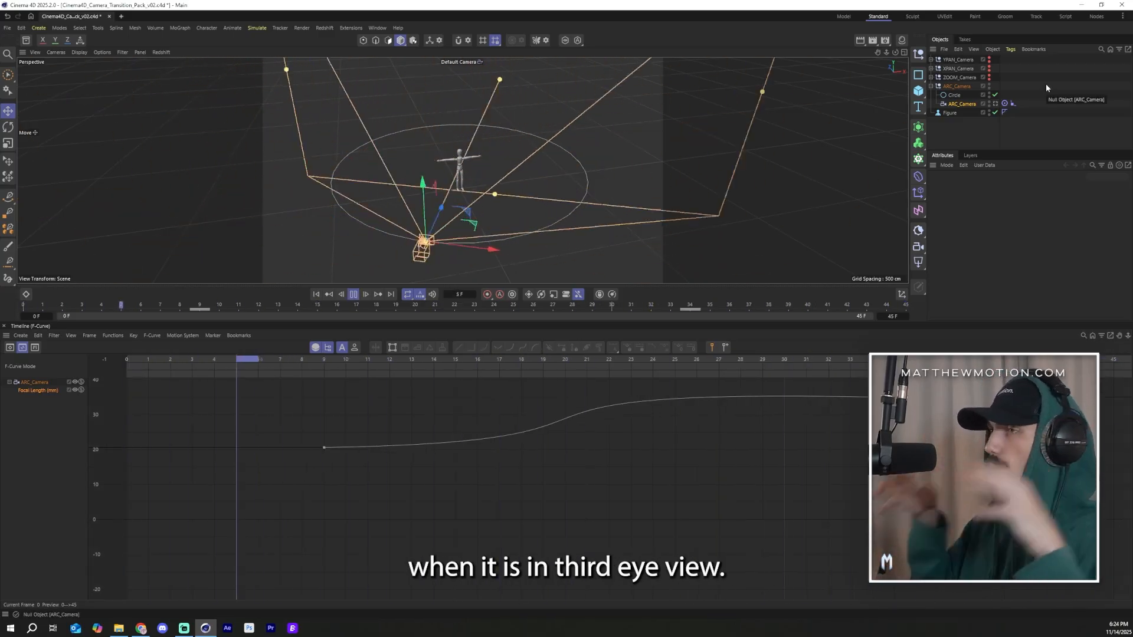
left_click(995, 103)
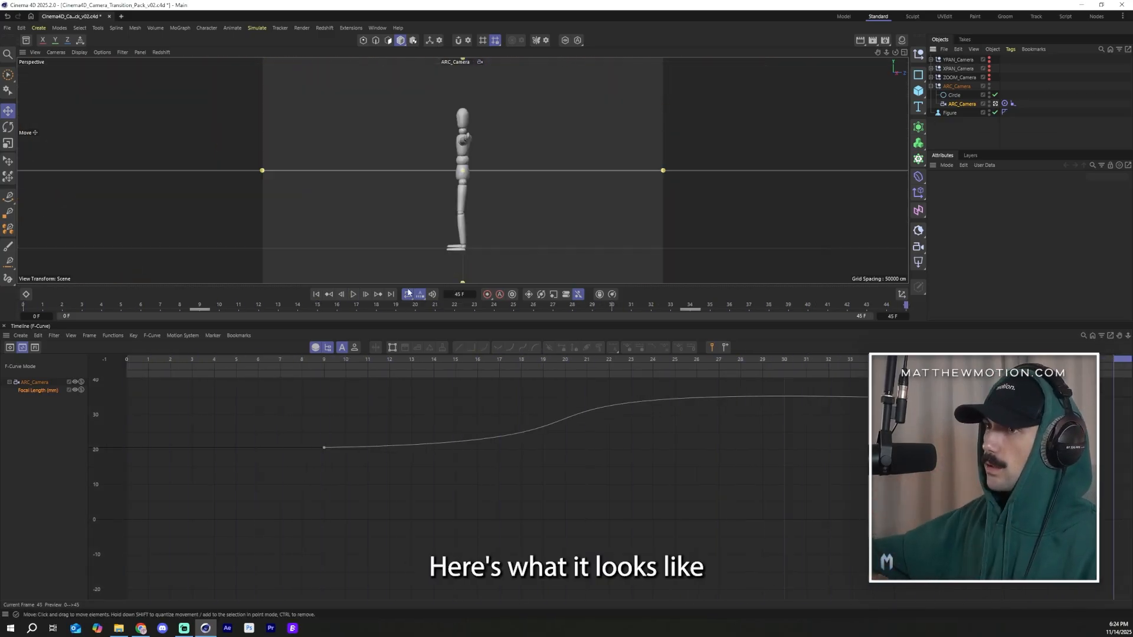
left_click(355, 295)
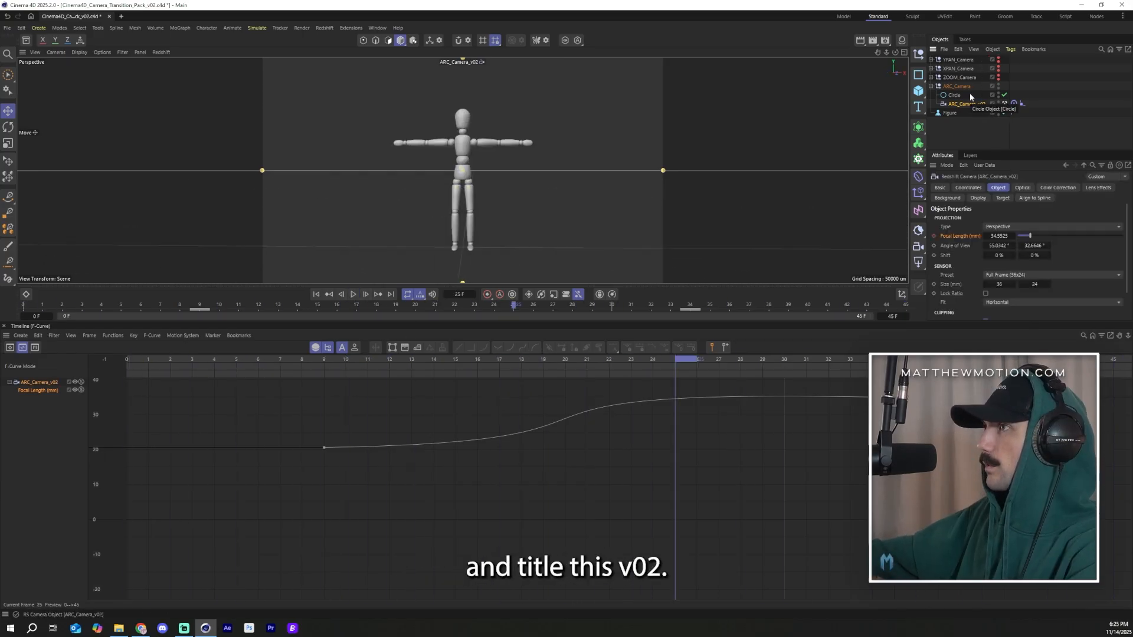
Step: Rename the arc camera null to ARC_Camera_v02
double_click(977, 86)
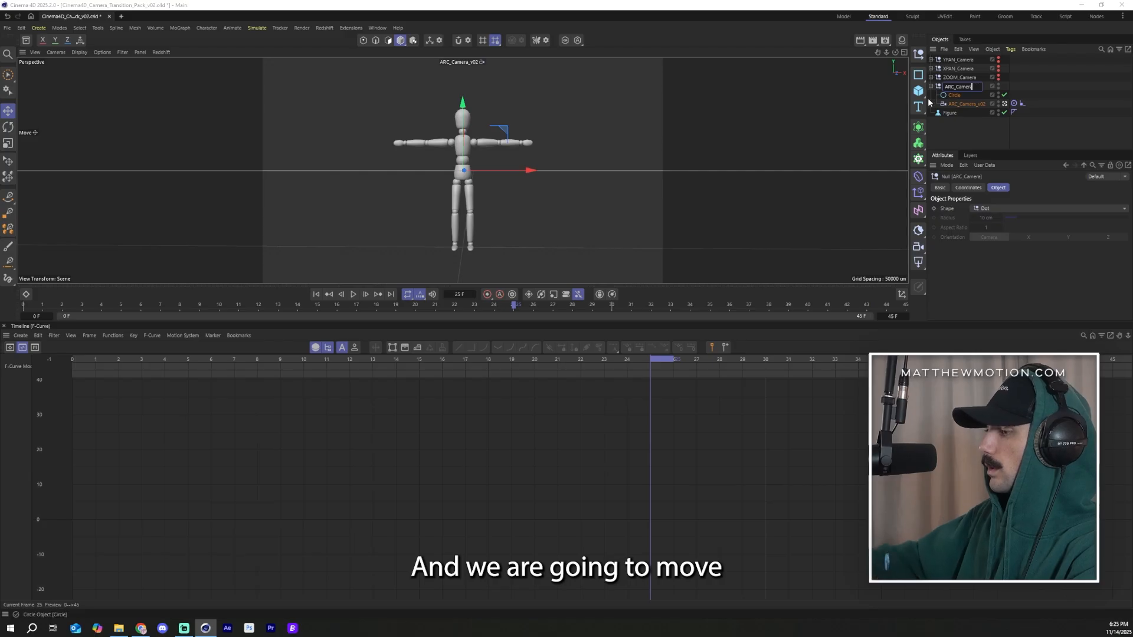
key("Return")
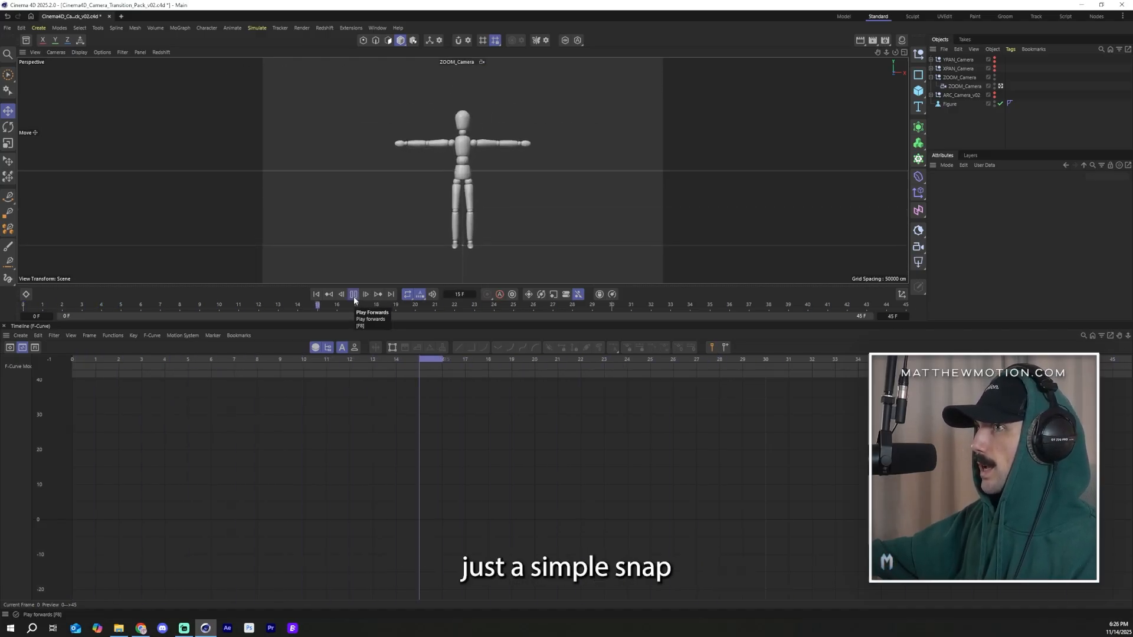
Step: On the zoom camera, set the bank rotation to -5° and keyframe it at frame 0
left_click(354, 294)
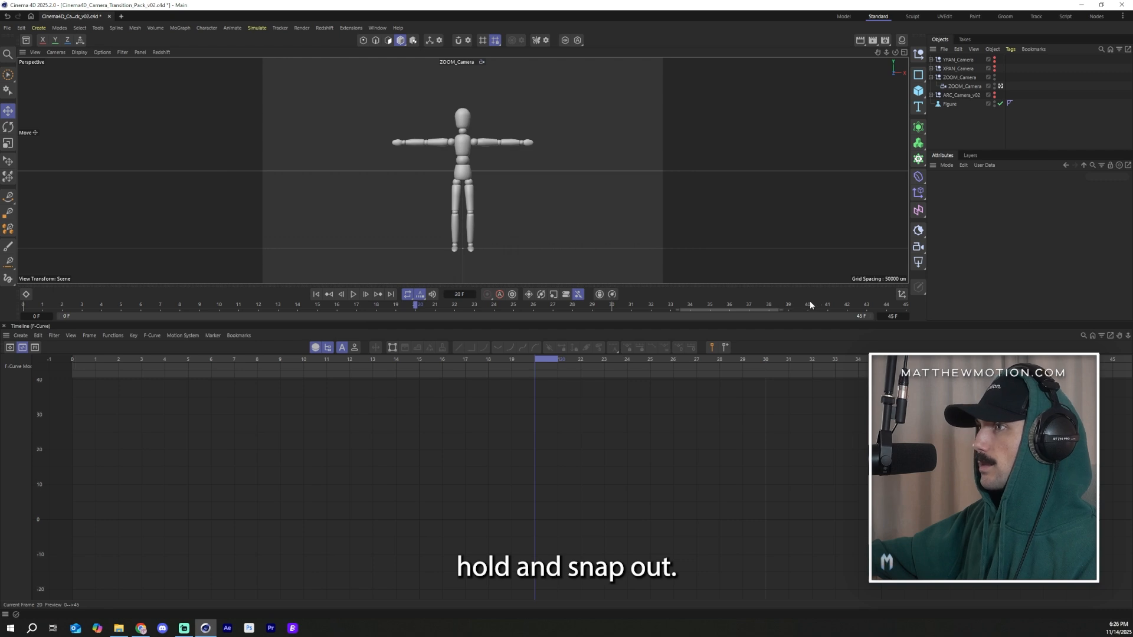
left_click(353, 295)
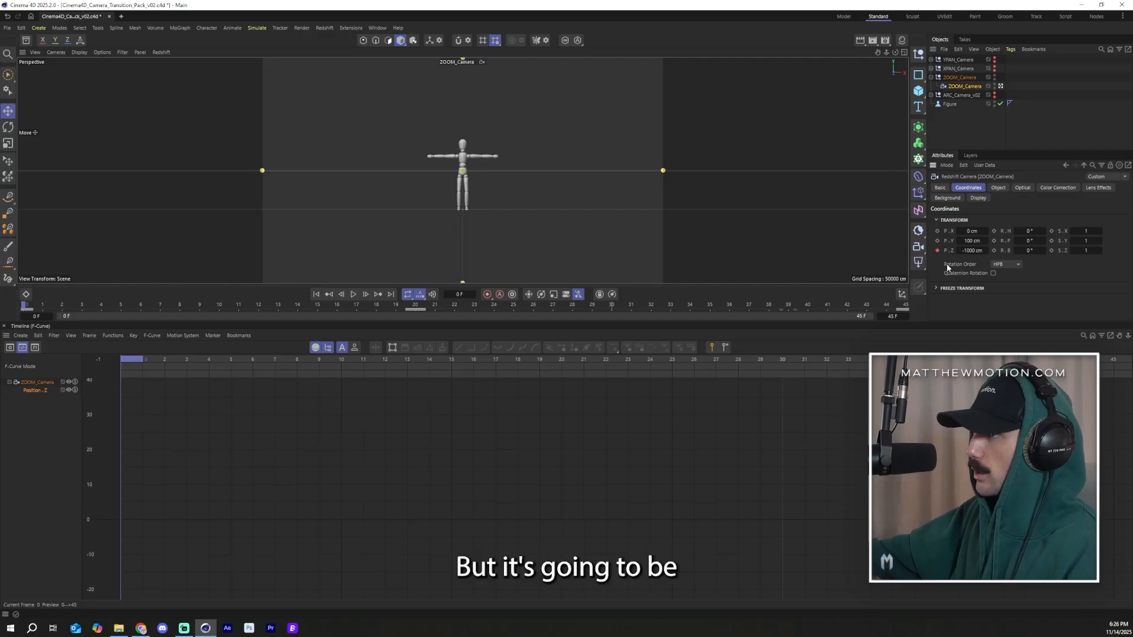
left_click(994, 250)
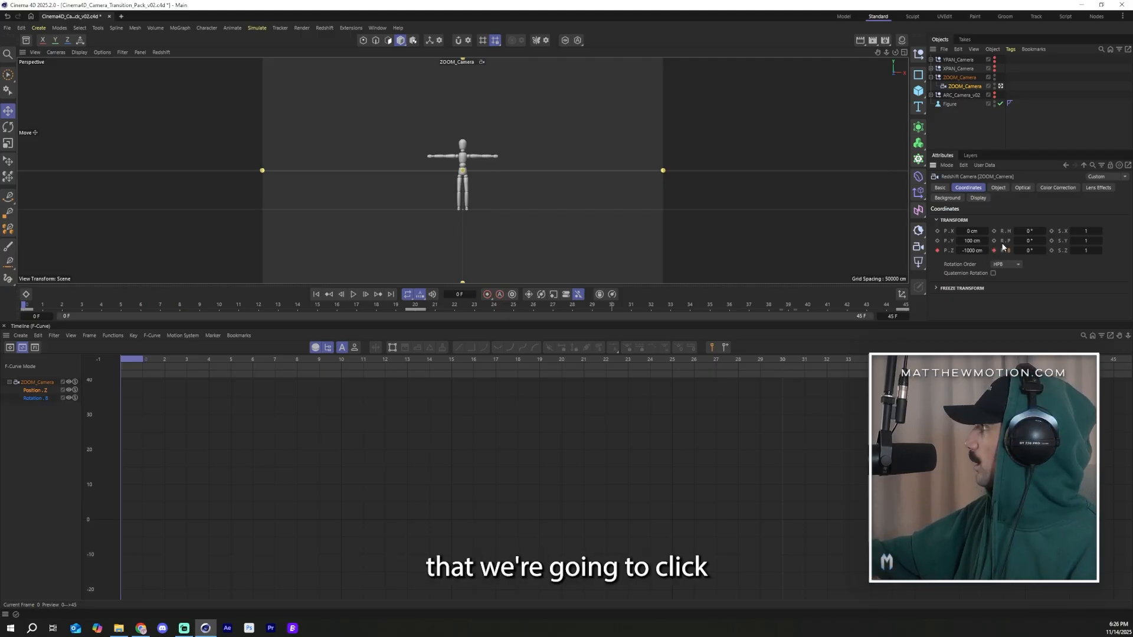
left_click_drag(1030, 251, 1024, 251)
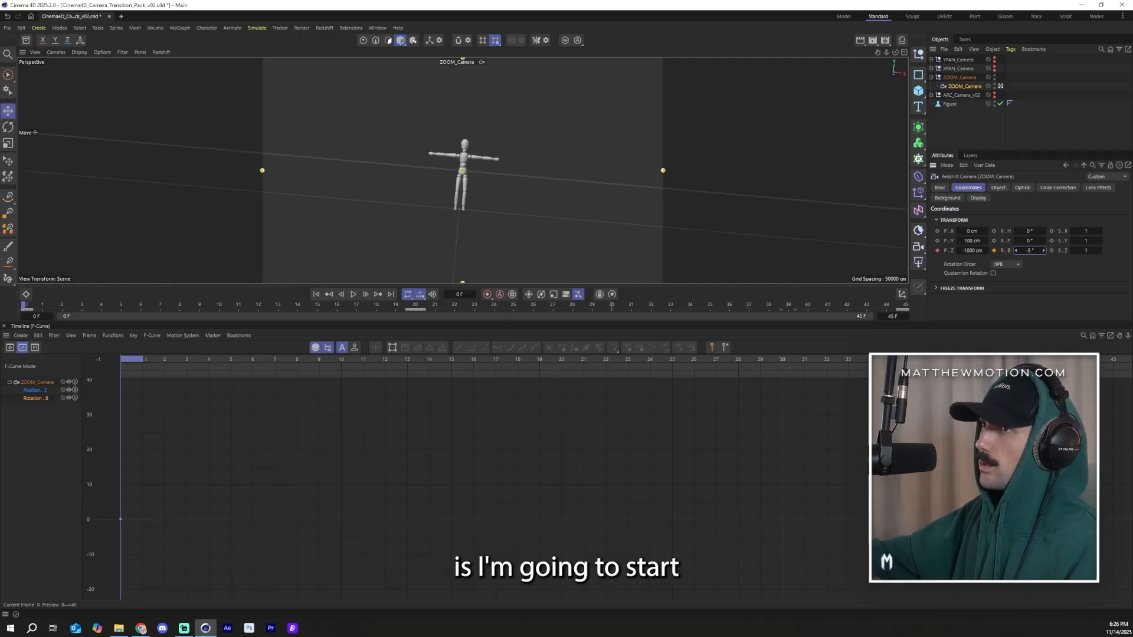
left_click(994, 250)
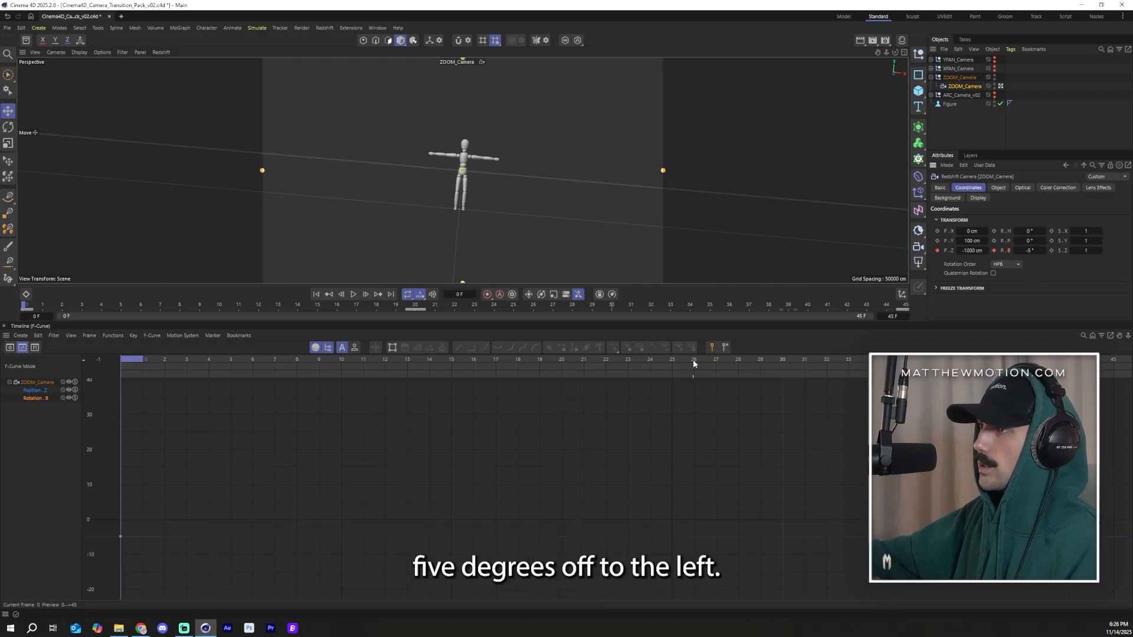
Step: At frame 40, set the zoom camera's bank rotation to 5° and keyframe it
left_click_drag(358, 361, 1033, 307)
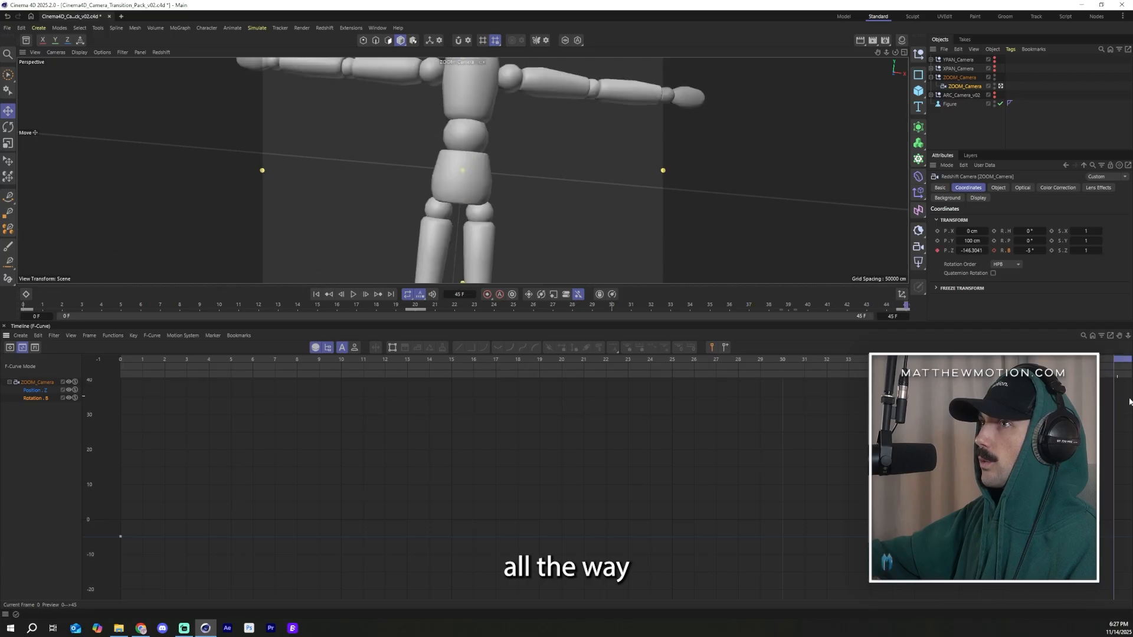
double_click(1030, 250)
type("5")
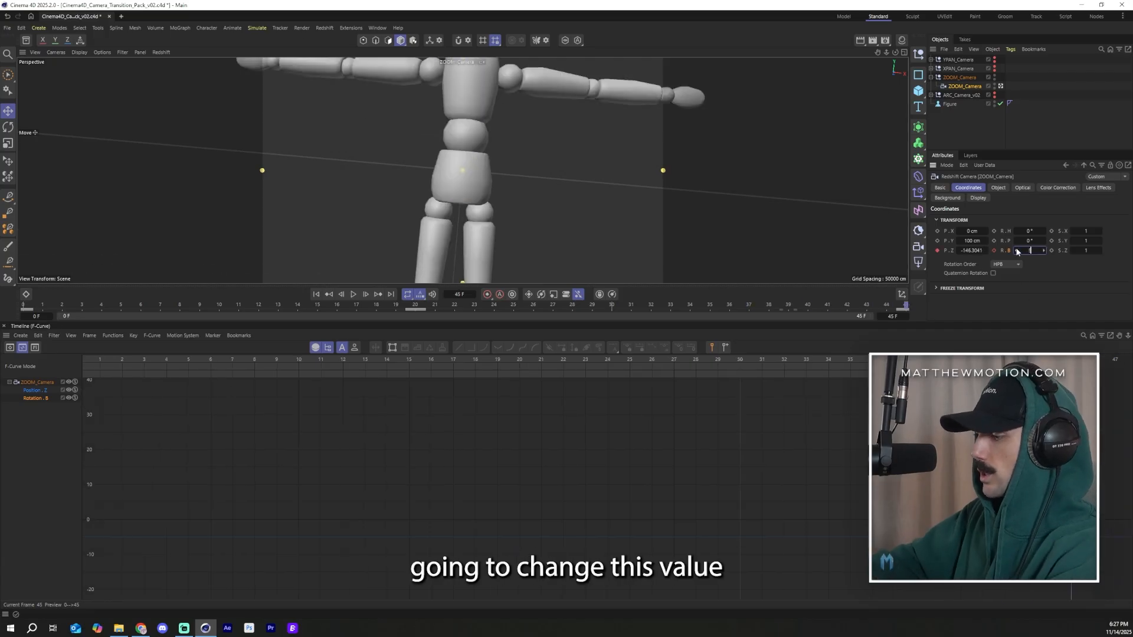
key("Return")
left_click(994, 250)
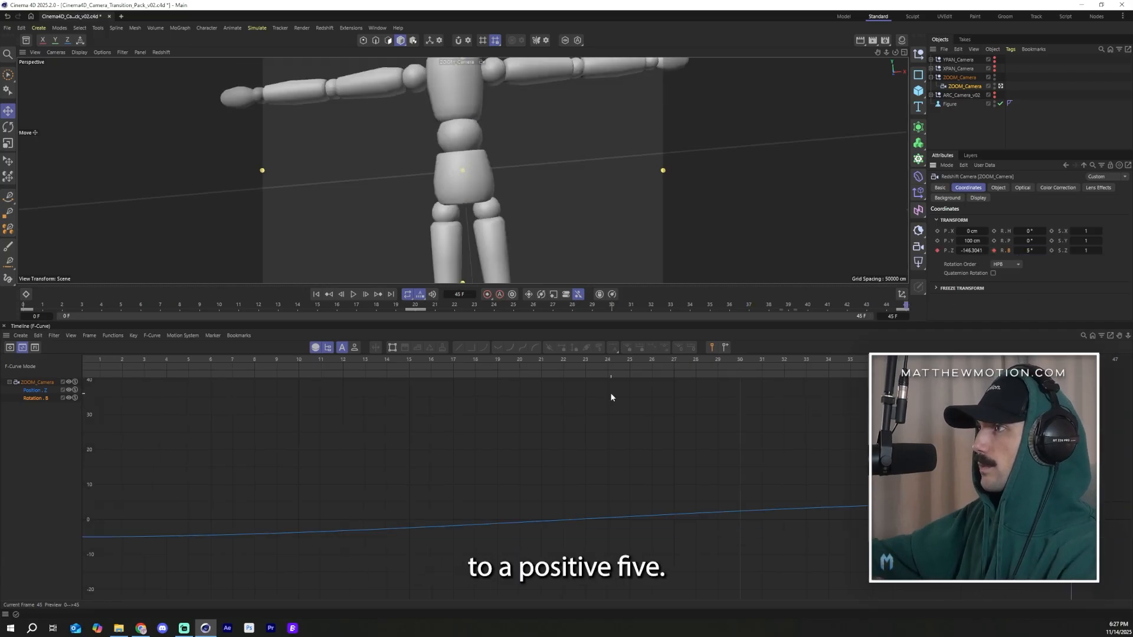
Step: Steepen the start of the bank rotation curve by pulling the first key's tangent sharply upward
left_click_drag(267, 363, 121, 395)
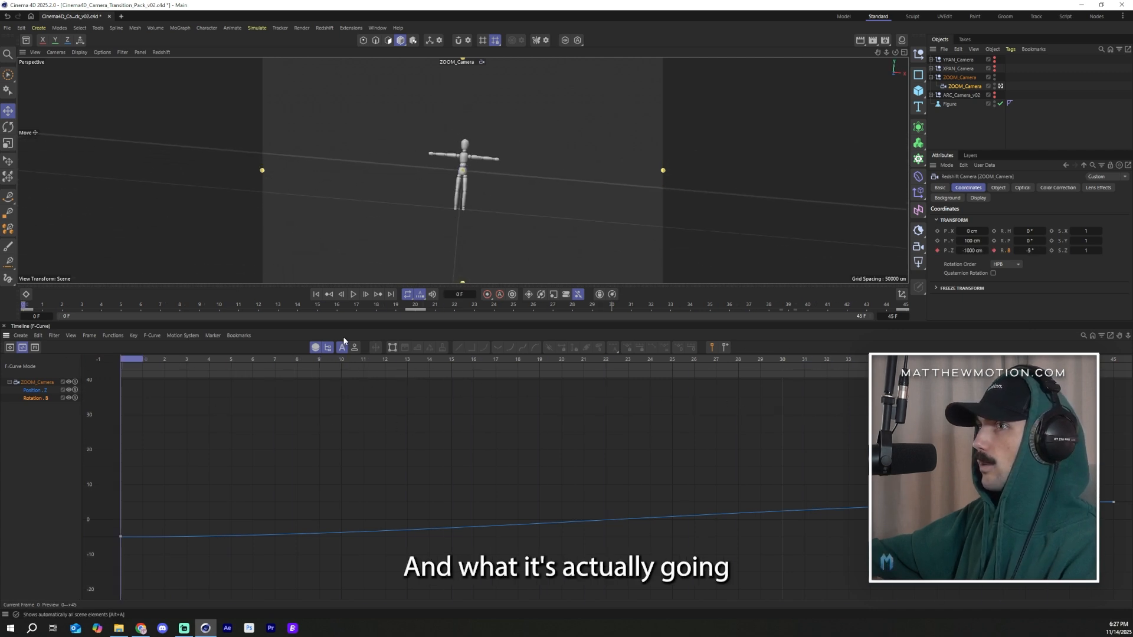
left_click(353, 293)
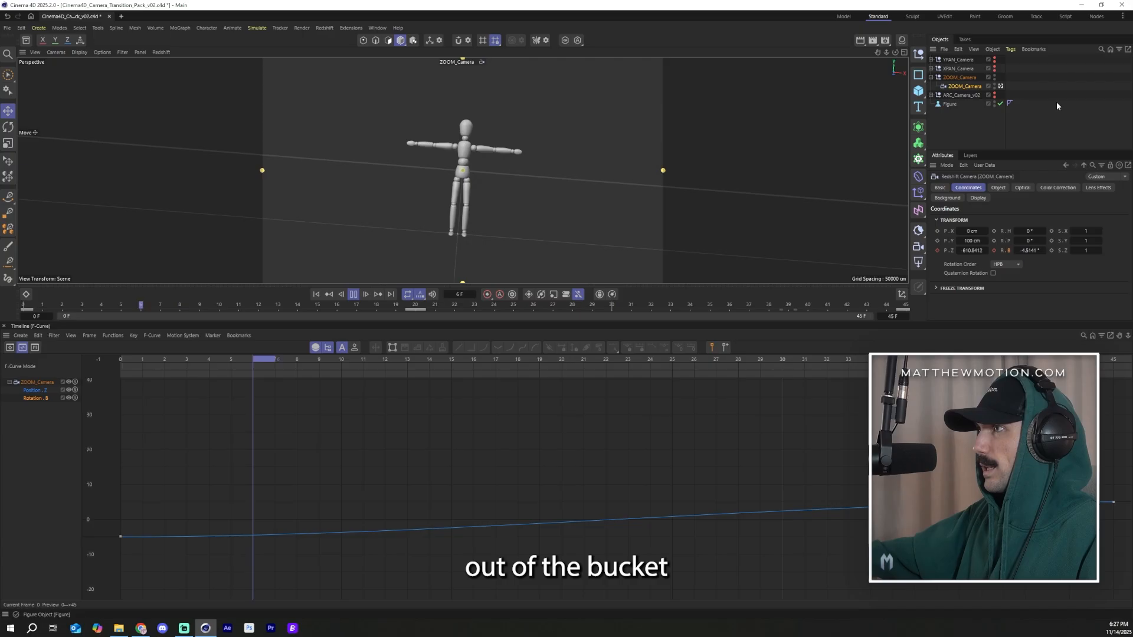
left_click(1056, 106)
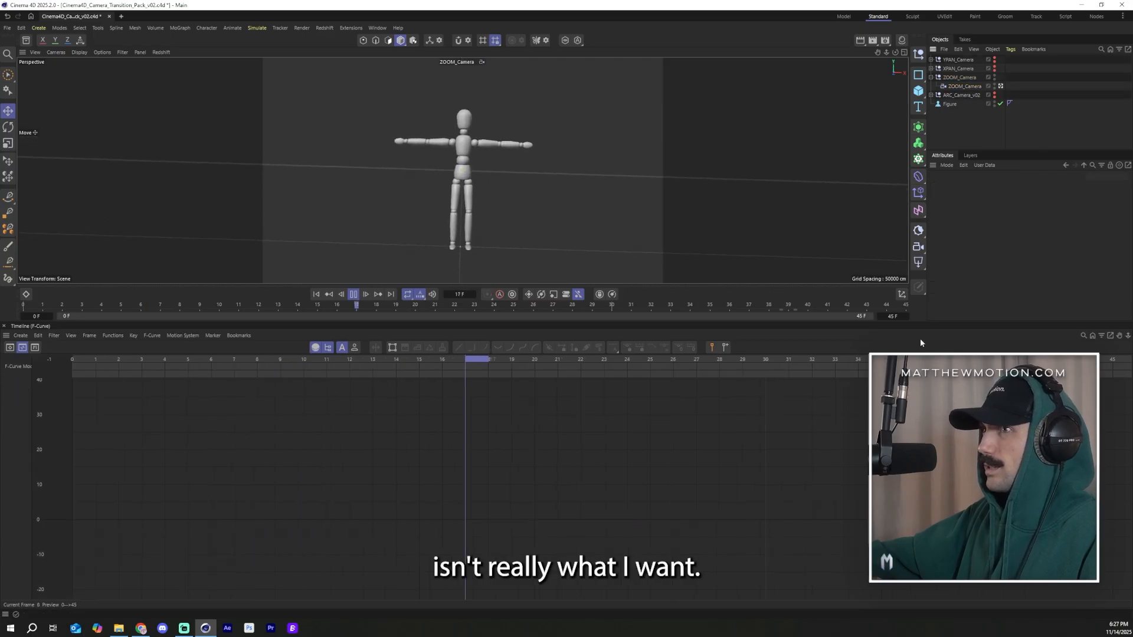
left_click(963, 89)
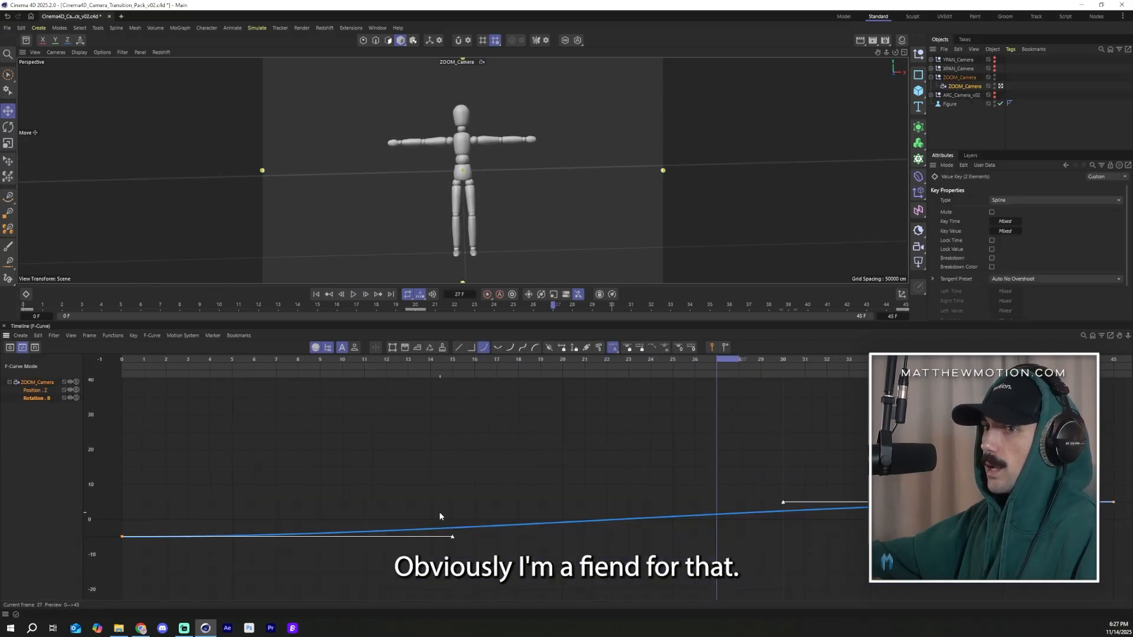
key("h")
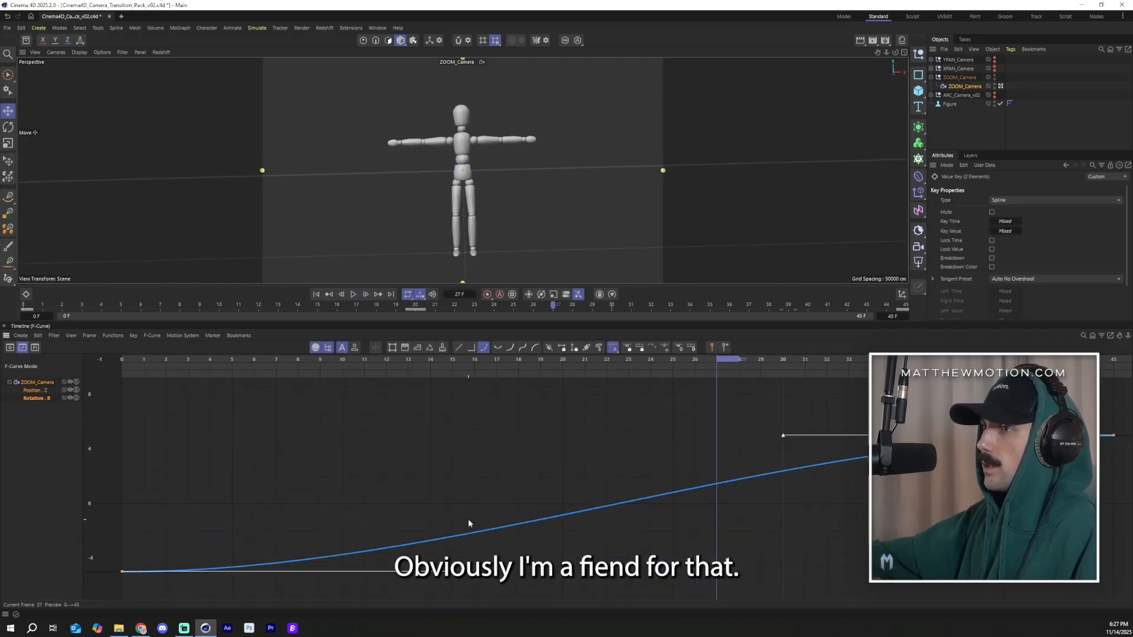
left_click_drag(454, 575, 200, 520)
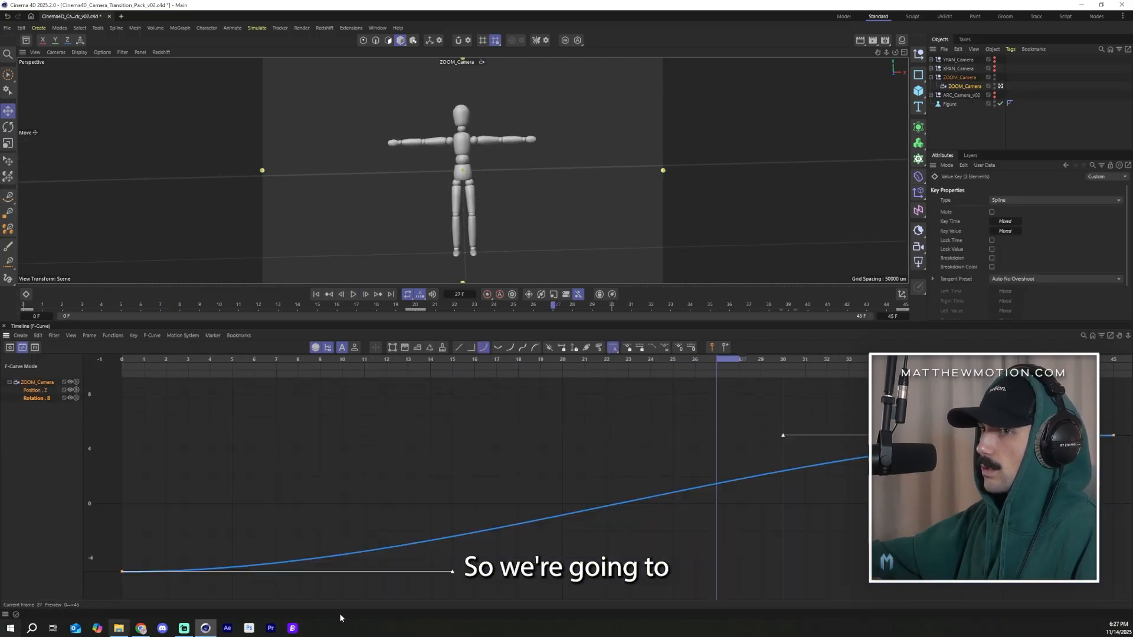
left_click_drag(455, 575, 137, 477)
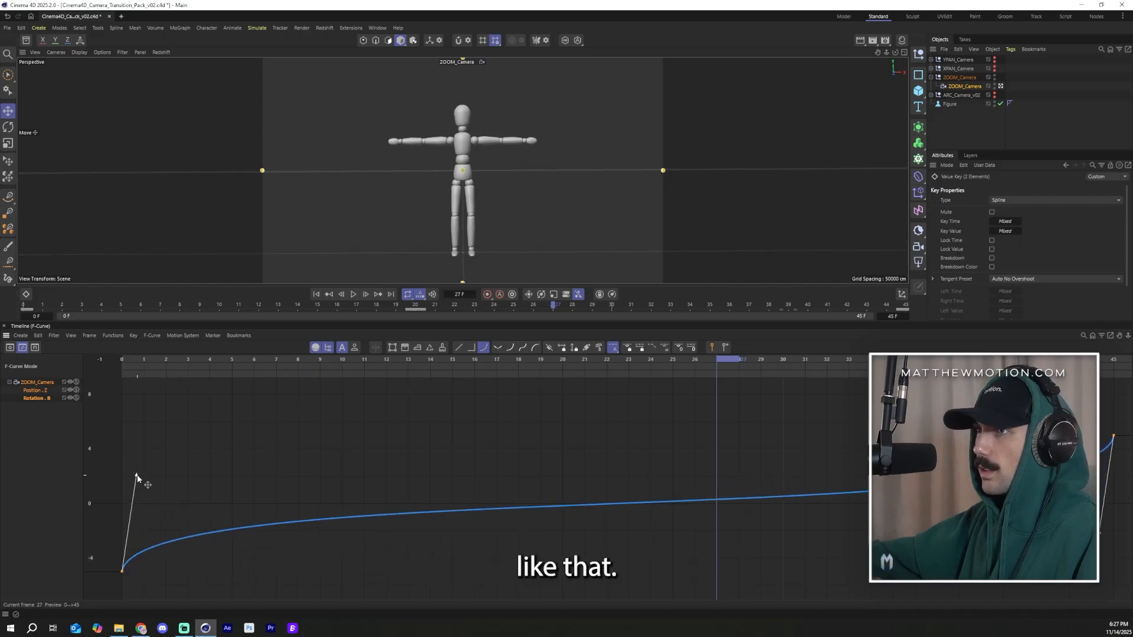
Step: Select both bank rotation keys and set their interpolation to linear
left_click(356, 295)
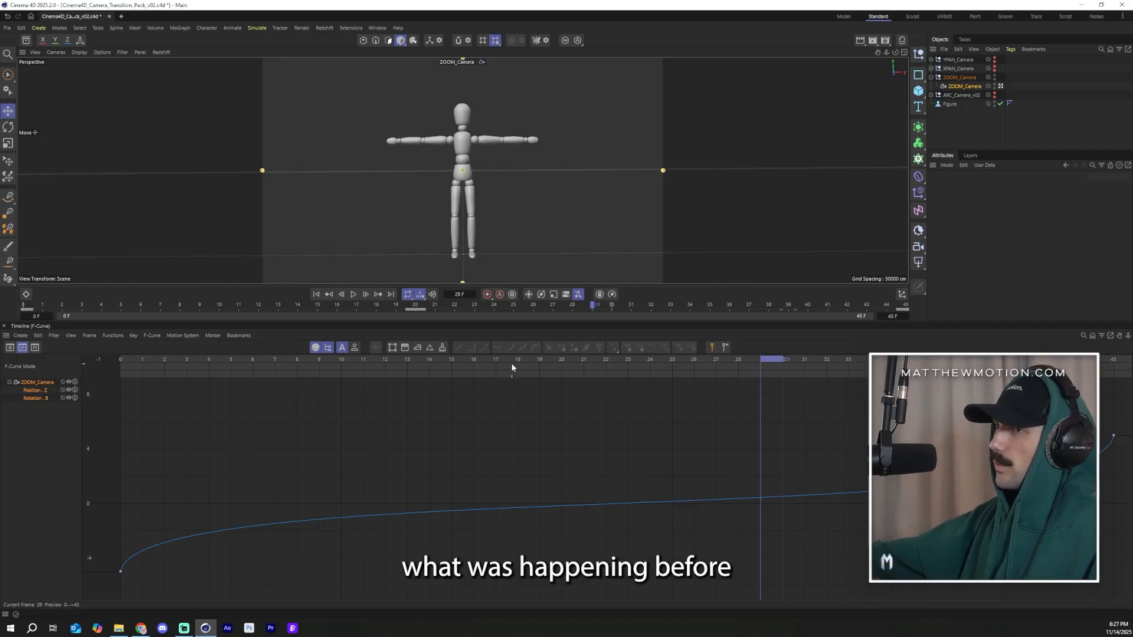
left_click_drag(513, 361, 40, 368)
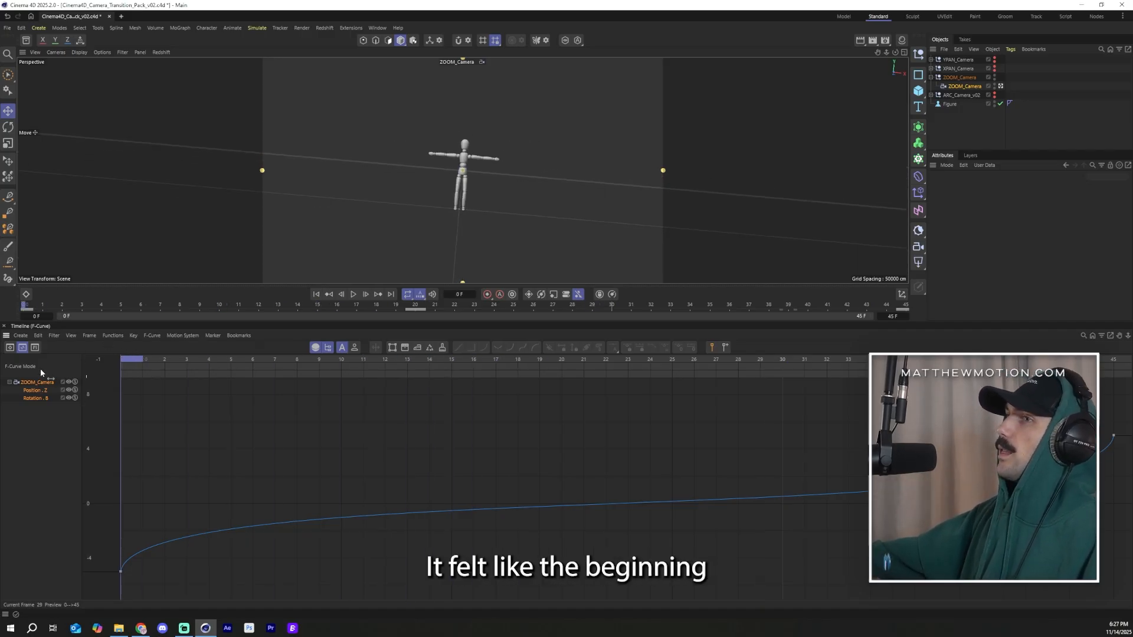
left_click(1029, 136)
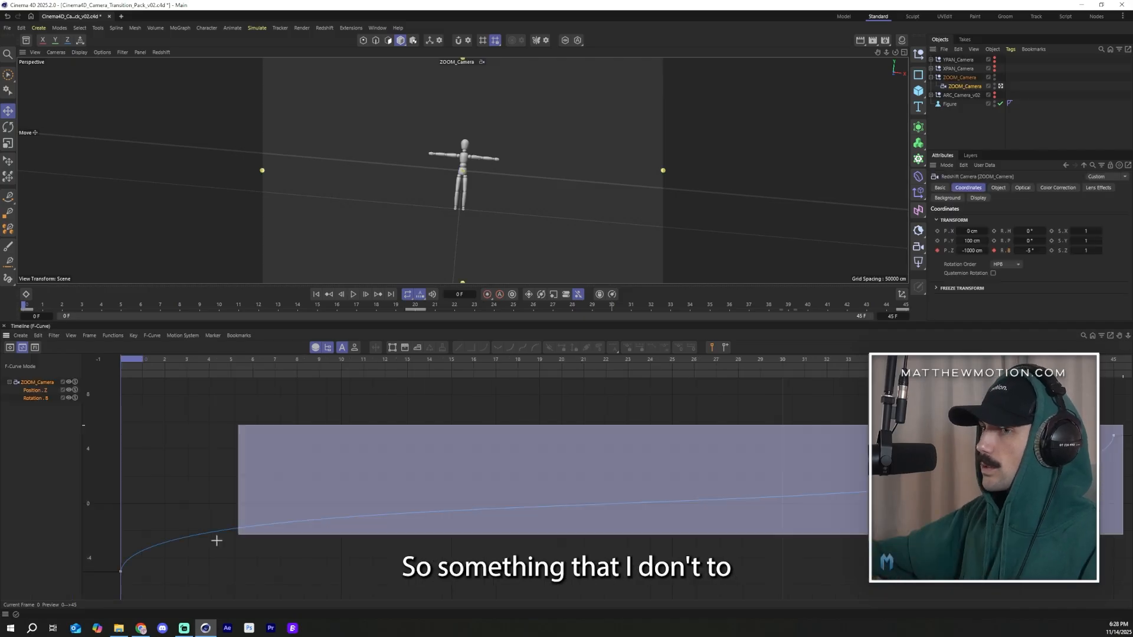
left_click_drag(215, 539, 169, 543)
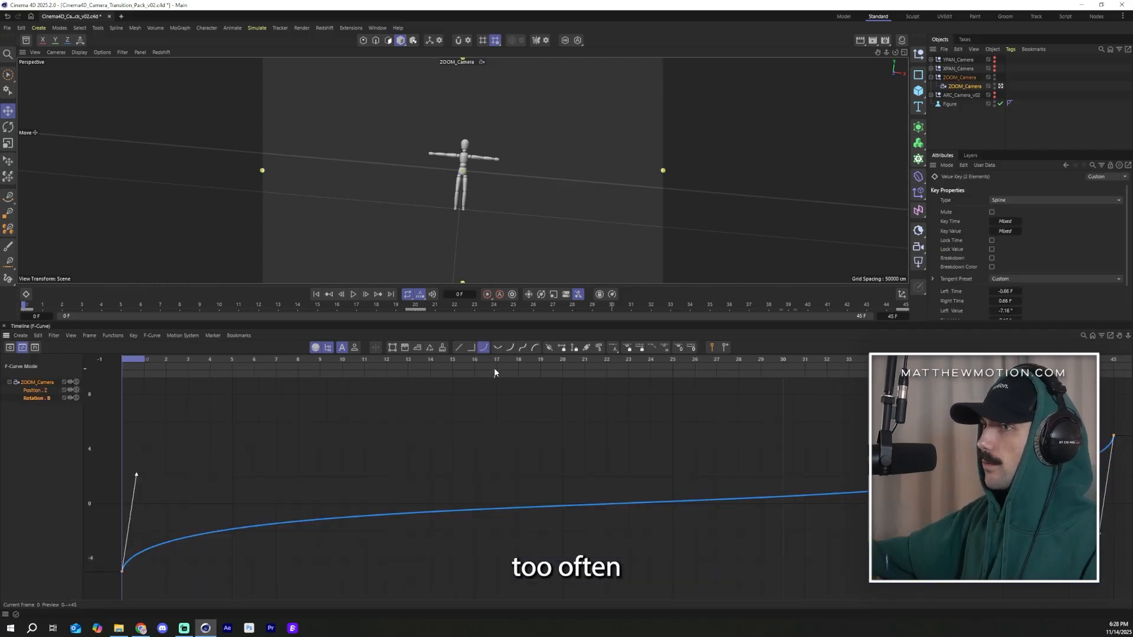
left_click(459, 348)
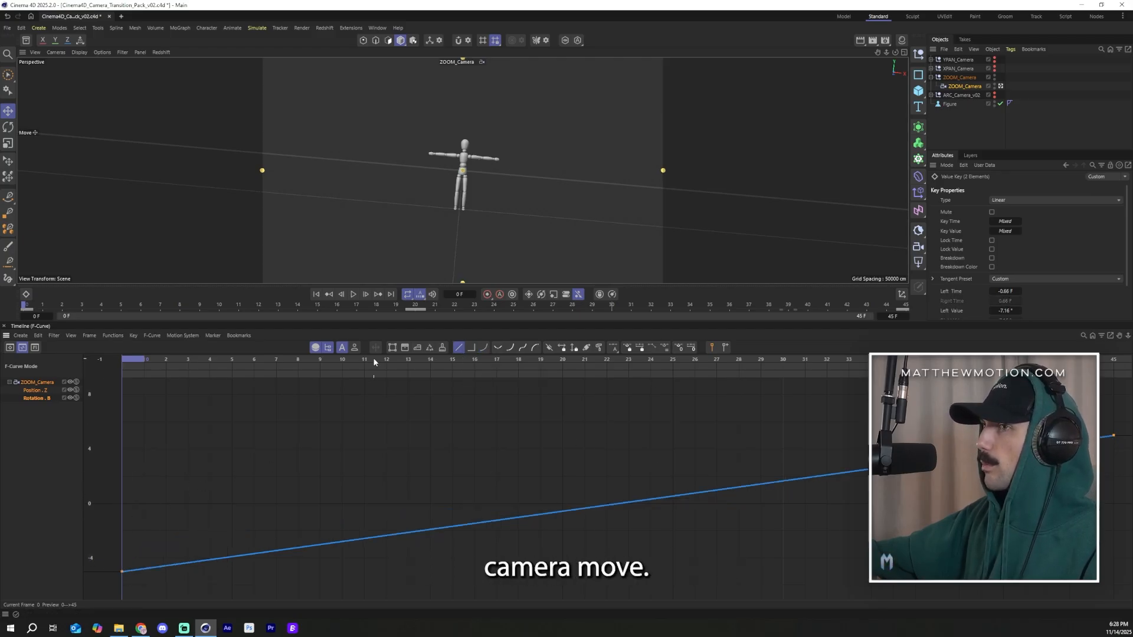
Step: Inspect the zoom camera's Position Z curve alongside the rotation curve and play the animation
left_click(35, 391)
scroll(411, 436, "down", 10)
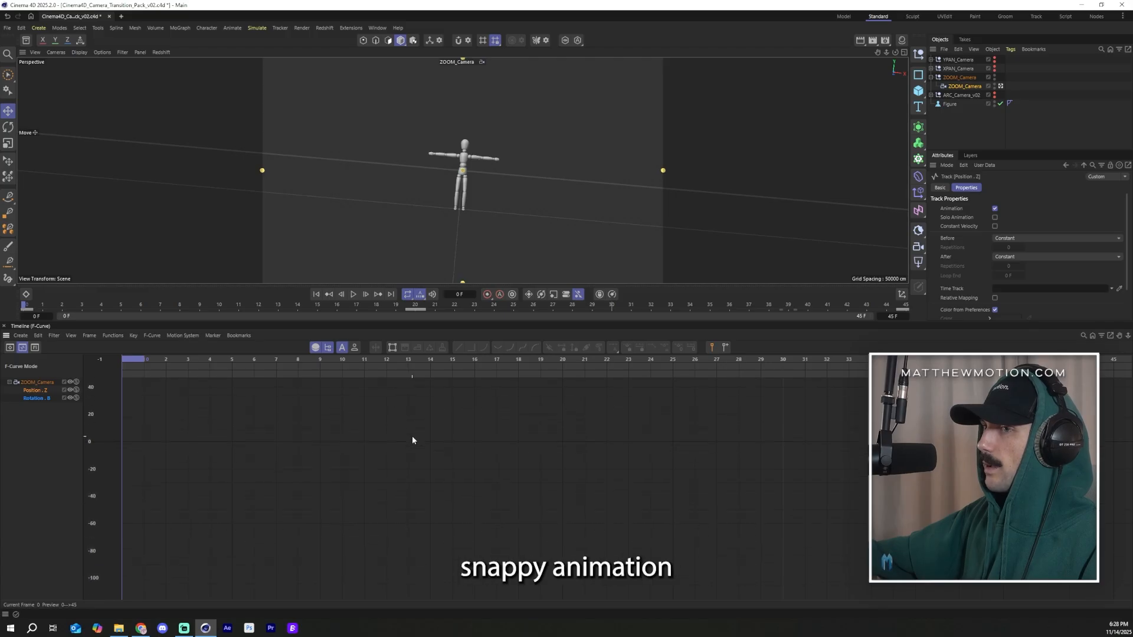
scroll(313, 462, "down", 10)
scroll(581, 526, "up", 4)
scroll(579, 479, "down", 5)
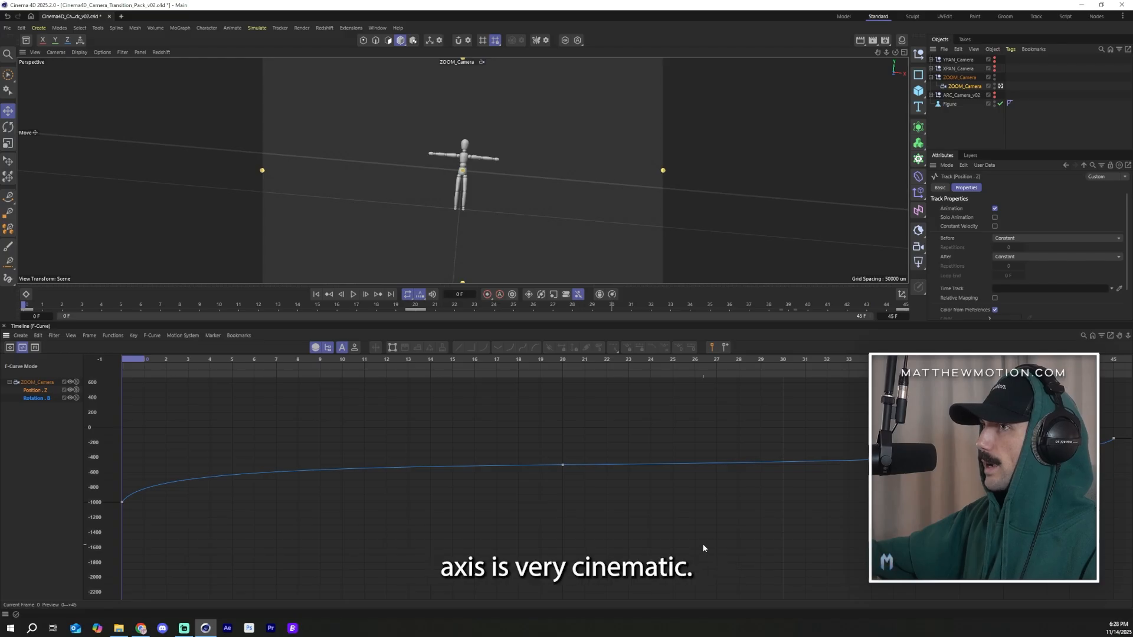
left_click(1081, 118)
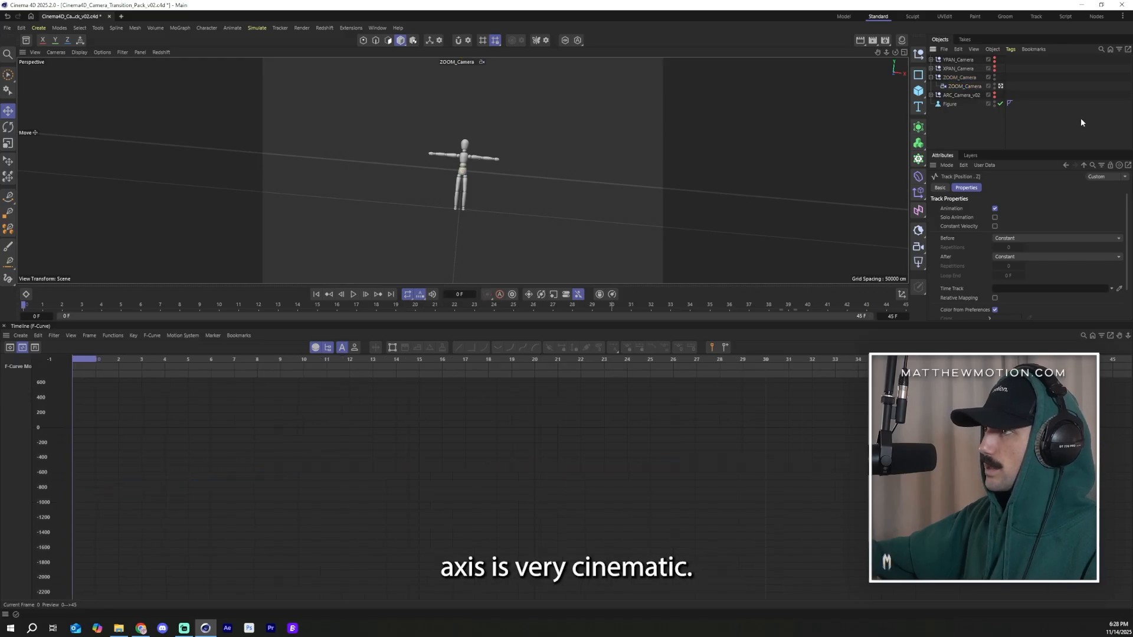
left_click(354, 294)
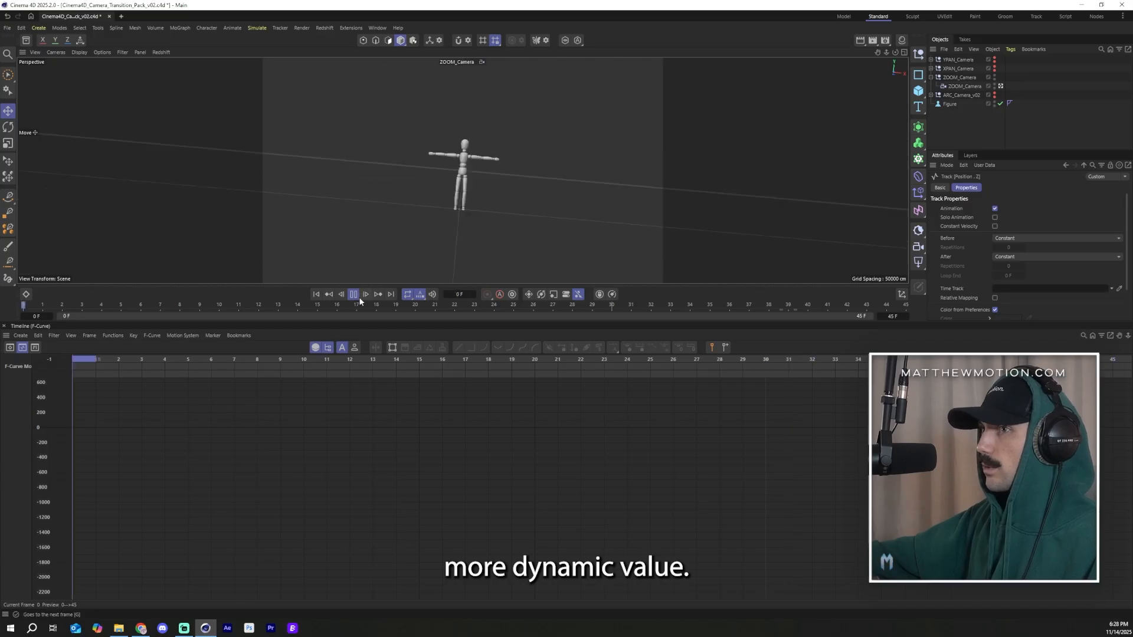
left_click(137, 310)
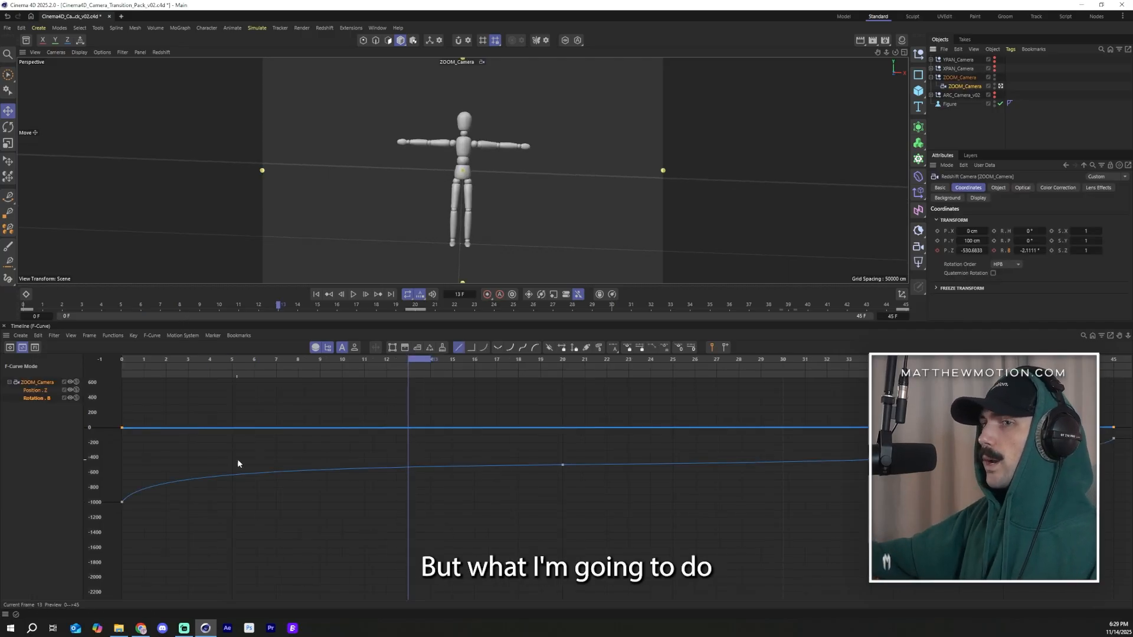
key("h")
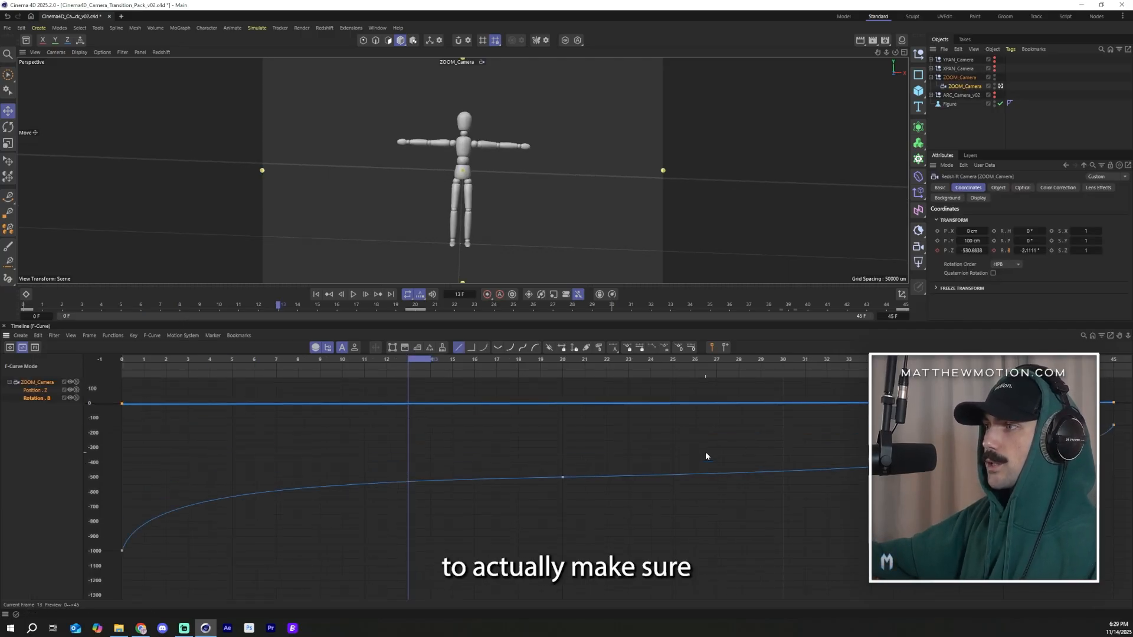
Step: Frame the zoom camera's bank rotation curve and set its first key's value to -3°
left_click(39, 399)
key("h")
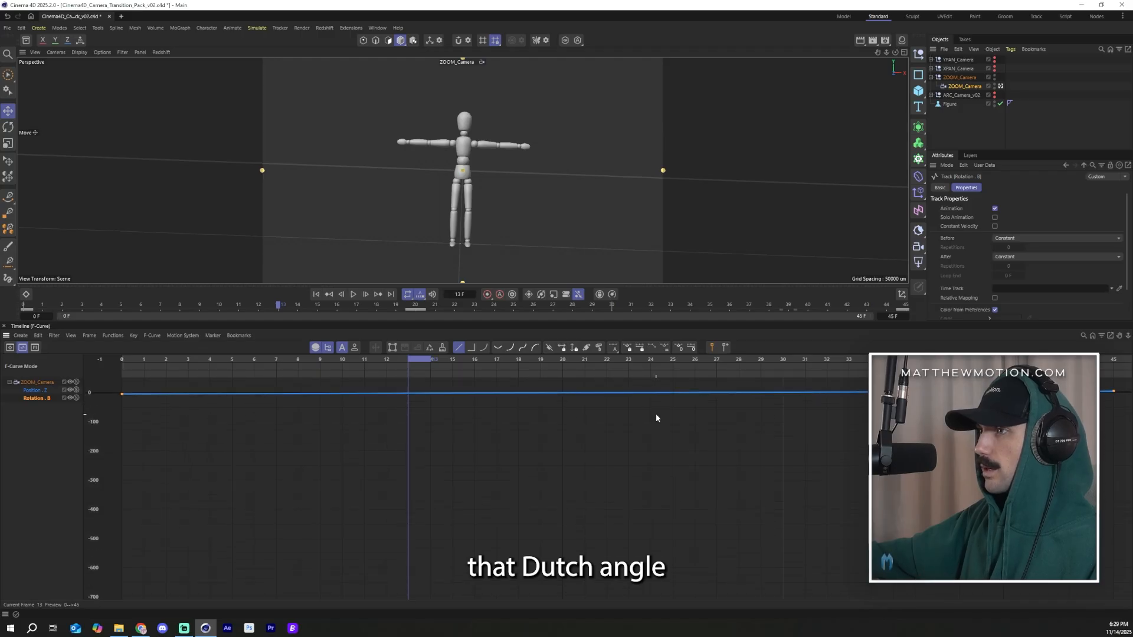
scroll(658, 401, "up", 9)
scroll(568, 423, "down", 5)
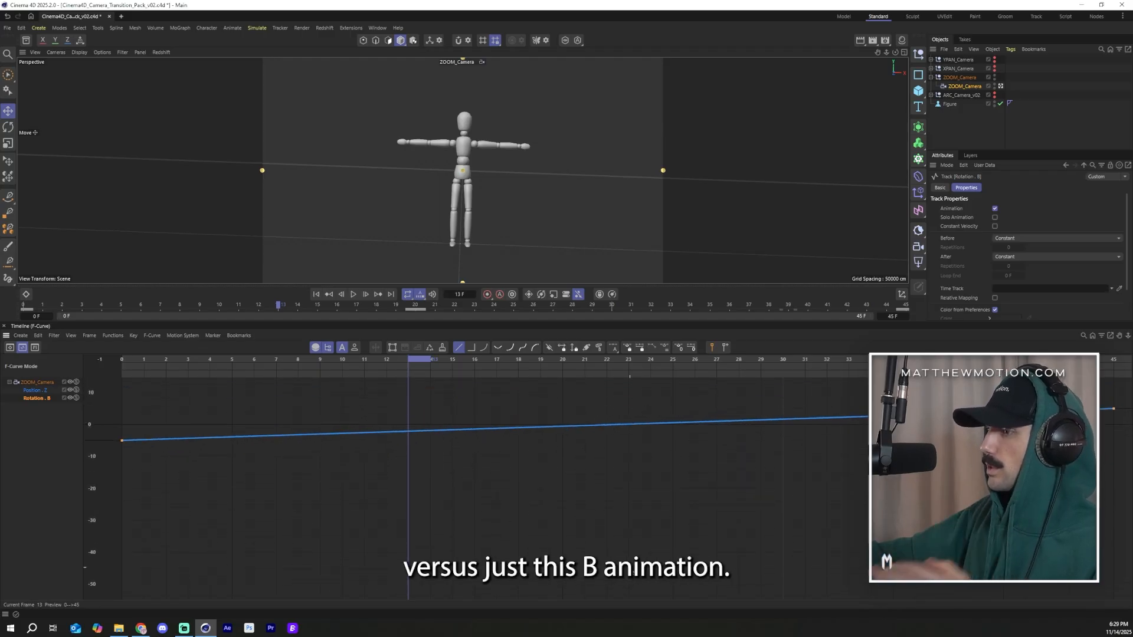
scroll(627, 519, "down", 1)
scroll(627, 531, "down", 3)
left_click(1115, 479)
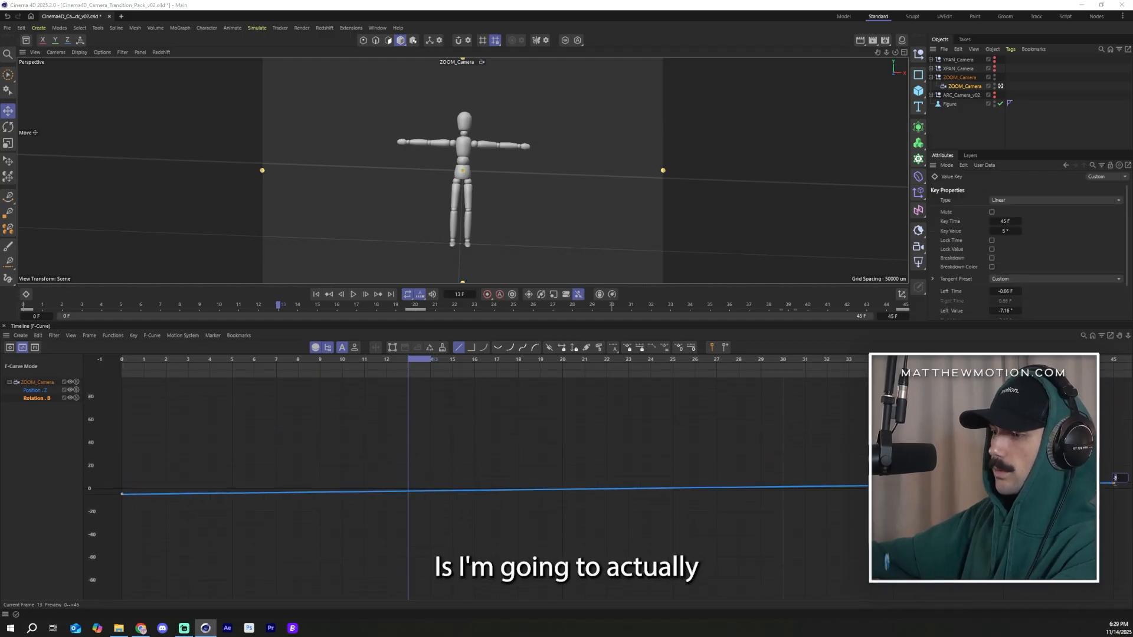
left_click(195, 494)
left_click(121, 494)
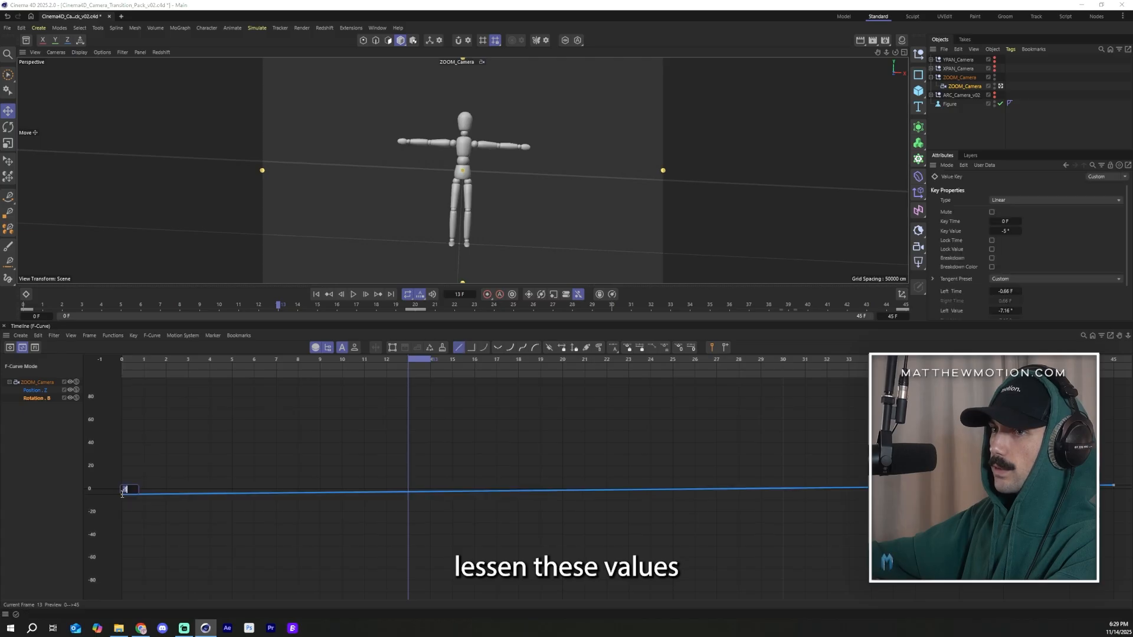
left_click_drag(121, 494, 121, 493)
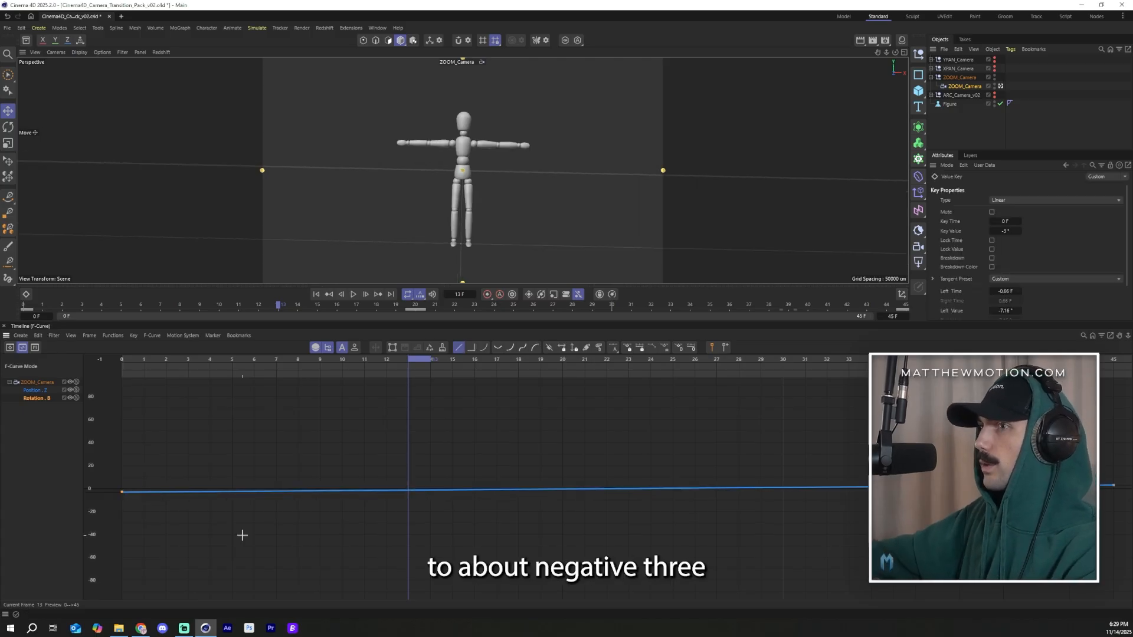
Step: Return to the start of the timeline and play the zoom camera animation
left_click(182, 430)
left_click_drag(202, 358, 53, 363)
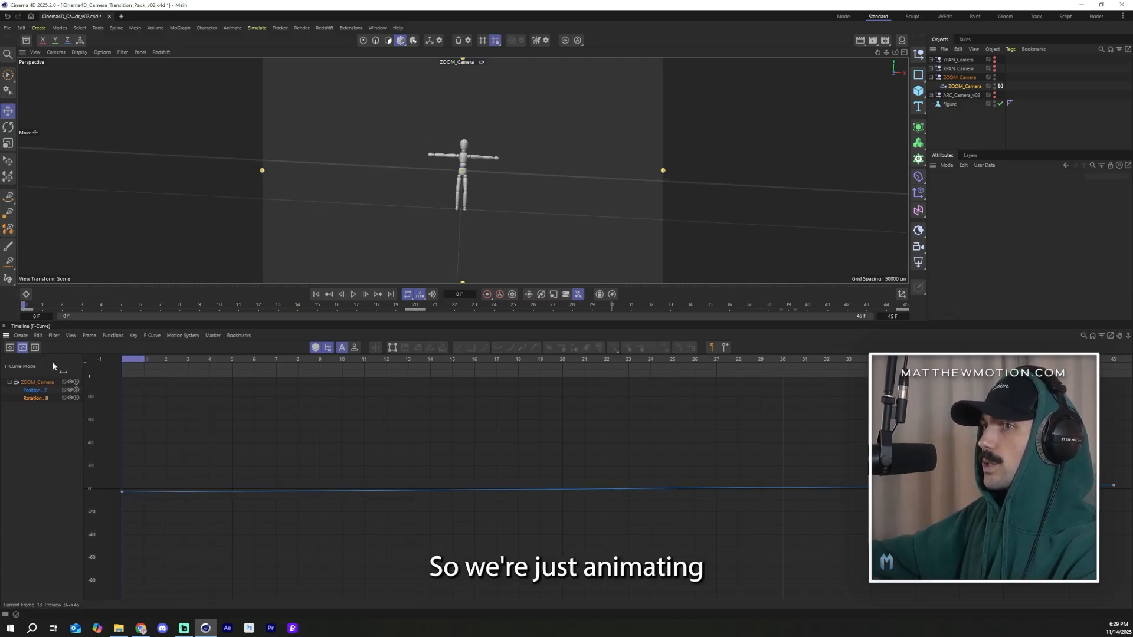
left_click(1026, 144)
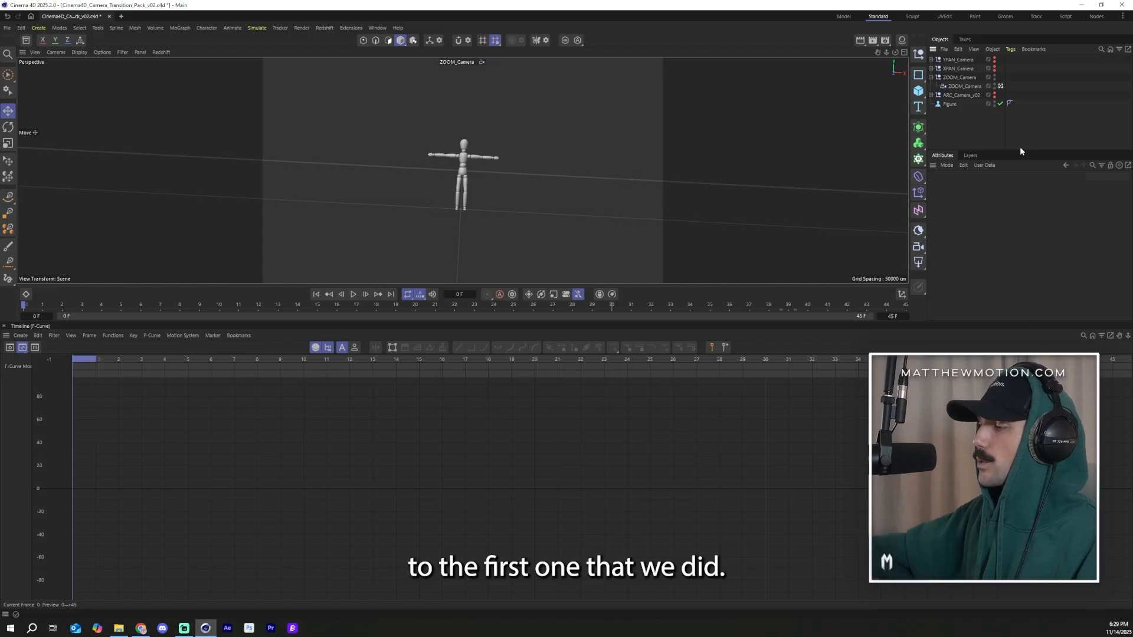
key("F8")
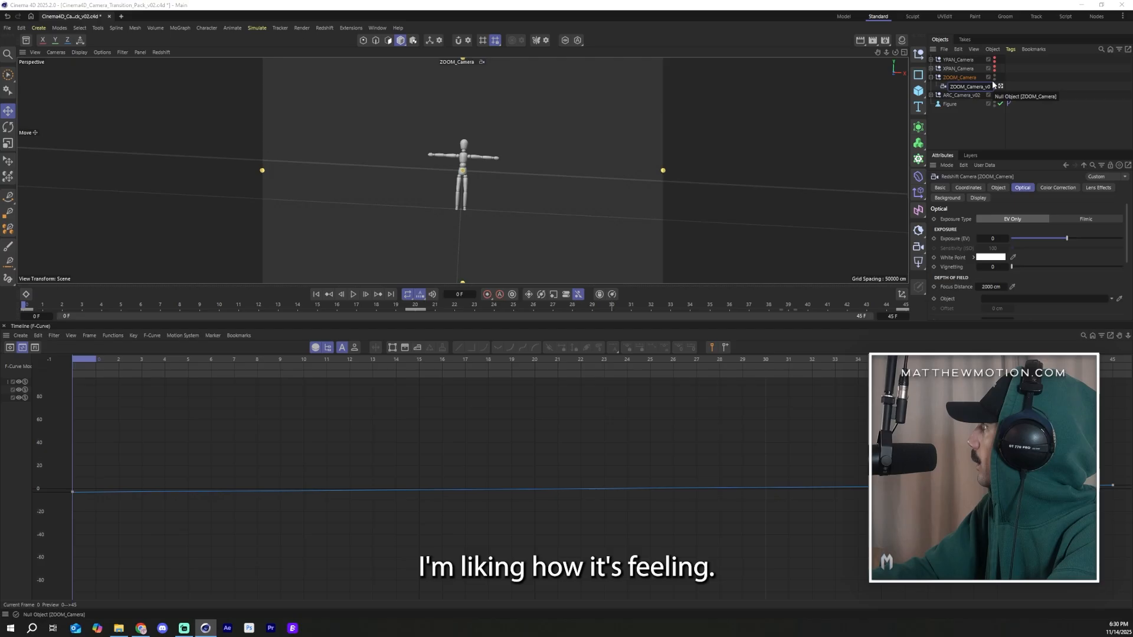
Step: Rename the zoom camera's parent null to ZOOM_Camera_v02
key("Return")
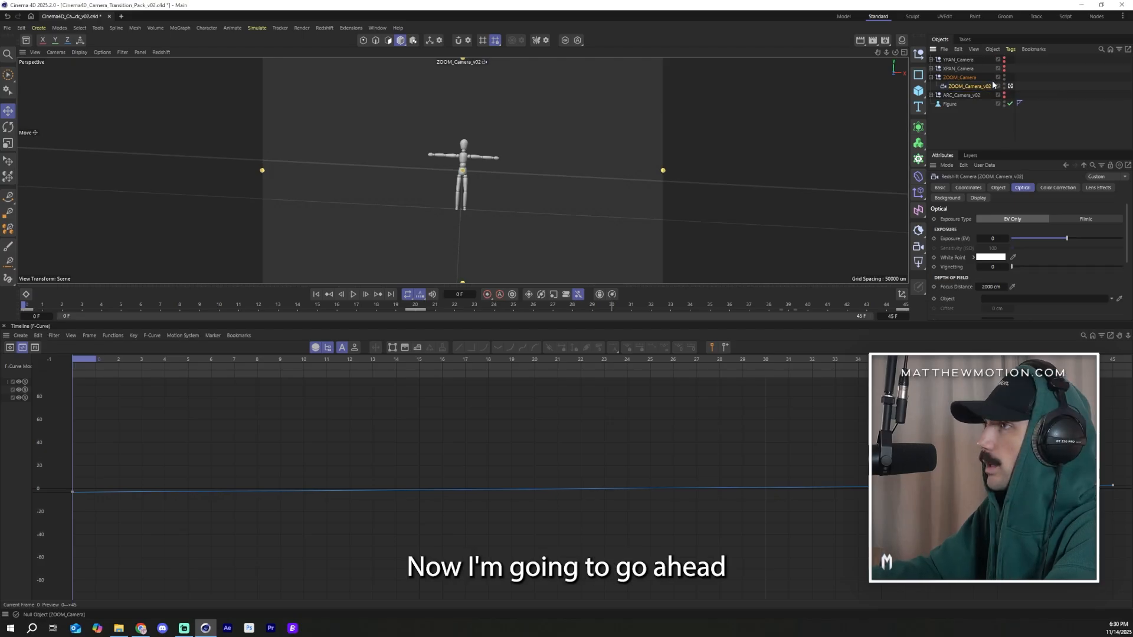
double_click(962, 77)
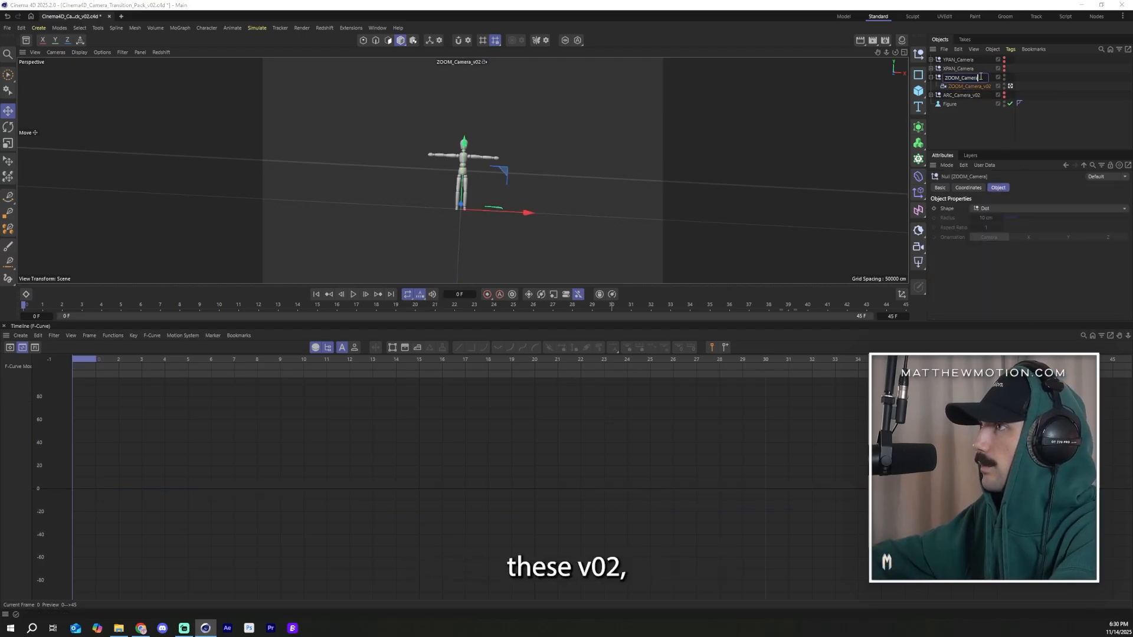
type("_v02")
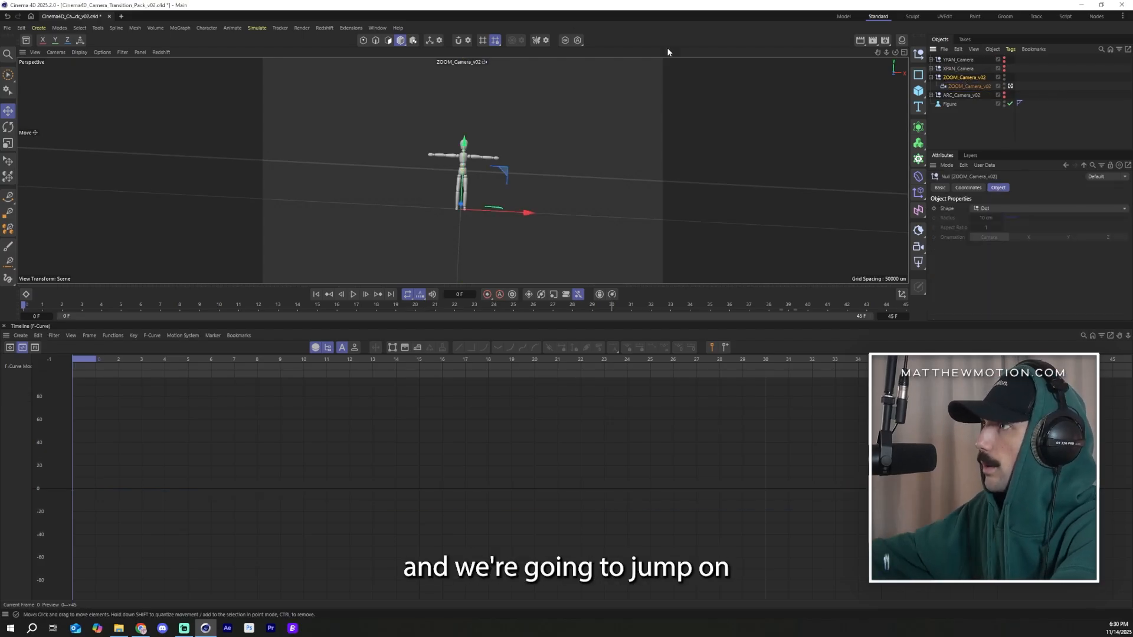
left_click(968, 122)
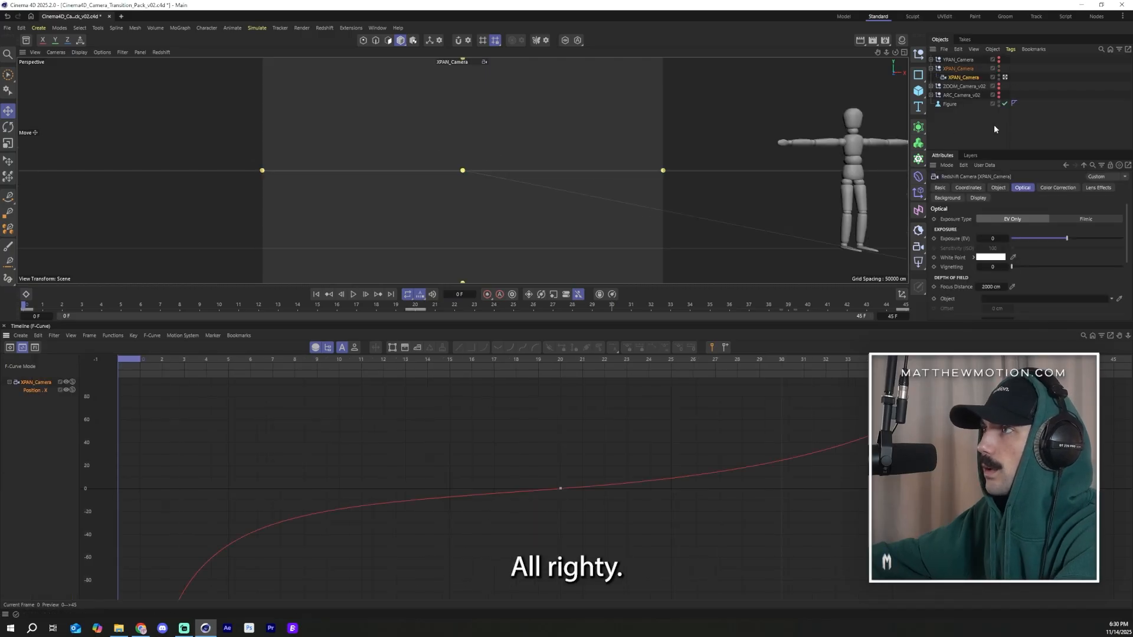
Step: Look through the XPAN camera and play its animation from the start
left_click(994, 125)
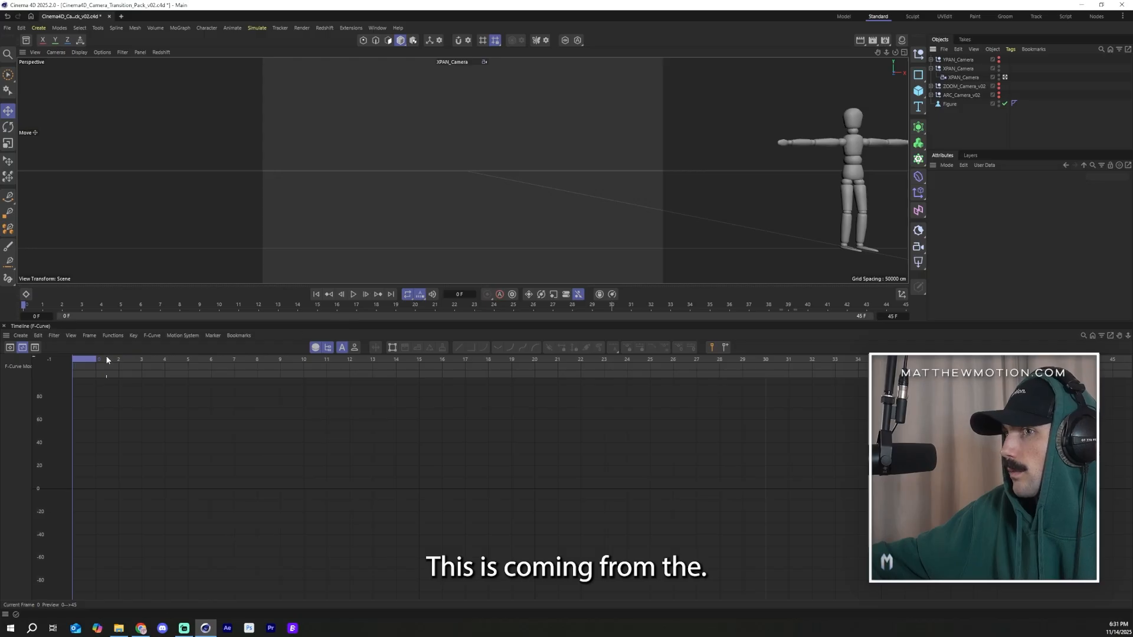
left_click_drag(106, 360, 0, 424)
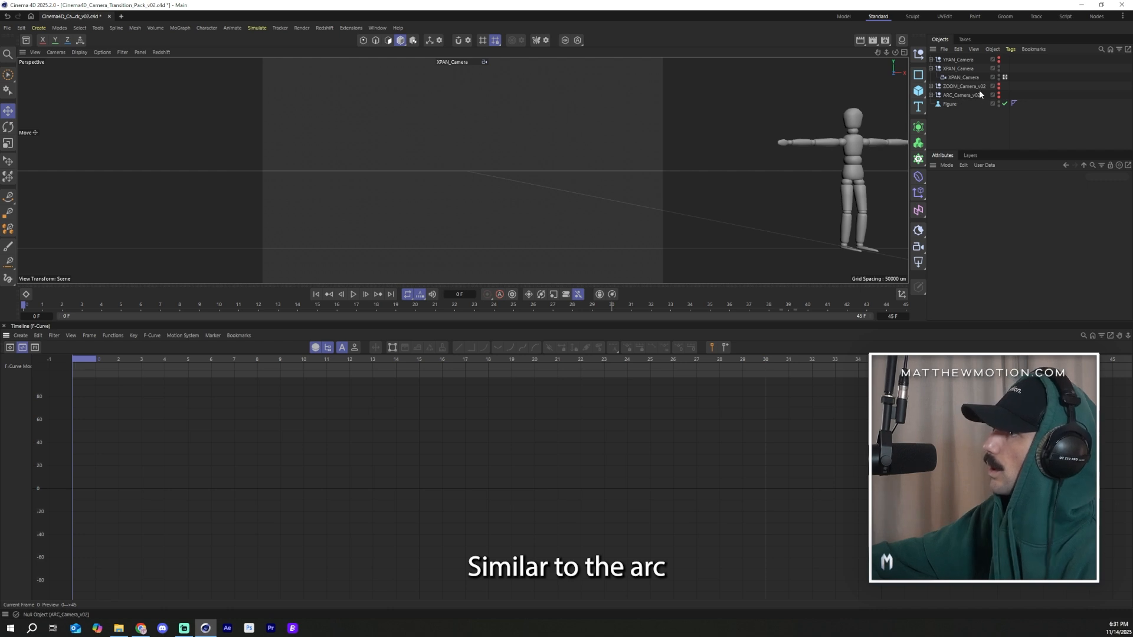
left_click(353, 295)
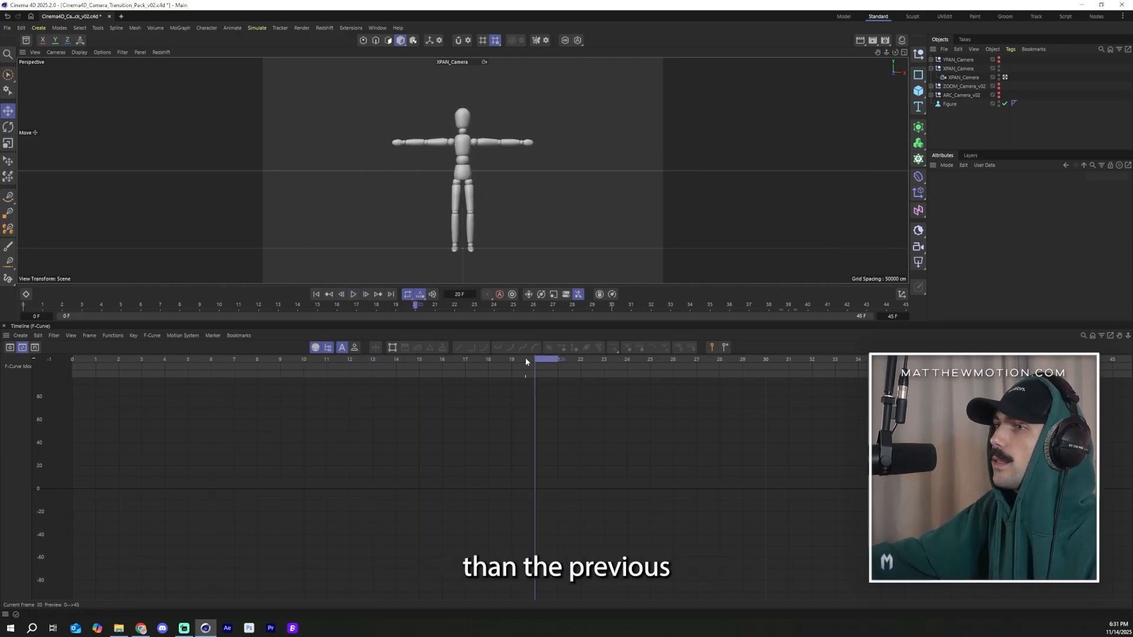
Step: Select the XPAN camera and, at frame 0, keyframe its bank rotation at 5°
left_click(1049, 77)
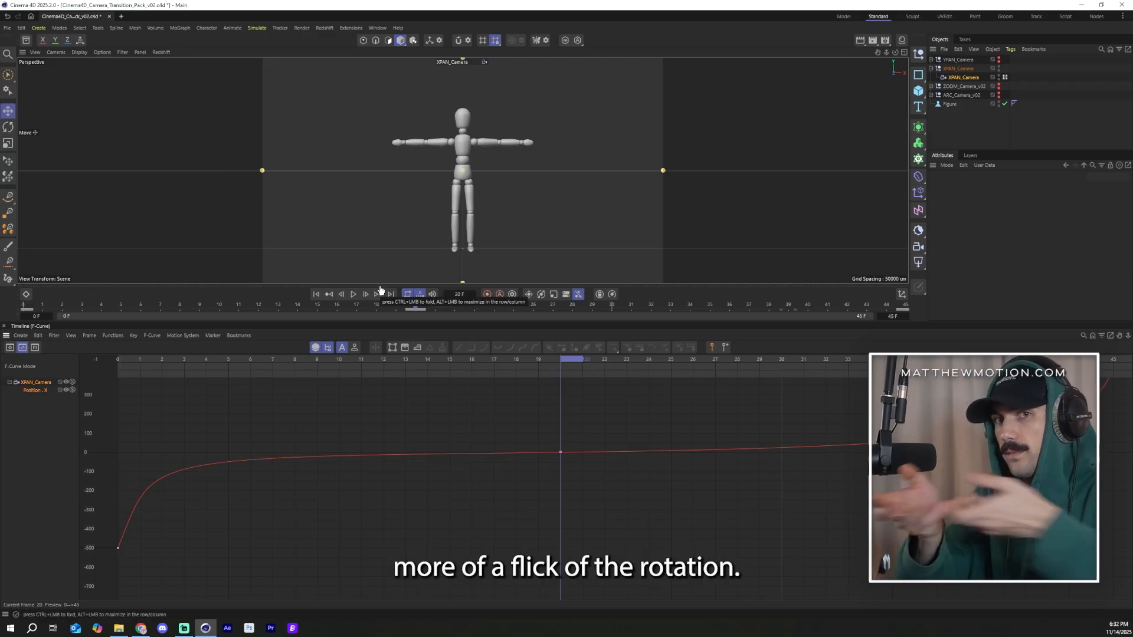
left_click(963, 78)
left_click(991, 187)
left_click(973, 188)
mouse_move(1019, 234)
left_mouse_down()
mouse_move(1044, 233)
mouse_move(1020, 233)
left_mouse_up()
key("ctrl+z")
left_click_drag(576, 362, 610, 371)
left_click_drag(512, 358, 118, 358)
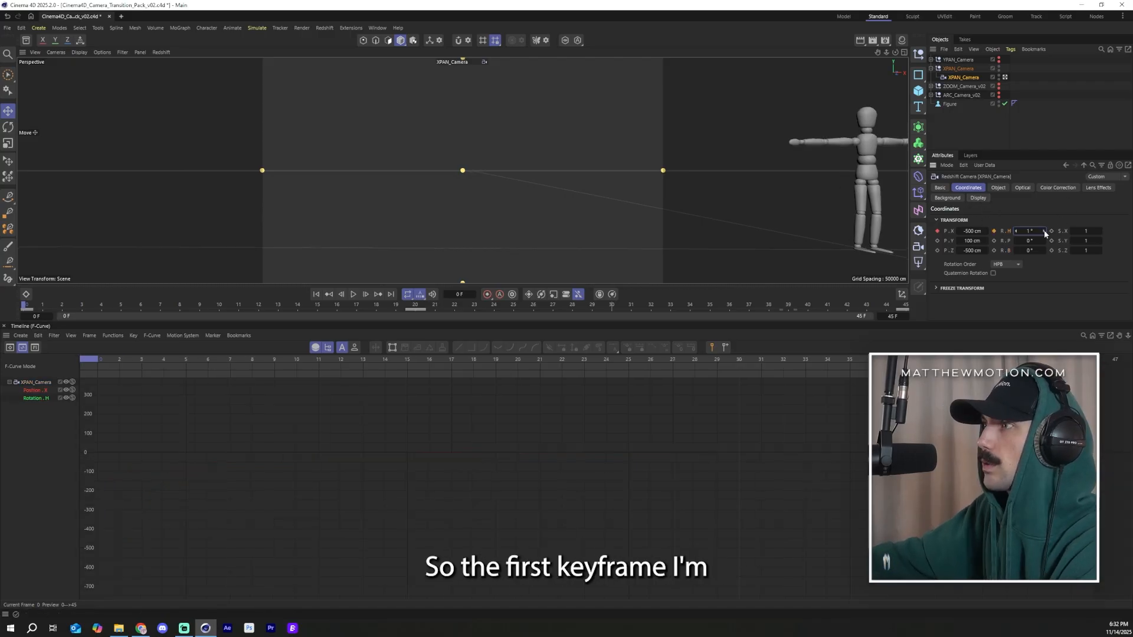
left_click(1044, 232)
left_click(1043, 231)
left_click(1044, 231)
left_click(1044, 232)
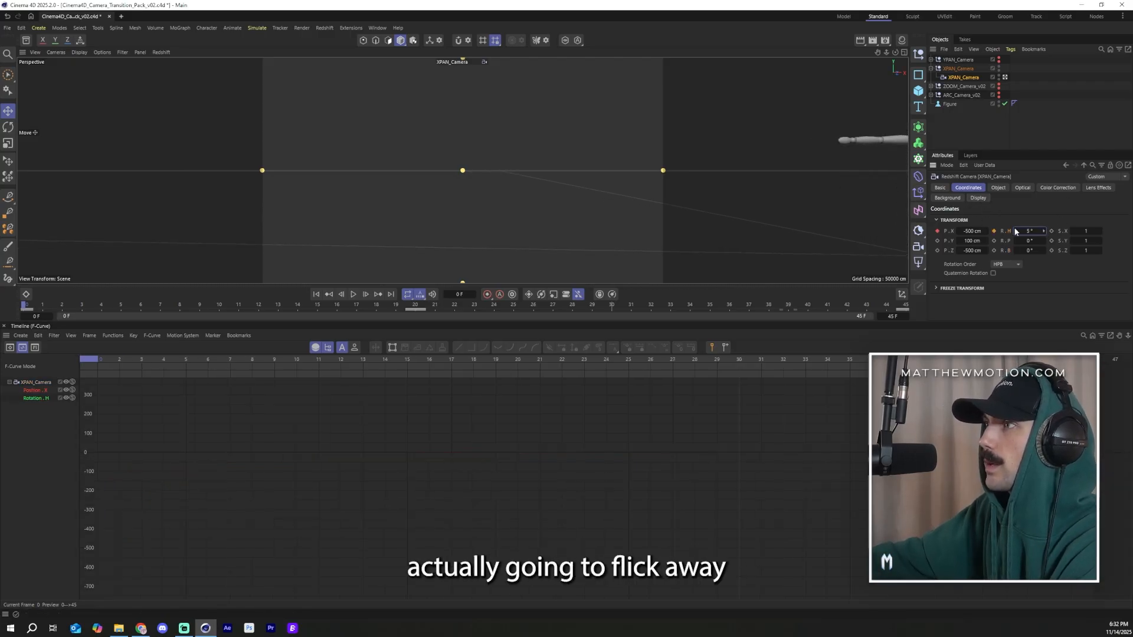
left_click_drag(1024, 228, 1022, 228)
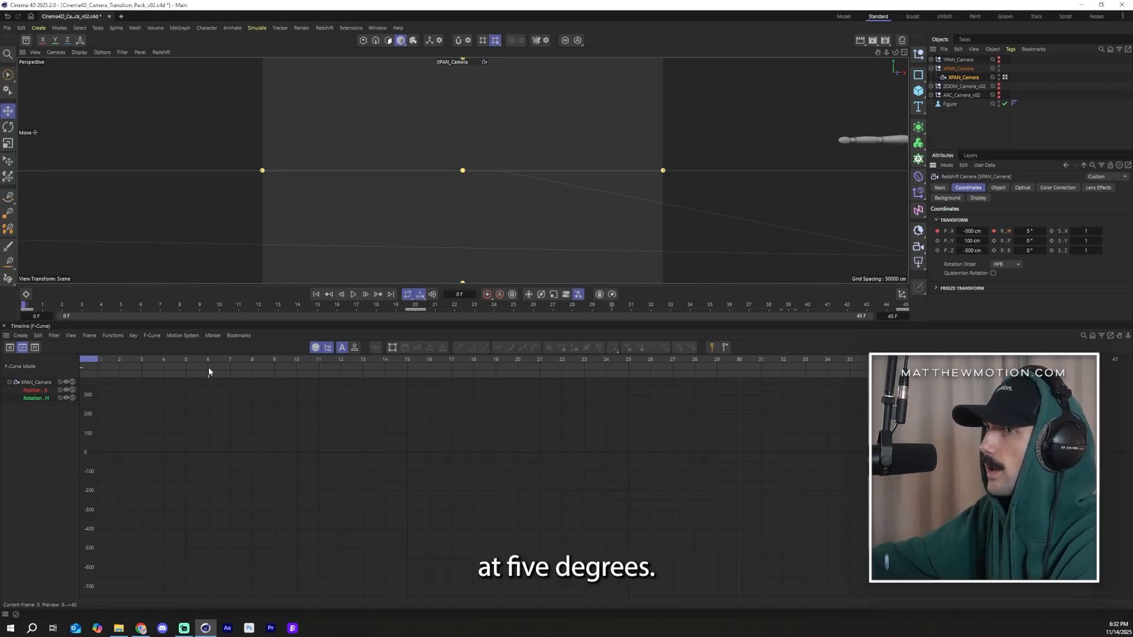
Step: At frame 45, keyframe the XPAN camera's bank rotation at -5°, then frame the rotation curve
left_click_drag(181, 360, 510, 370)
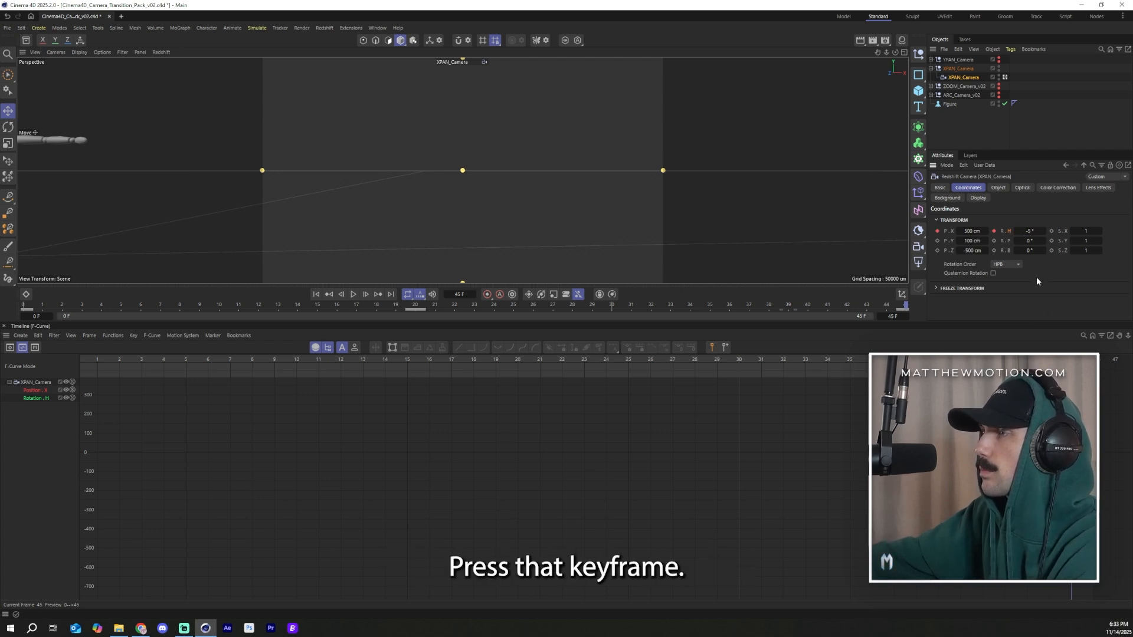
left_click(23, 396)
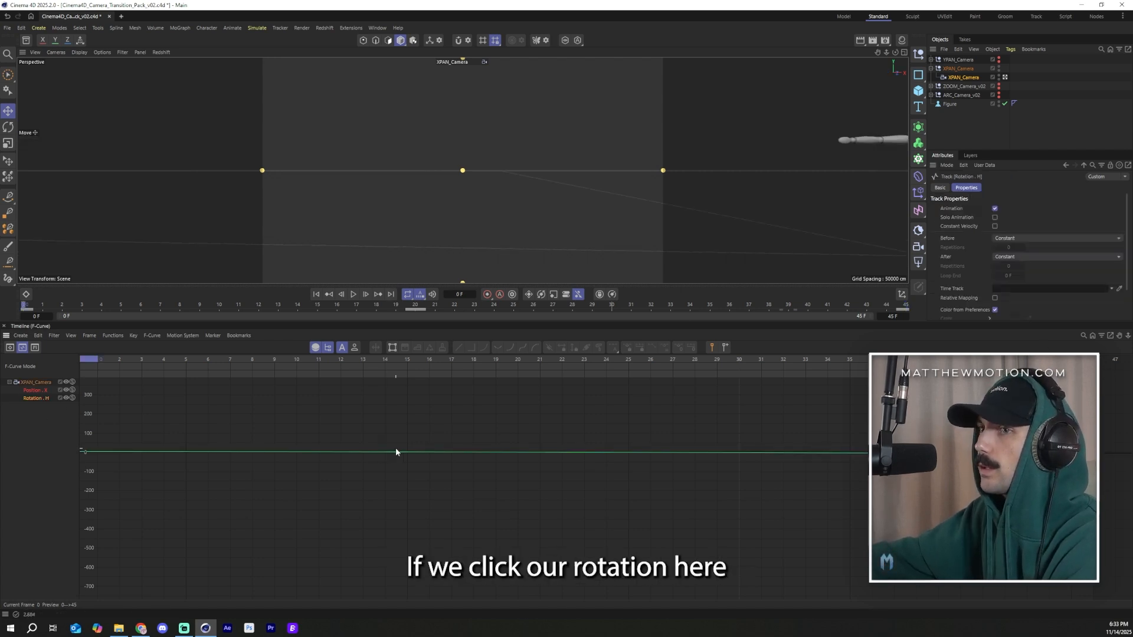
key("h")
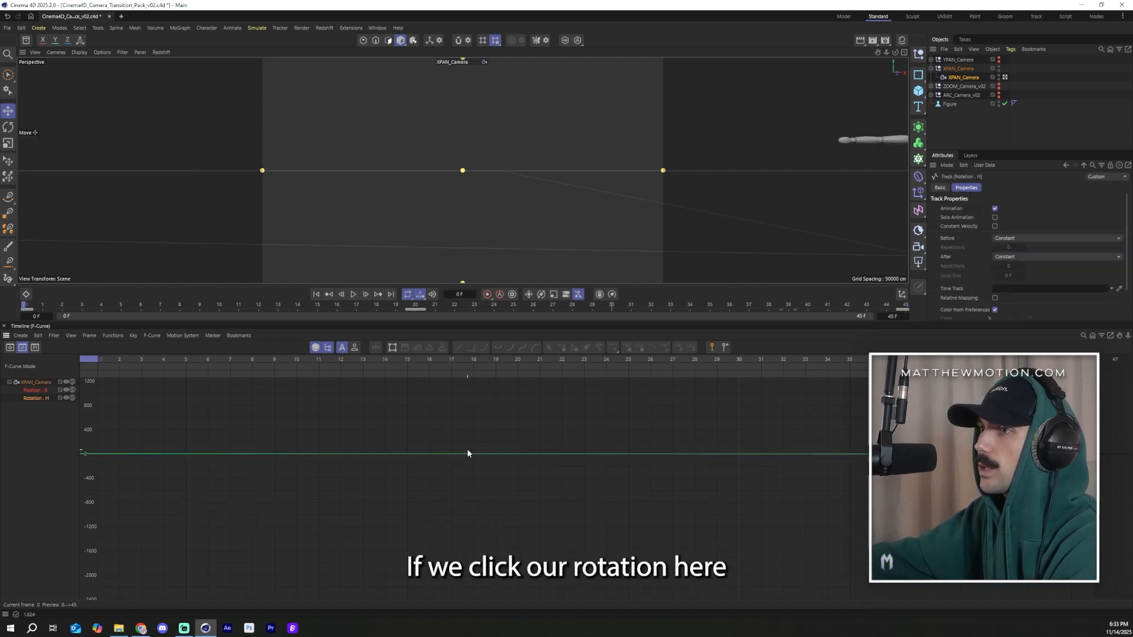
left_click(89, 335)
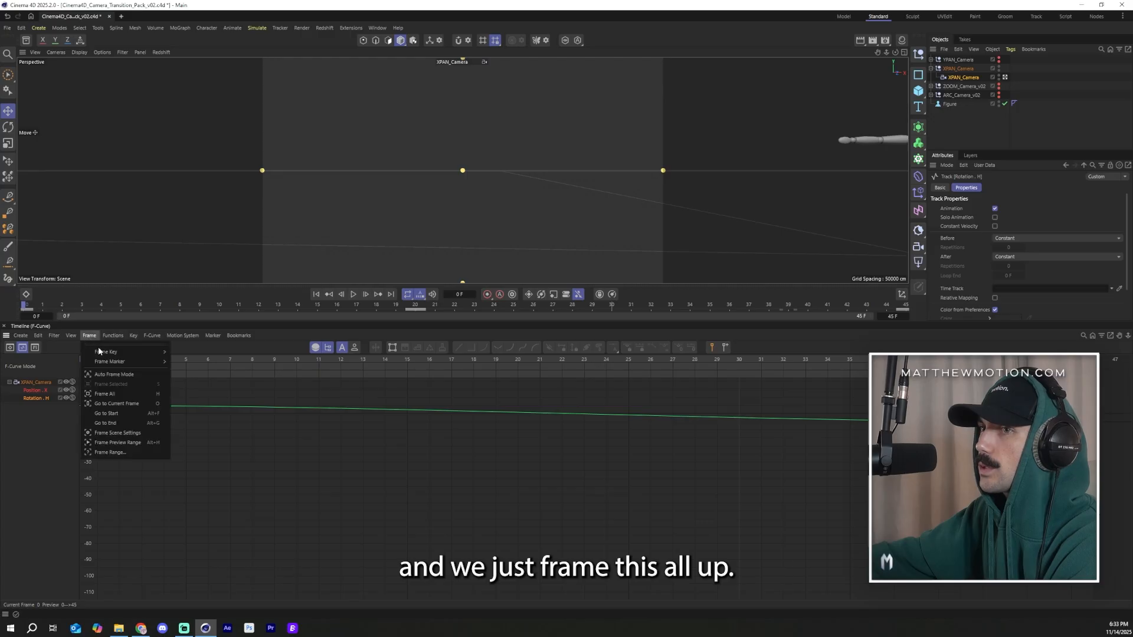
left_click(110, 395)
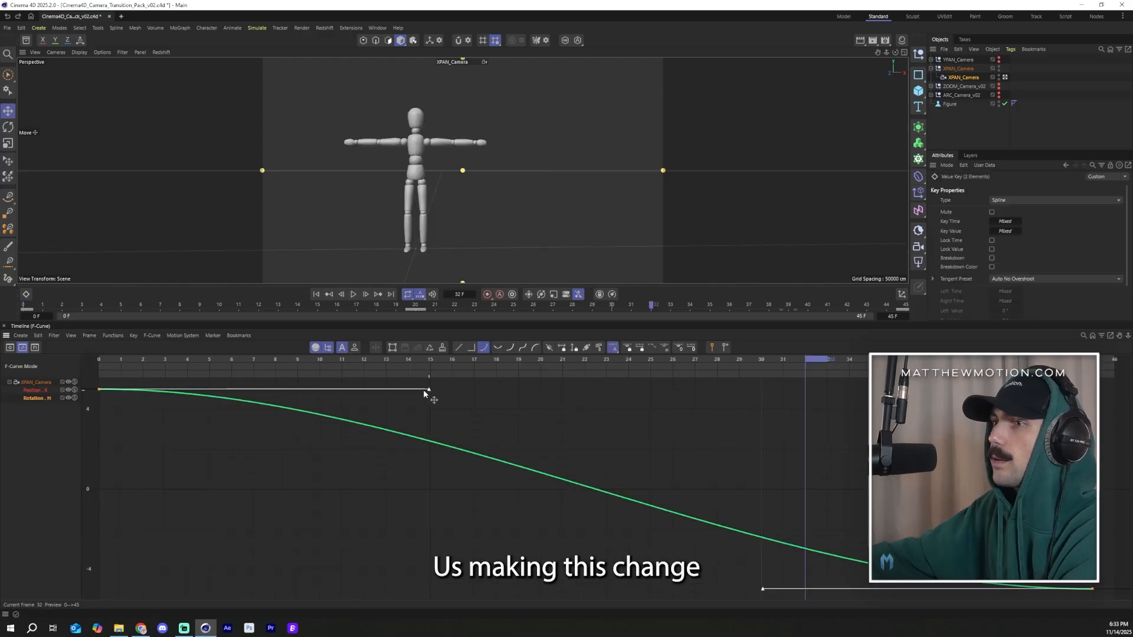
left_click_drag(425, 392, 141, 541)
left_click(233, 538)
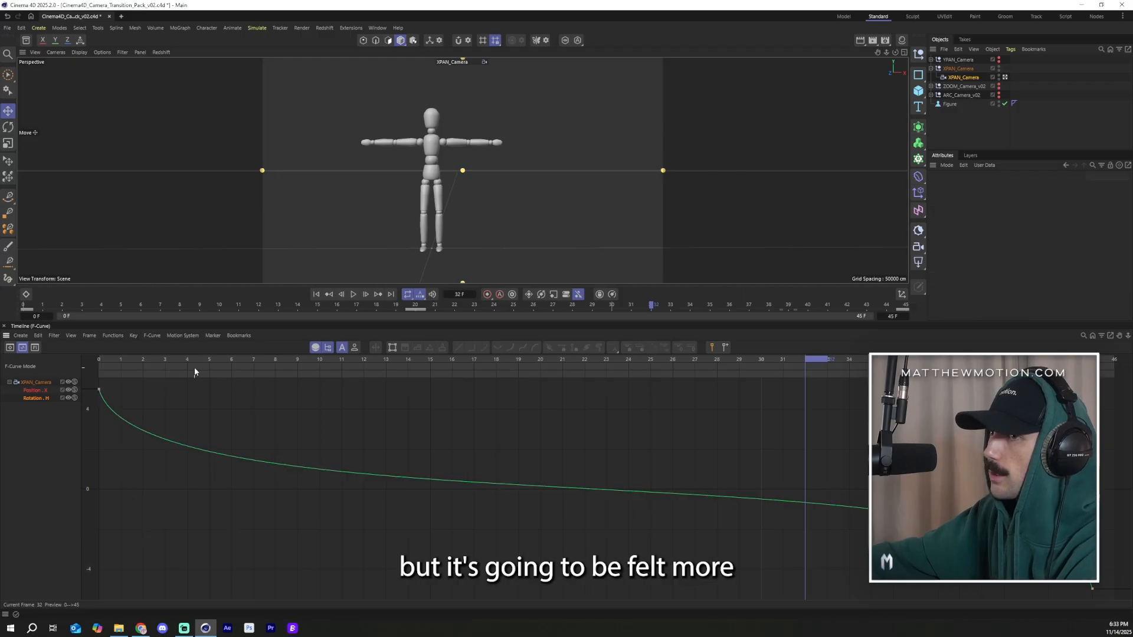
Step: Steepen the start of the XPAN bank rotation curve by pulling the first key's tangent sharply downward
left_click_drag(200, 364, 91, 363)
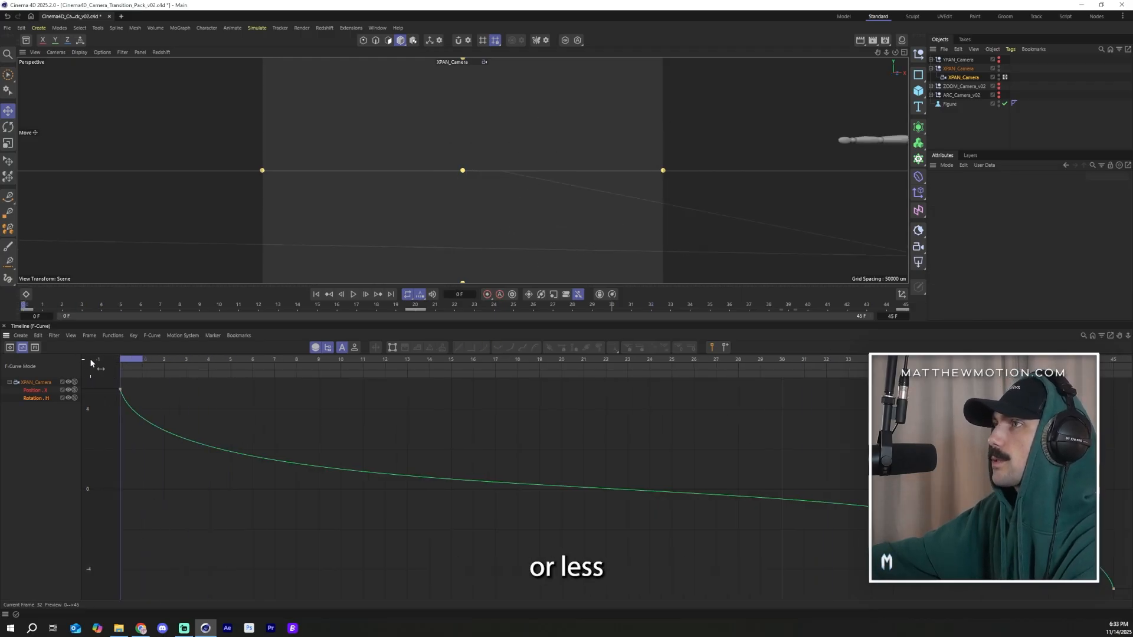
left_click(1004, 77)
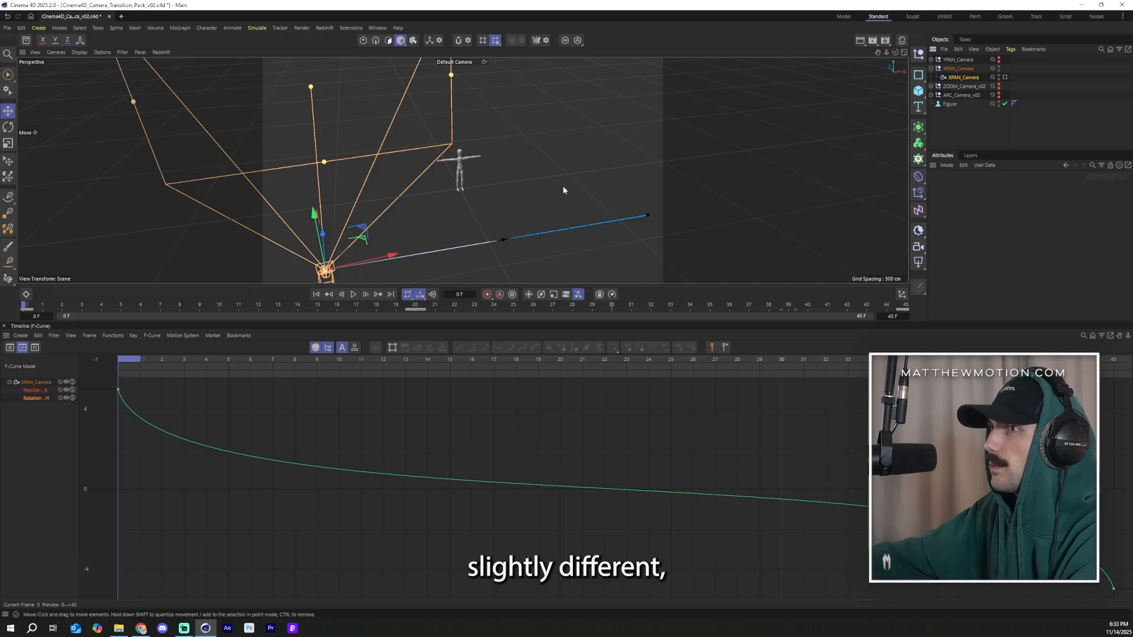
left_click_drag(563, 190, 485, 242, "alt")
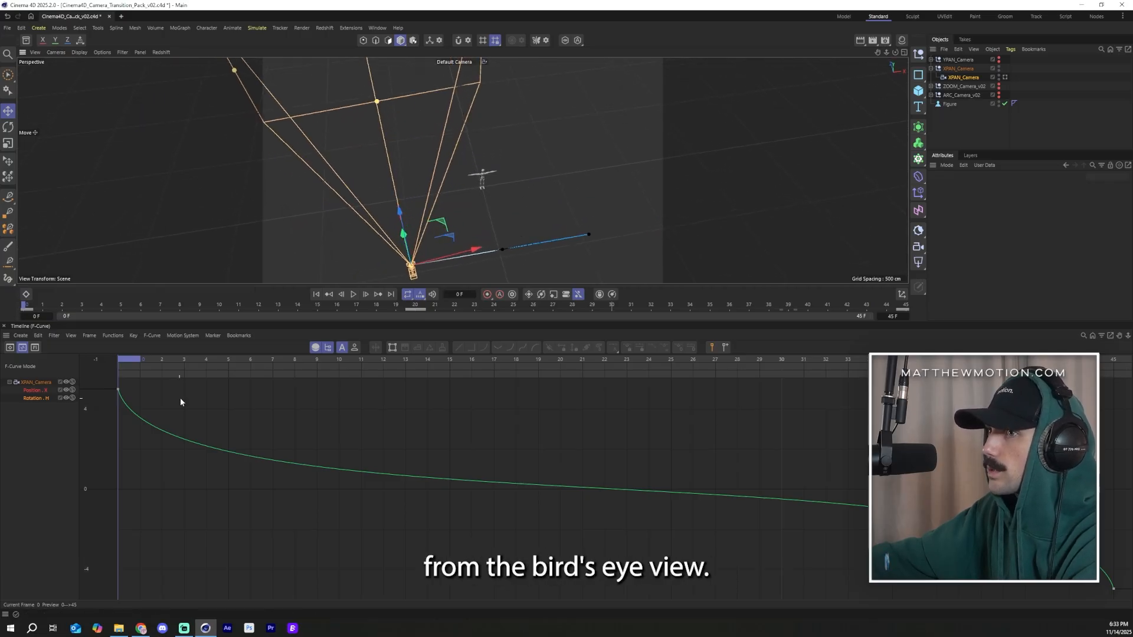
left_click_drag(119, 389, 153, 455)
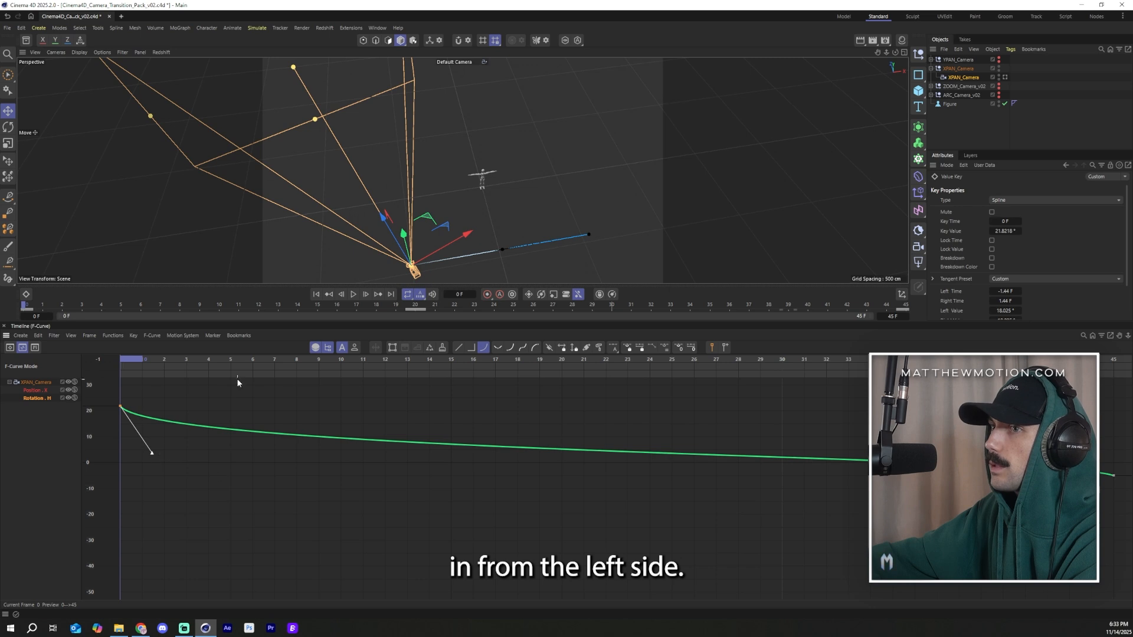
left_click_drag(171, 505, 172, 564)
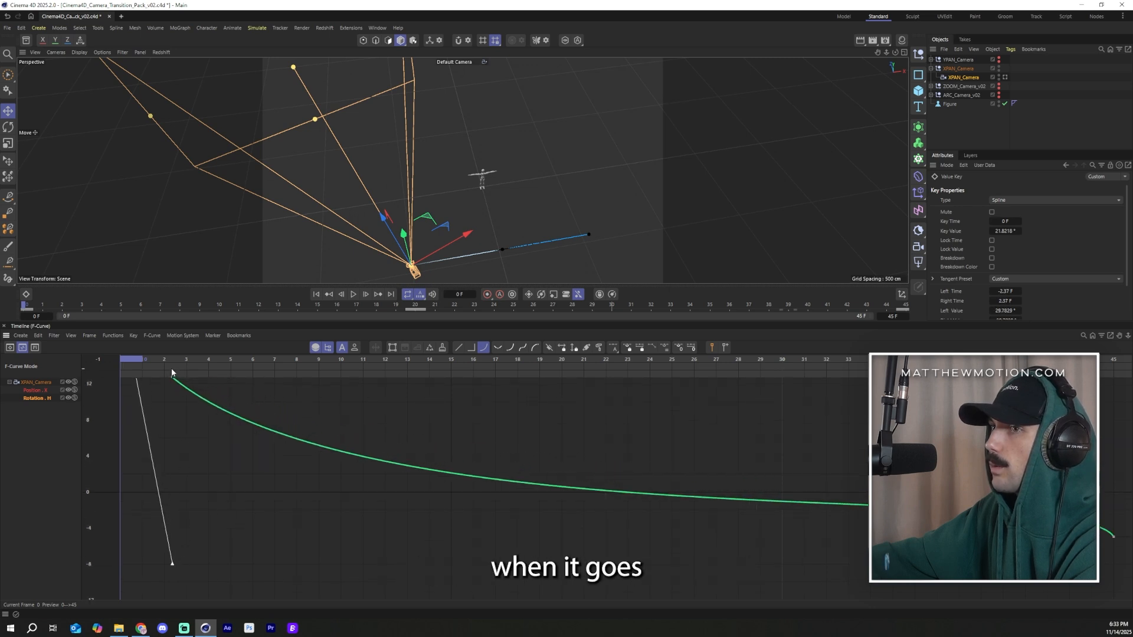
left_click_drag(172, 373, 467, 388)
scroll(560, 503, "up", 4)
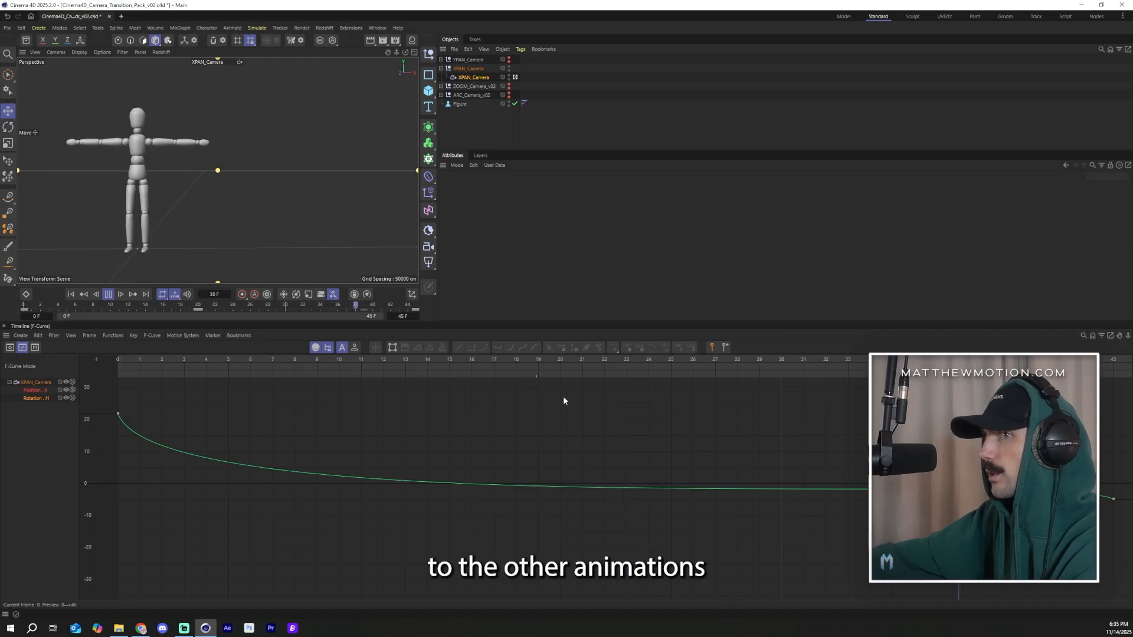
Step: Adjust the last bank rotation key's tangent to reshape the end of the curve
scroll(656, 488, "up", 4)
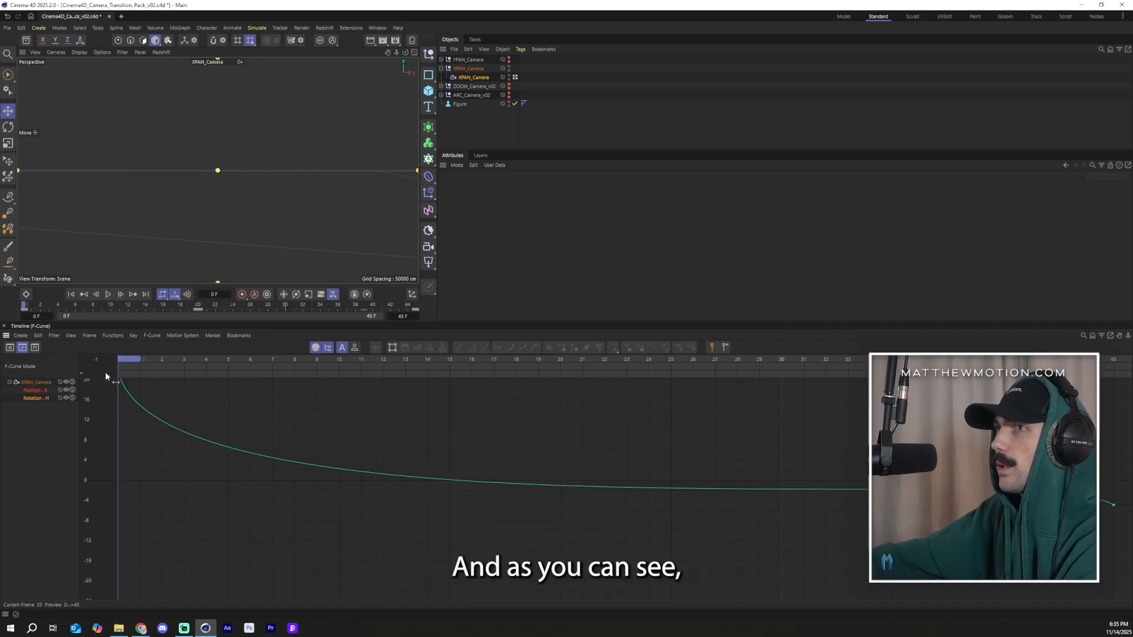
left_click_drag(105, 372, 848, 348)
left_click_drag(1115, 506, 1115, 560)
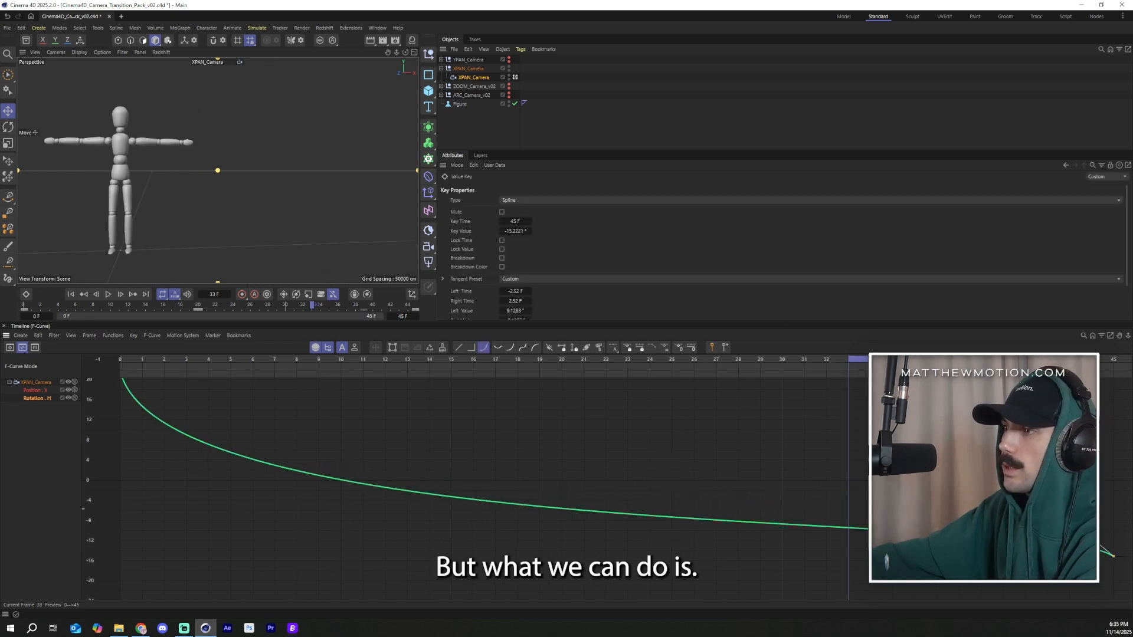
left_click_drag(1056, 508, 982, 427)
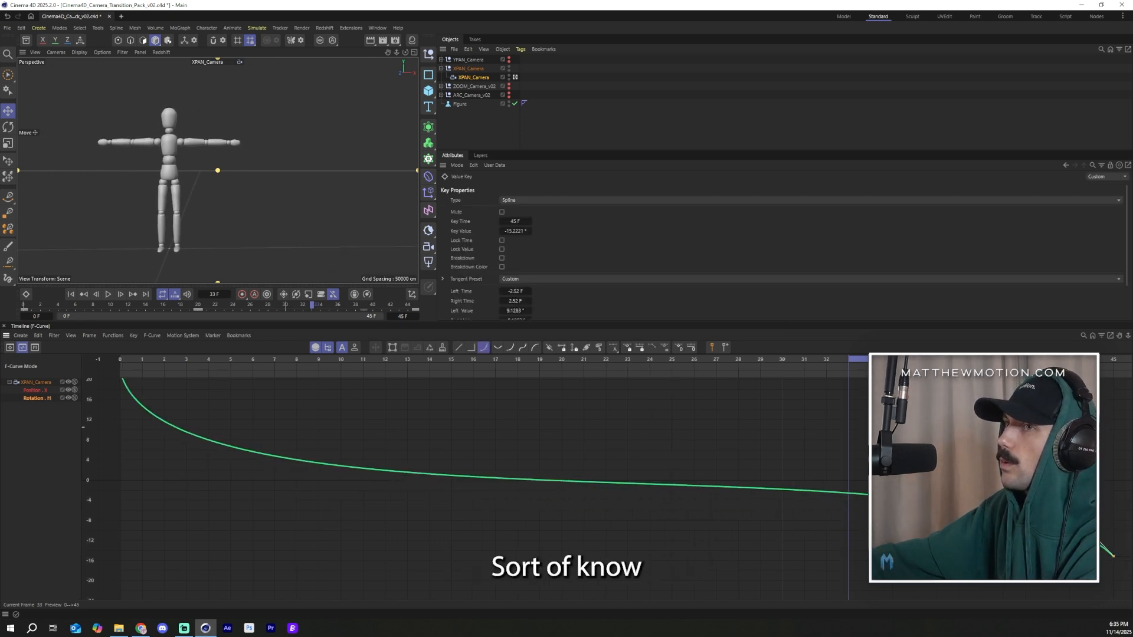
Step: Scrub through and play the XPAN camera animation to review the bank rotation
left_click_drag(852, 362, 112, 361)
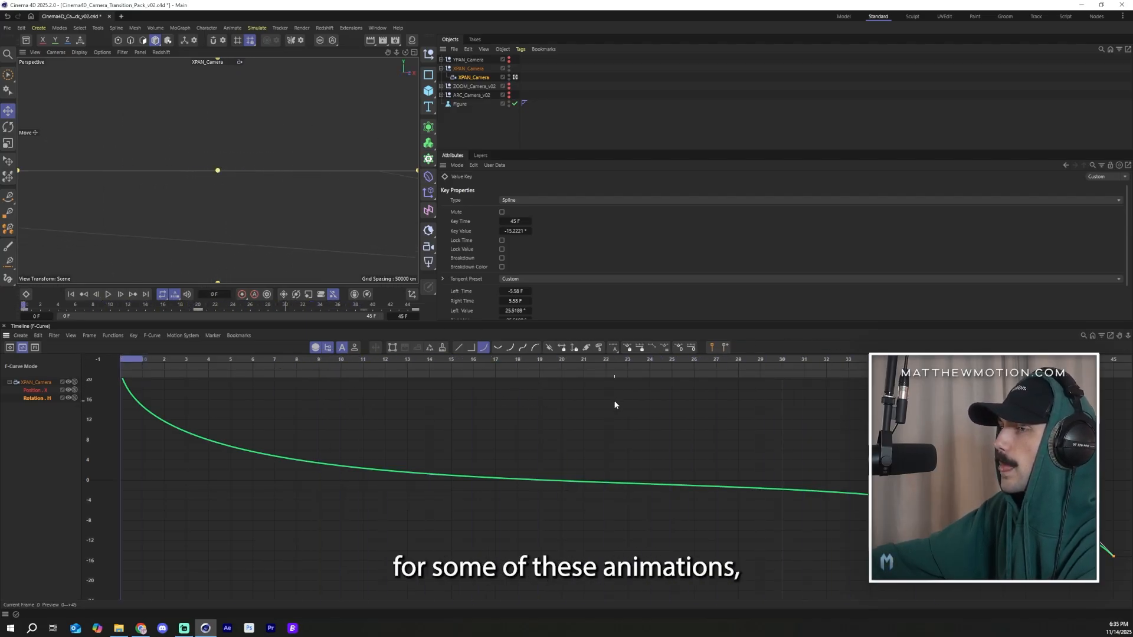
left_click_drag(595, 359, 642, 362)
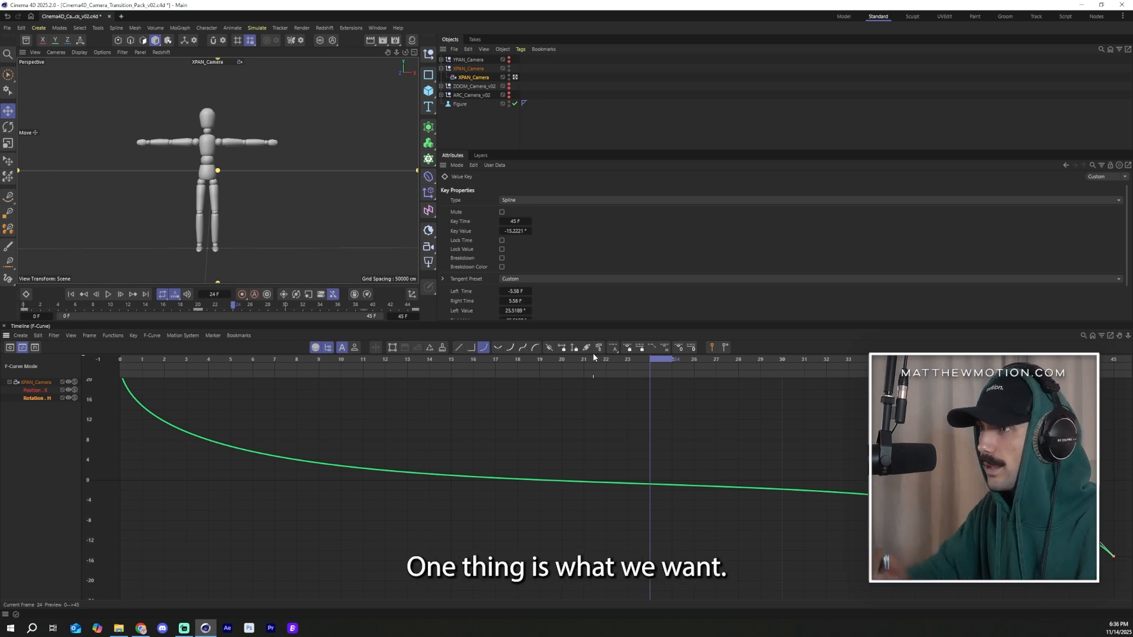
key("F8")
left_click(587, 122)
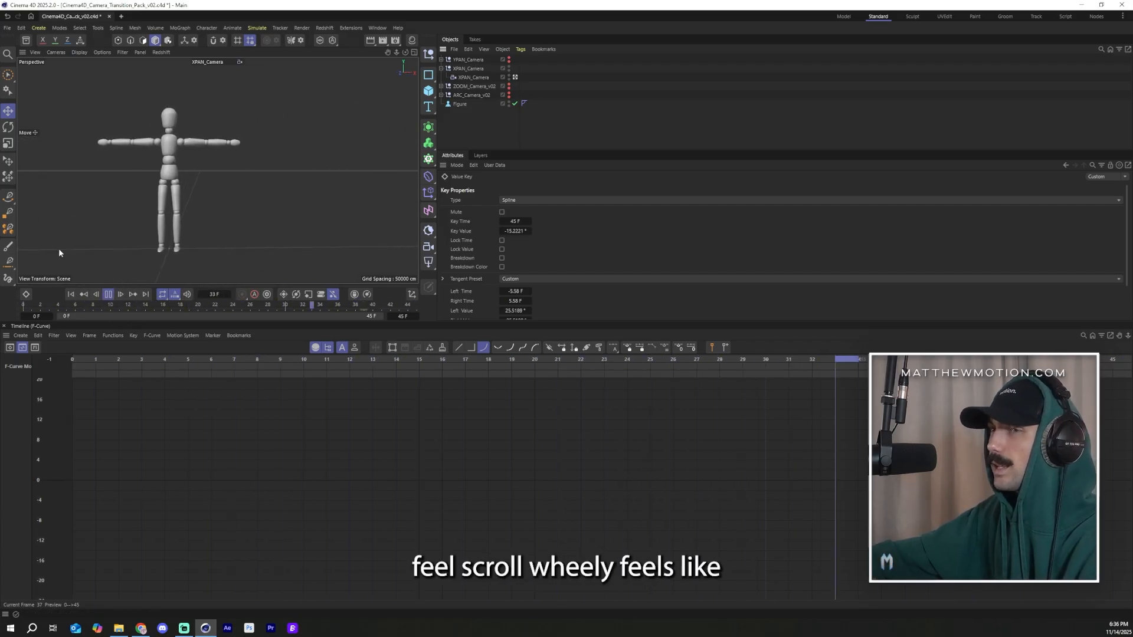
Step: Review the XPAN camera's bank rotation by playing it through its own view and inspecting its rotation curves
left_click(107, 295)
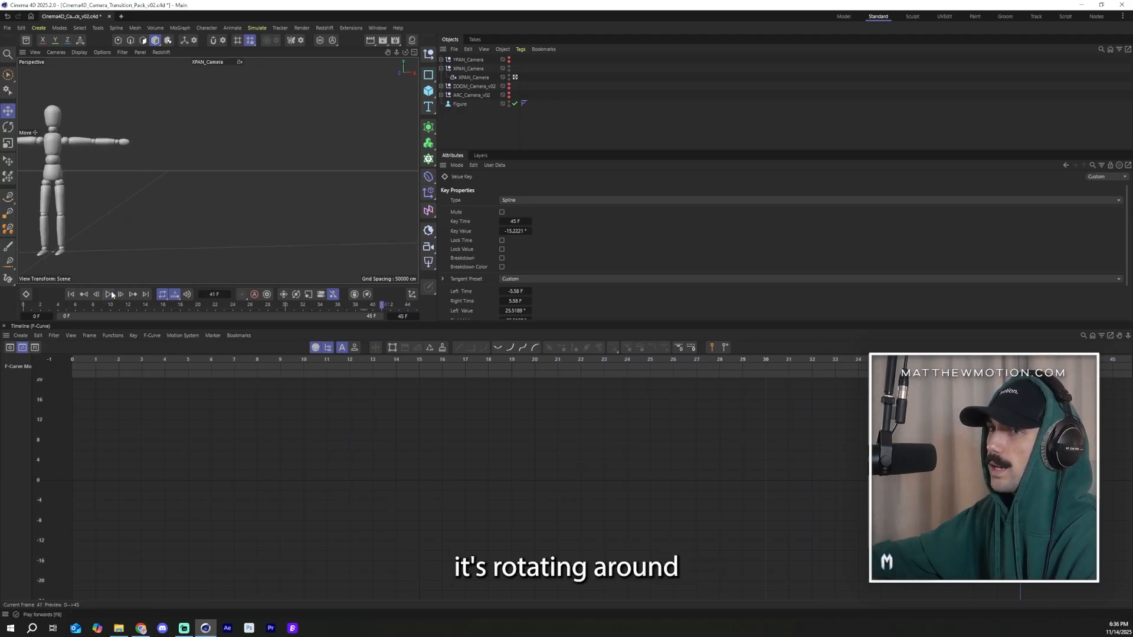
left_click_drag(381, 308, 0, 321)
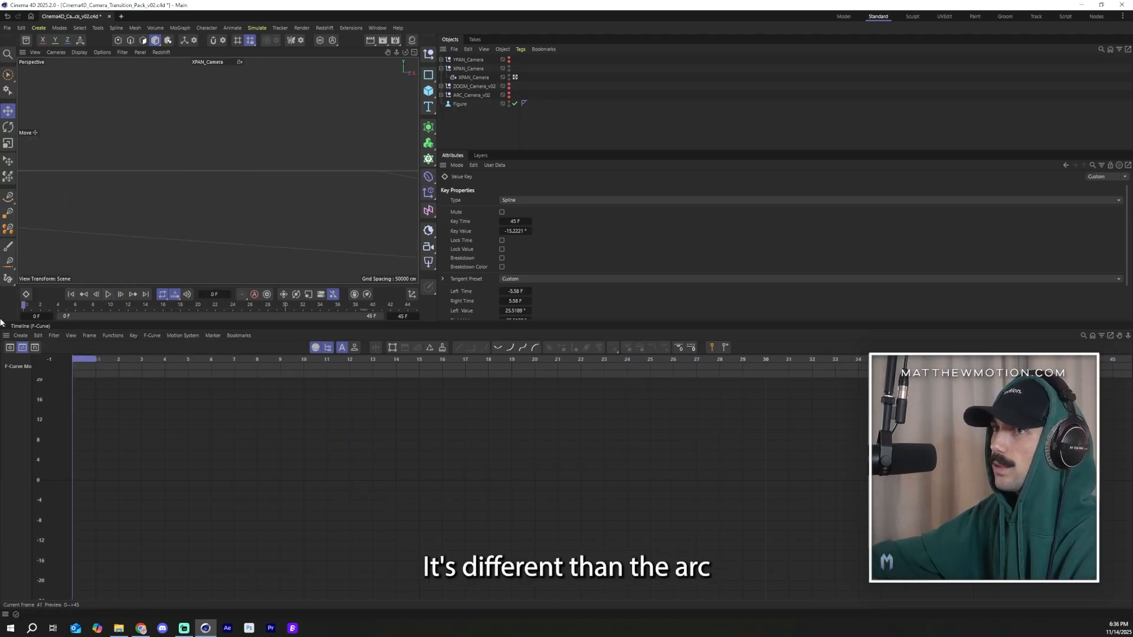
left_click(108, 294)
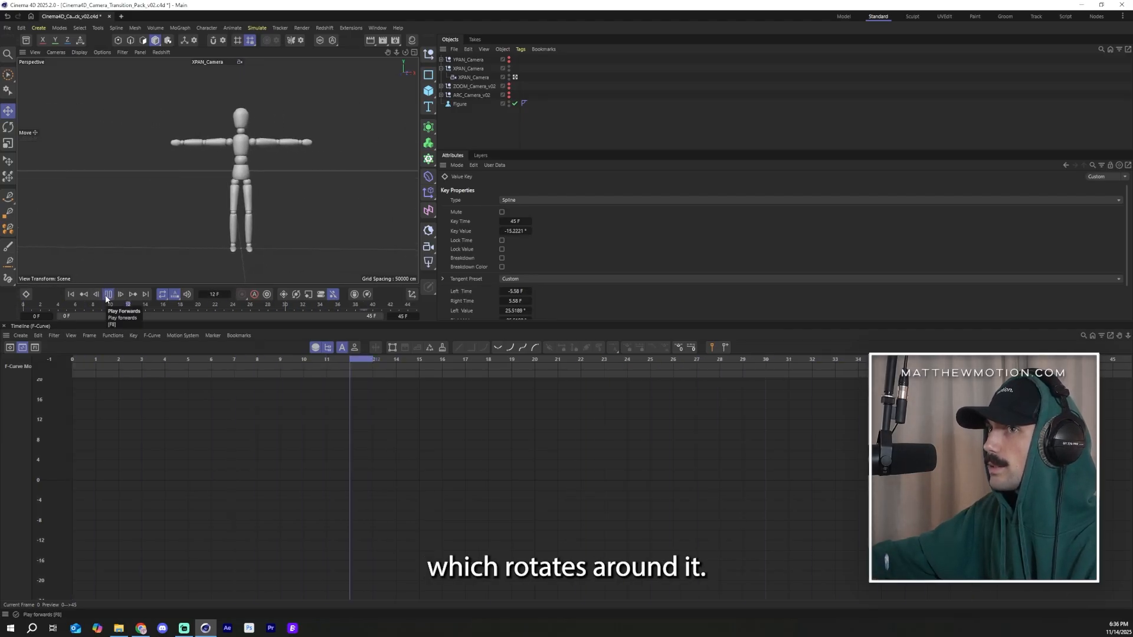
left_click(109, 294)
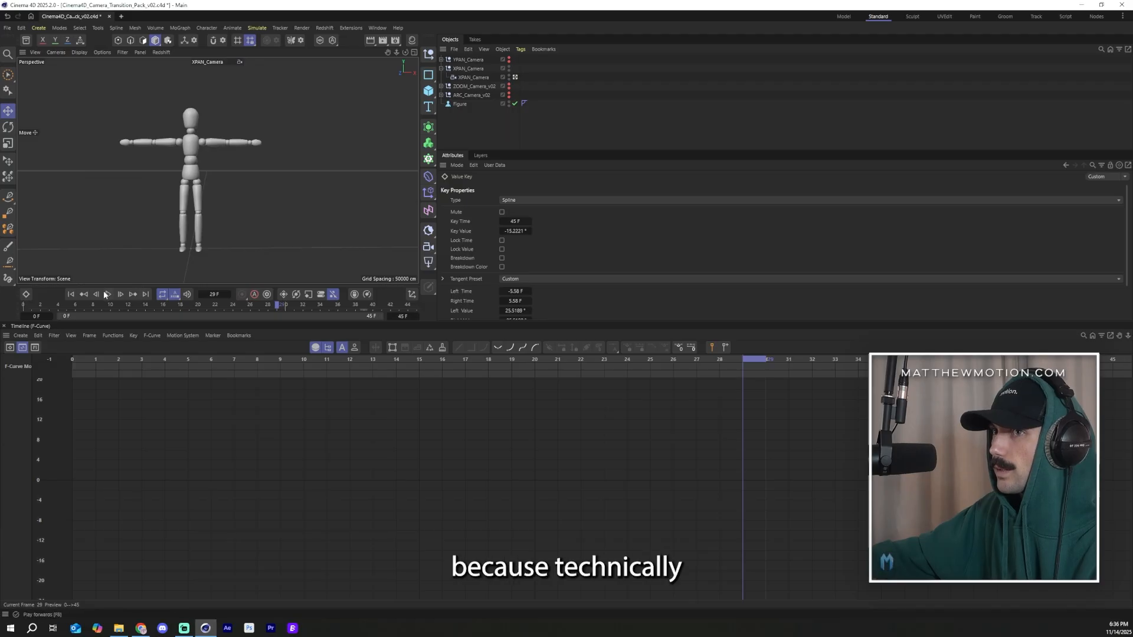
left_click(515, 77)
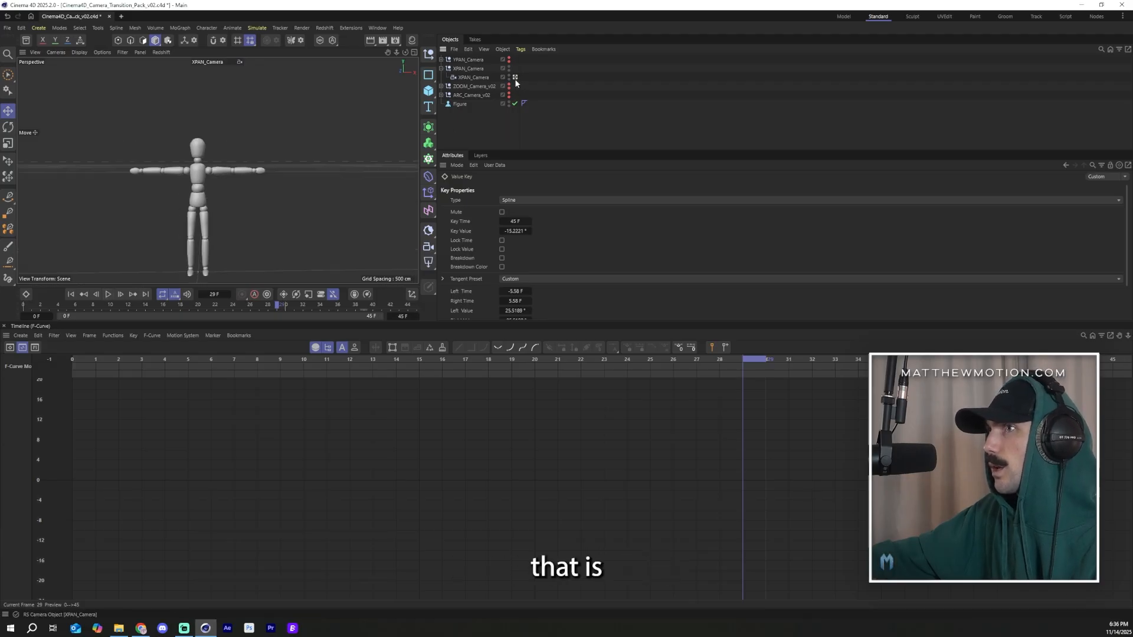
left_click(466, 78)
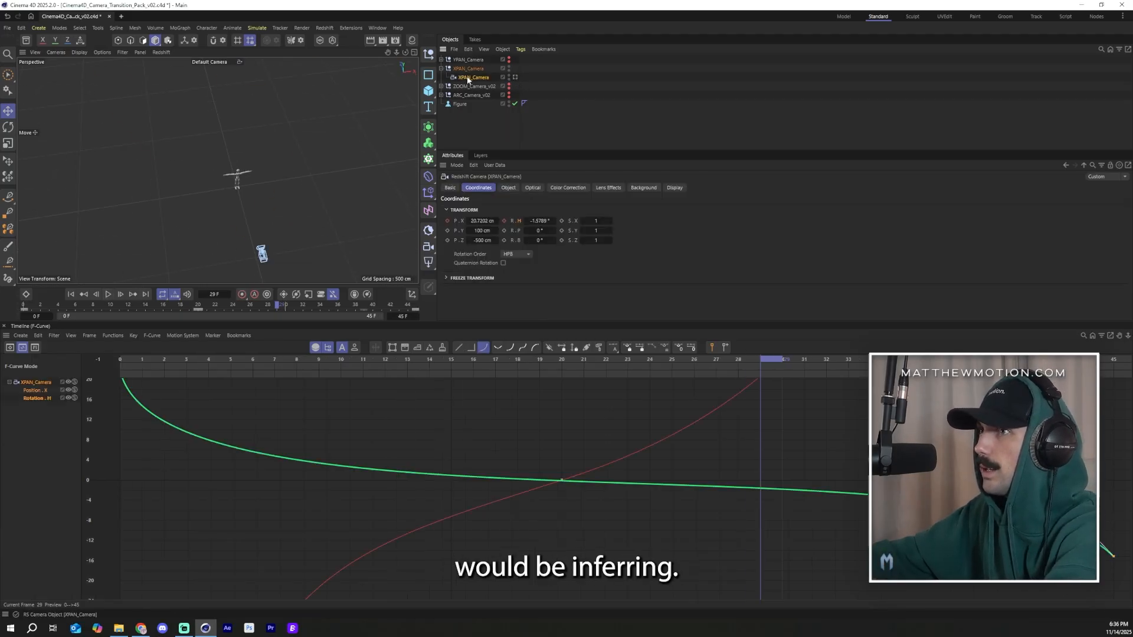
left_click_drag(259, 306, 416, 306)
left_click_drag(855, 383, 840, 424)
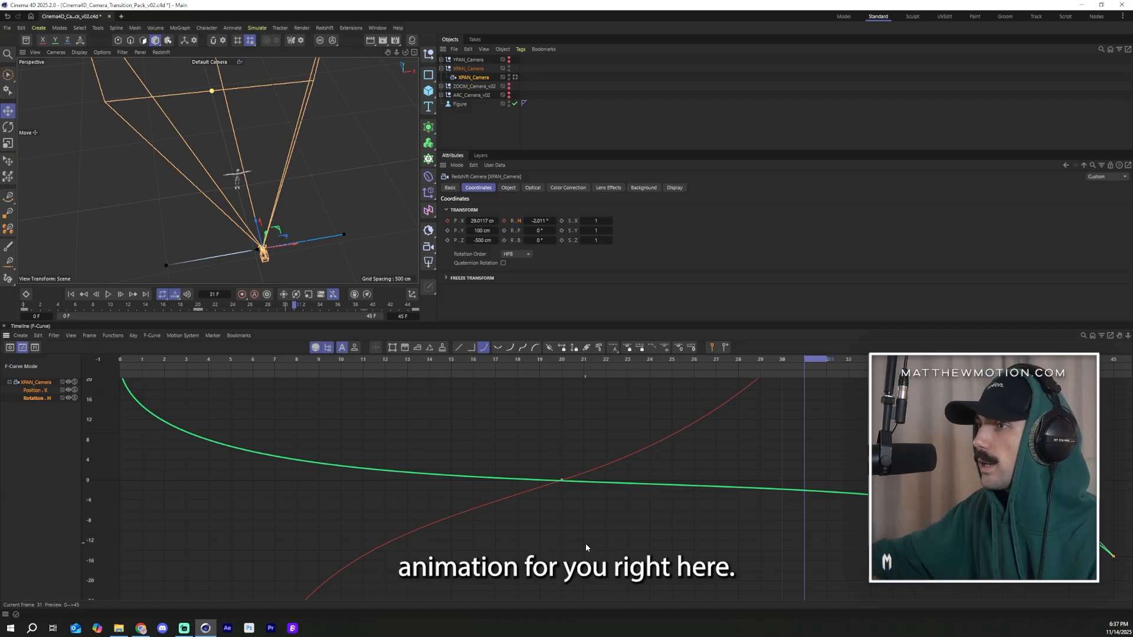
left_click(544, 483)
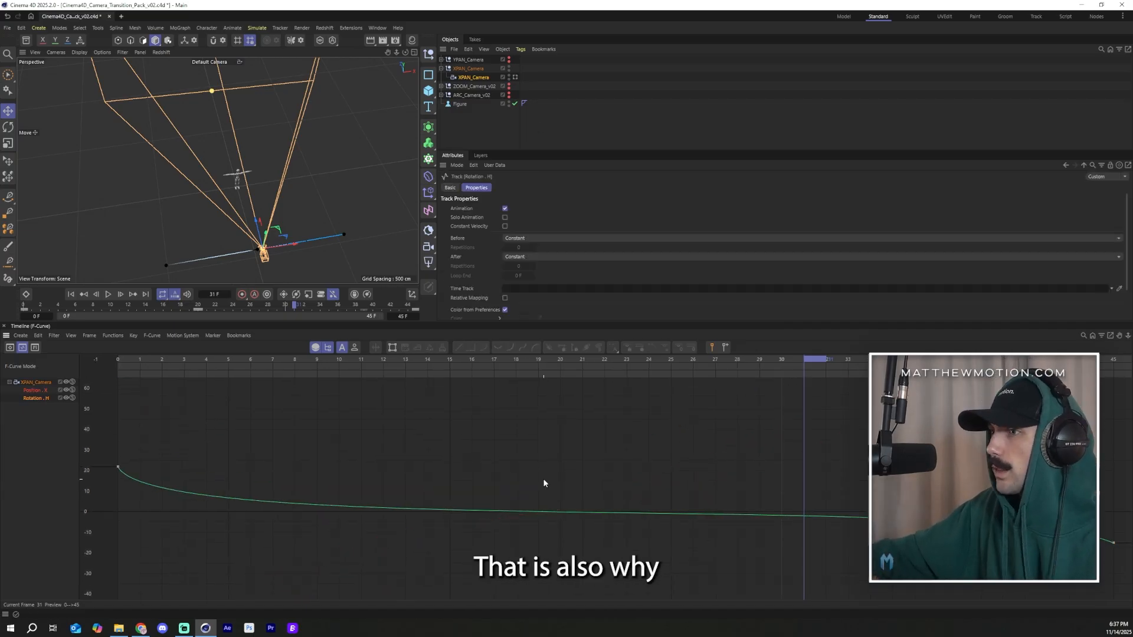
scroll(573, 513, "up", 7)
scroll(561, 508, "up", 3)
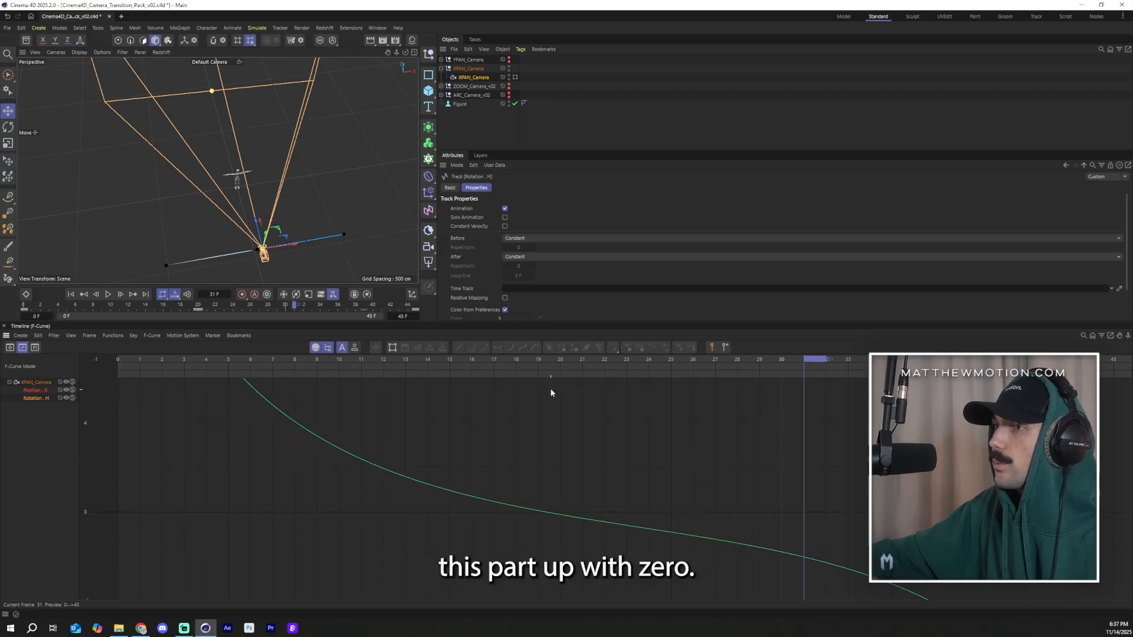
left_click_drag(561, 360, 708, 398)
left_click(514, 77)
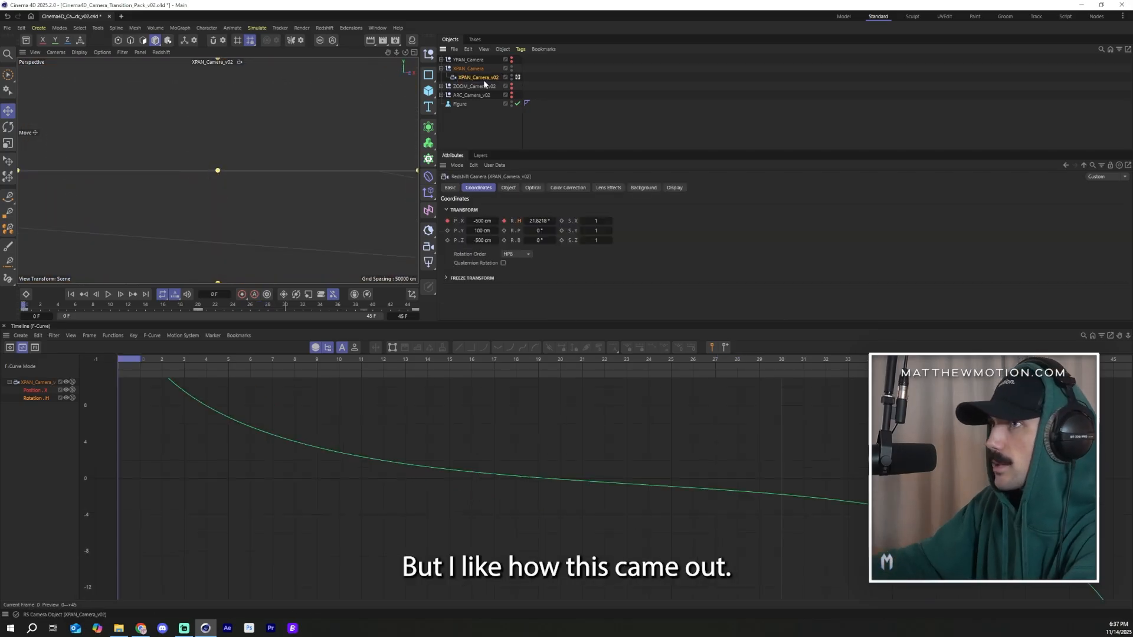
Step: Rename the XPAN camera as XPAN_Camera_v02
double_click(477, 70)
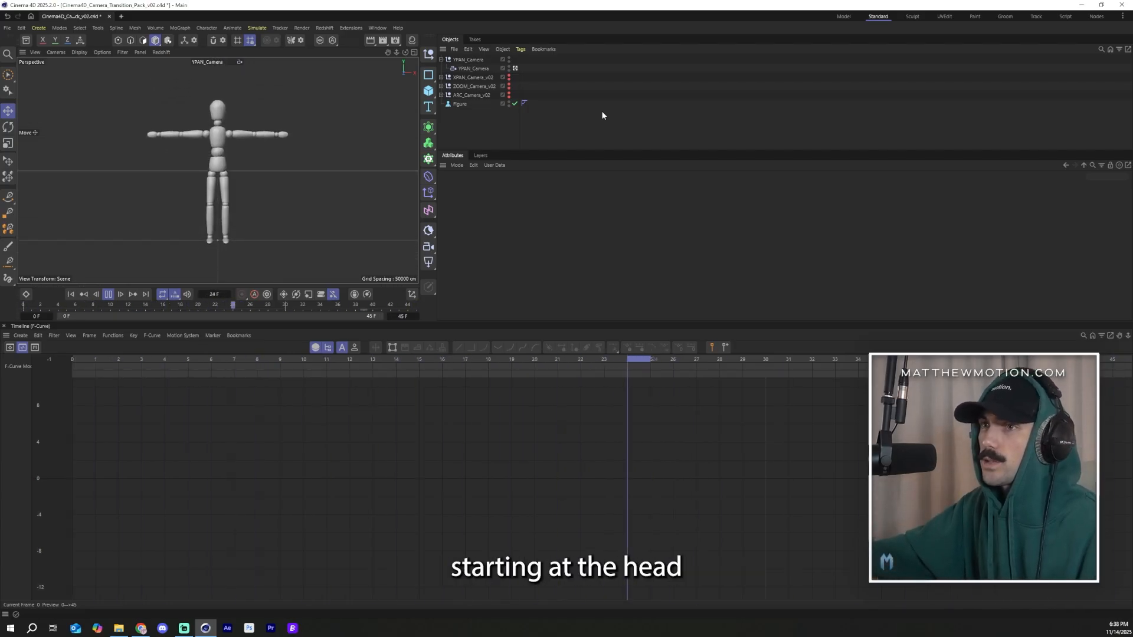
left_click(111, 298)
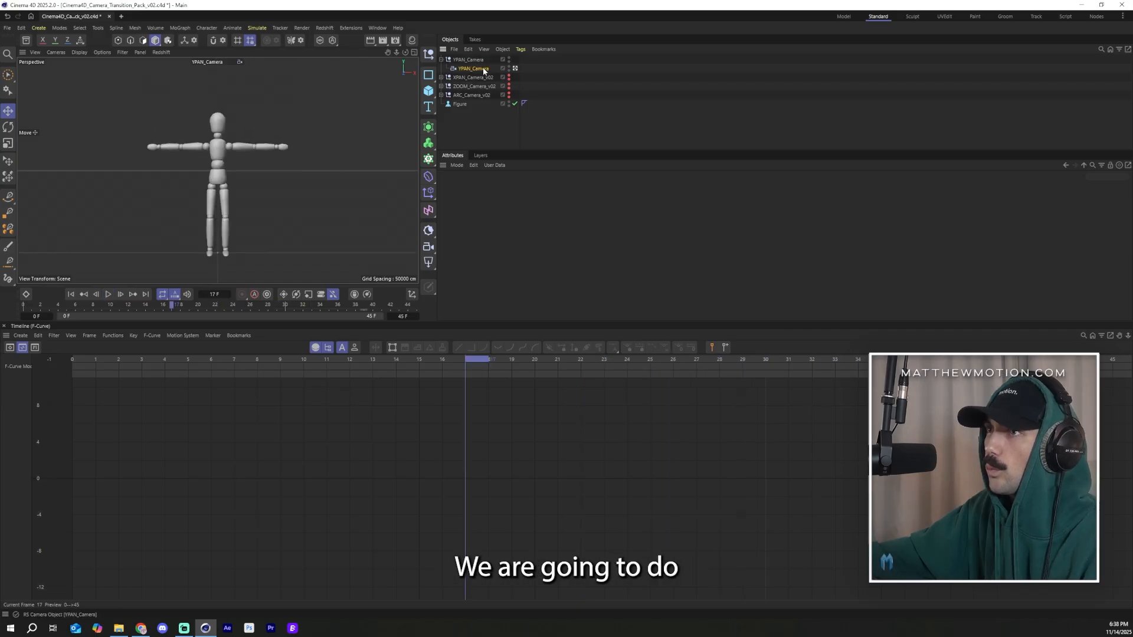
Step: Select the YPAN camera and, at frame 0, keyframe its pitch rotation at 15°, framing the rotation curve
left_click(481, 69)
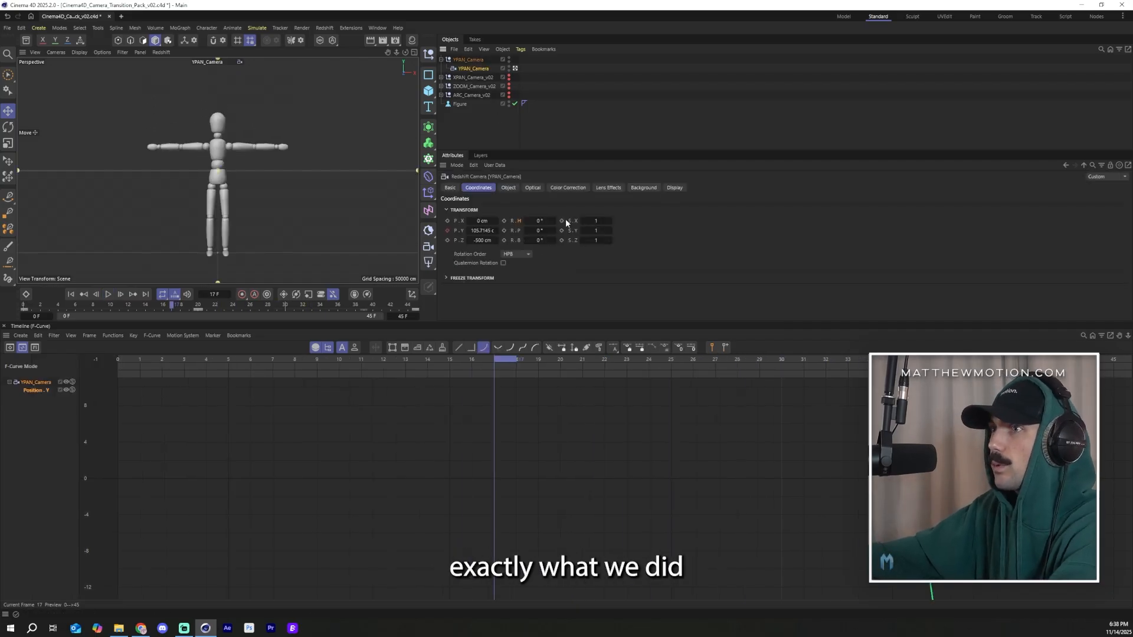
mouse_move(542, 222)
left_mouse_down()
mouse_move(552, 231)
mouse_move(537, 231)
left_mouse_up()
left_click_drag(172, 305, 24, 306)
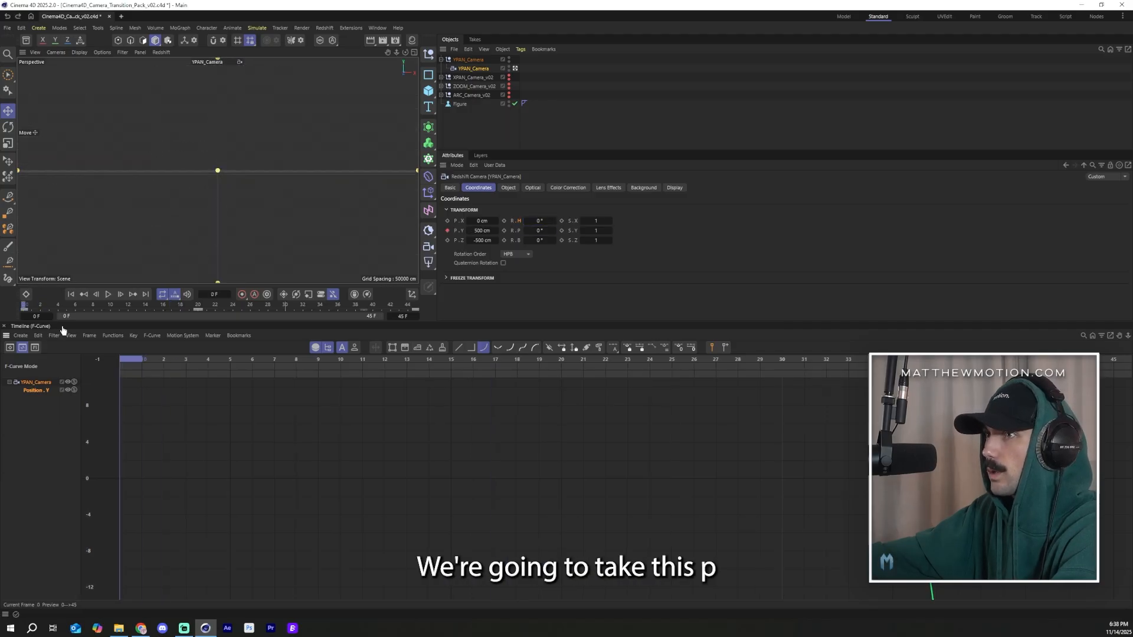
left_click(503, 231)
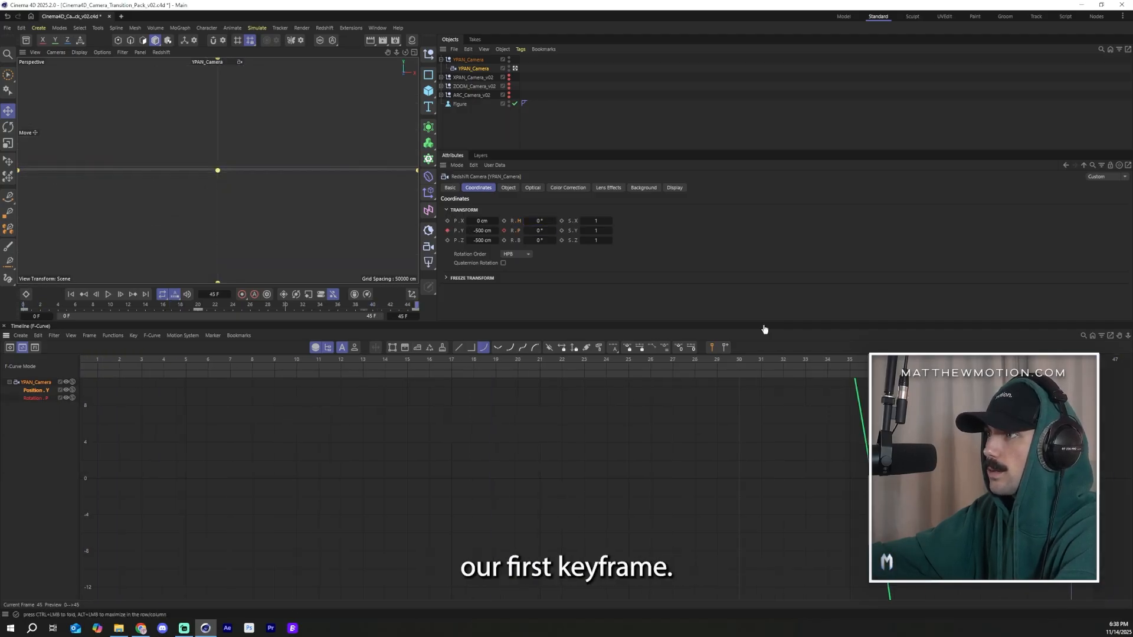
left_click(504, 231)
left_click_drag(348, 362, 415, 362)
left_click_drag(538, 230, 555, 230)
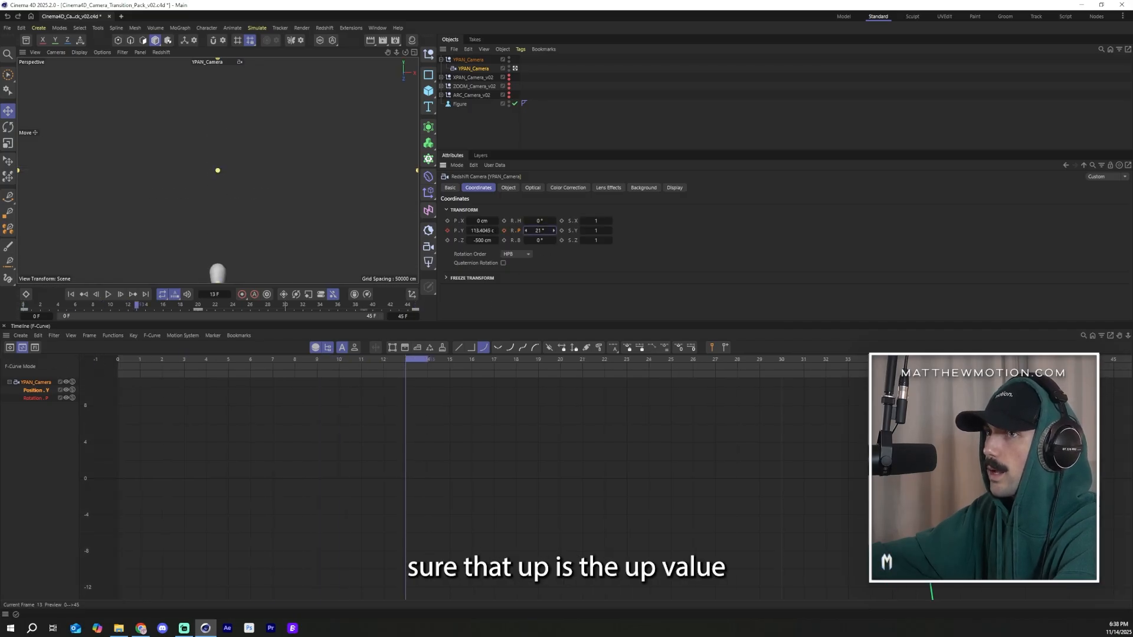
key("ctrl+z")
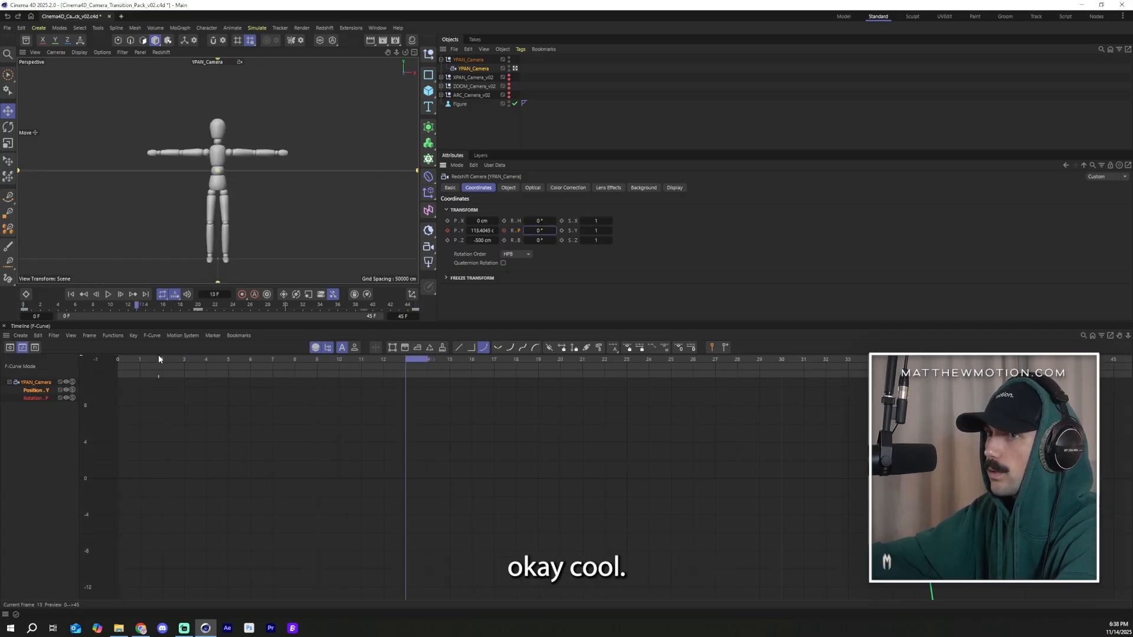
left_click_drag(159, 357, 37, 366)
left_click_drag(543, 232, 553, 232)
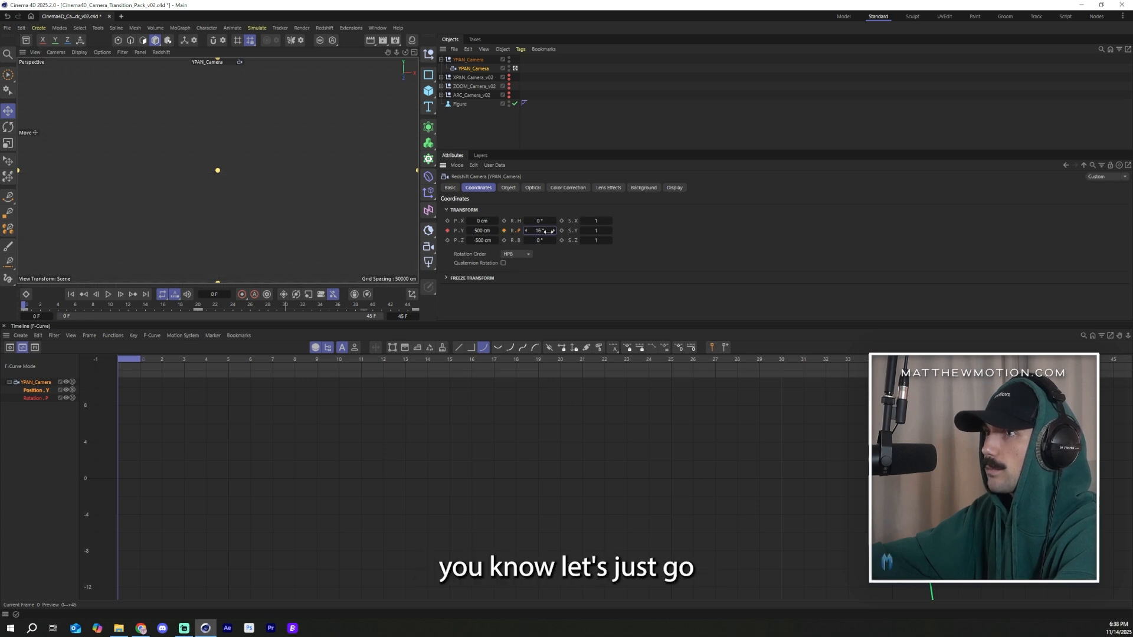
left_click_drag(522, 229, 520, 230)
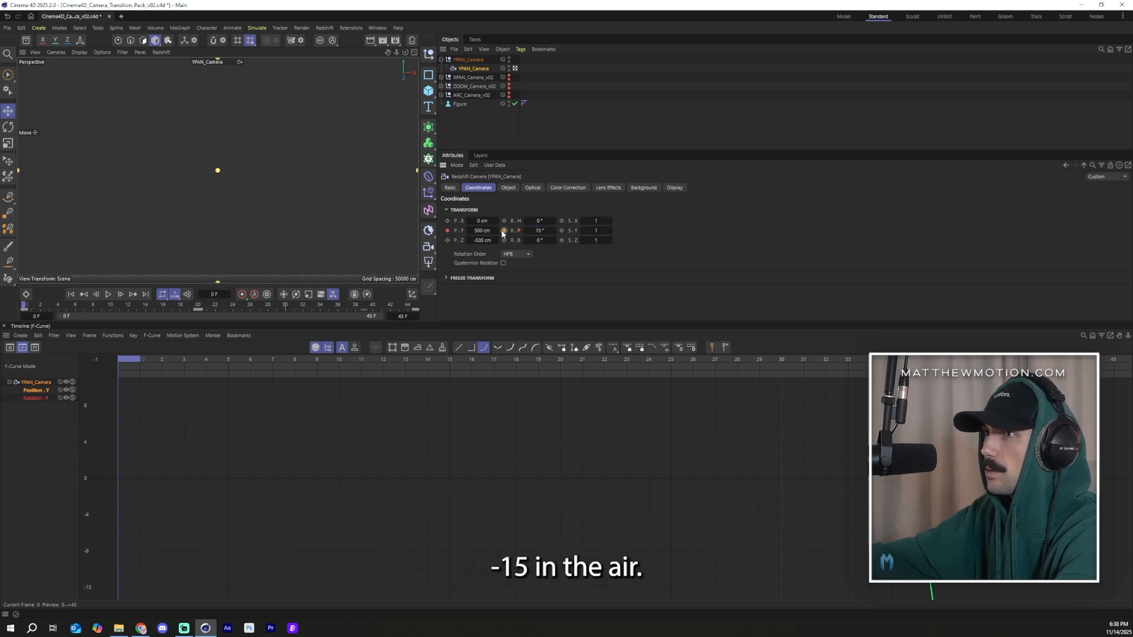
left_click(36, 398)
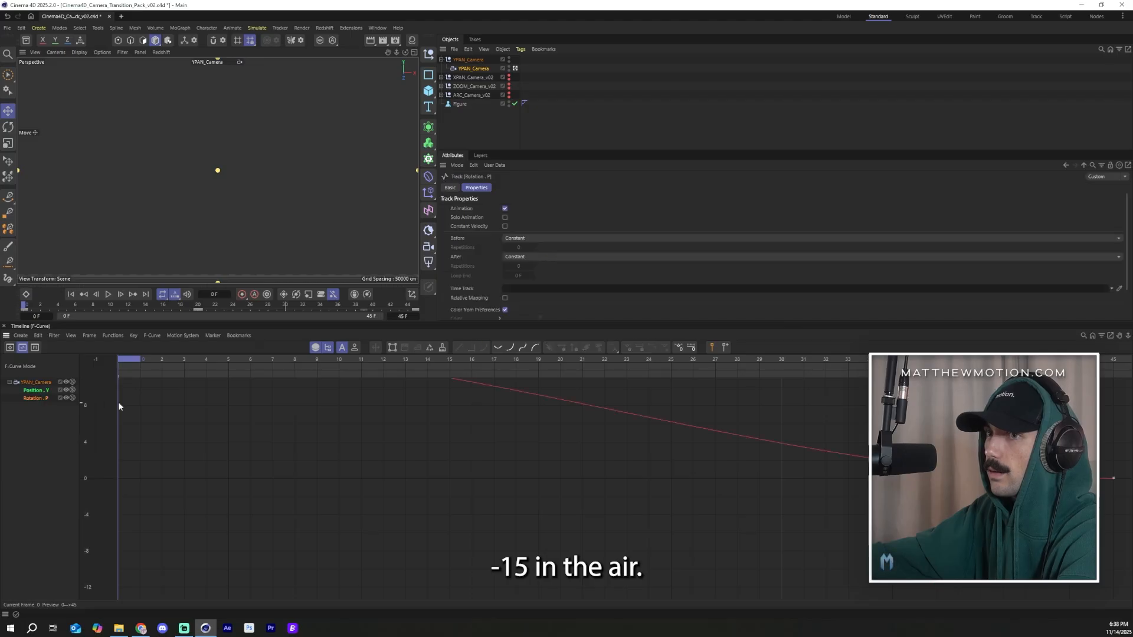
key("h")
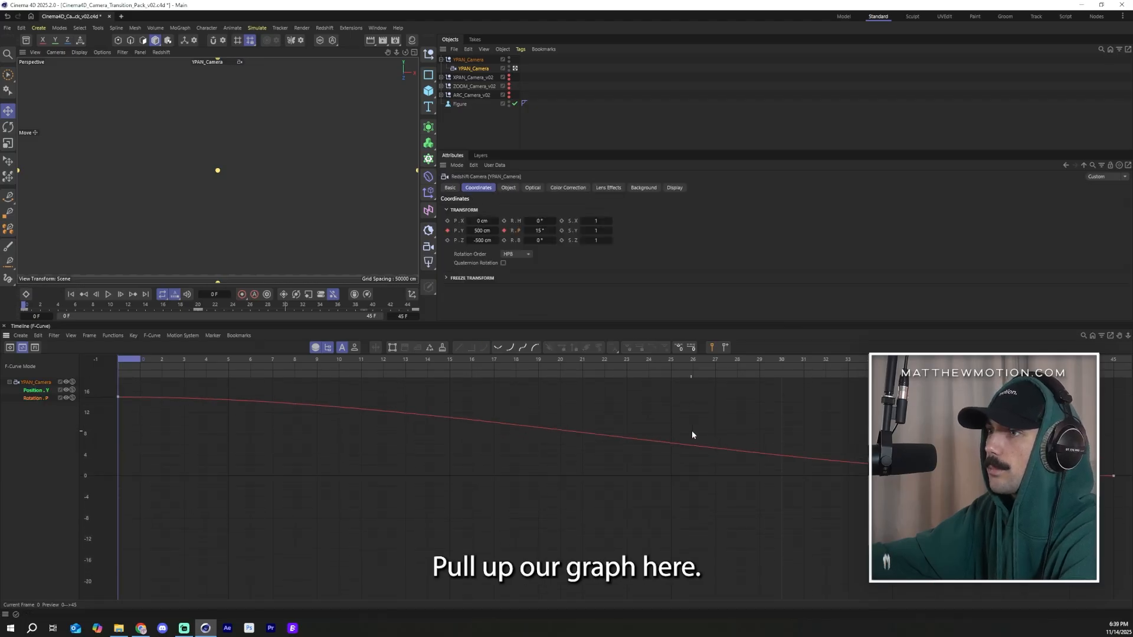
Step: At frame 45, keyframe the YPAN camera's pitch rotation at -15° and frame the curve
left_click(1113, 359)
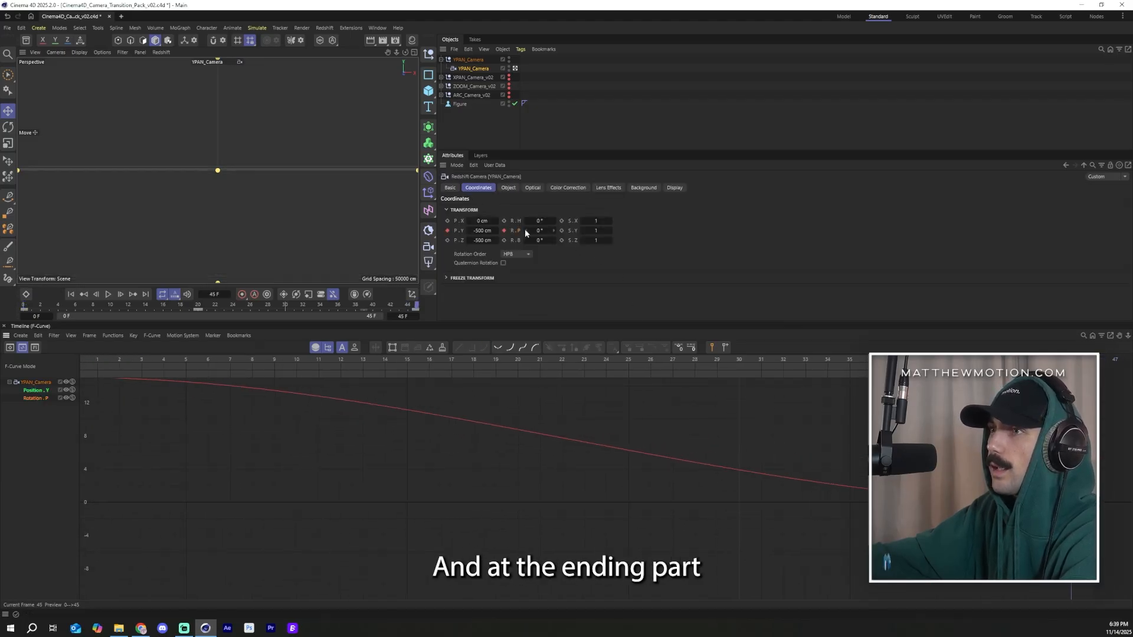
type("-15")
key("Return")
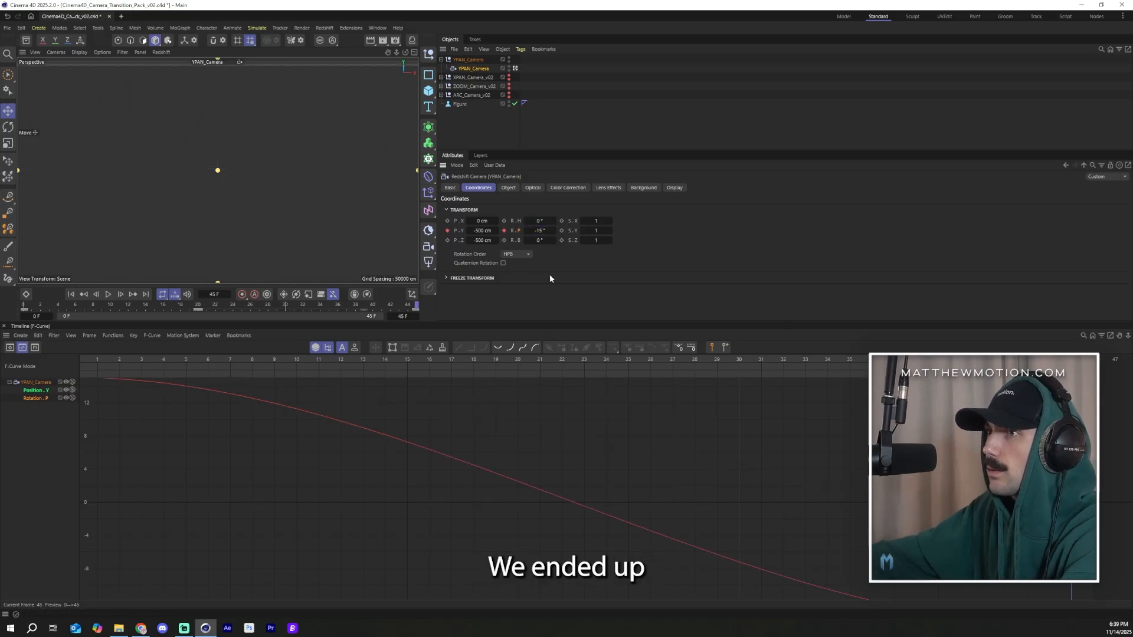
key("h")
left_click(518, 498)
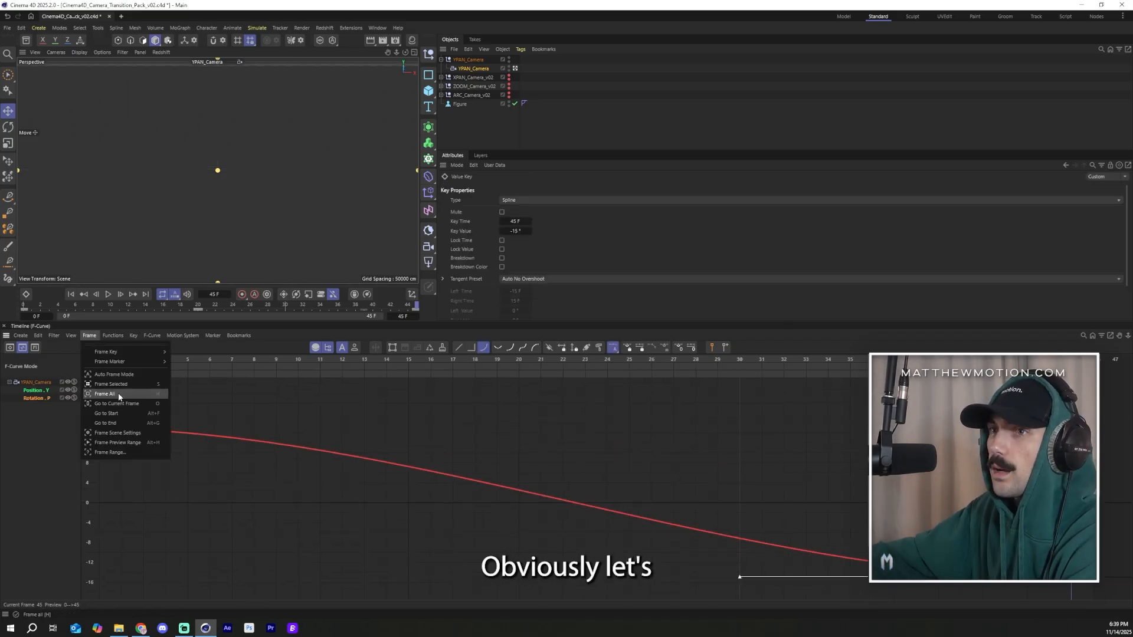
Step: Select both pitch rotation keys and pull the first key's tangent steeply downward to sharpen the start
left_click(118, 393)
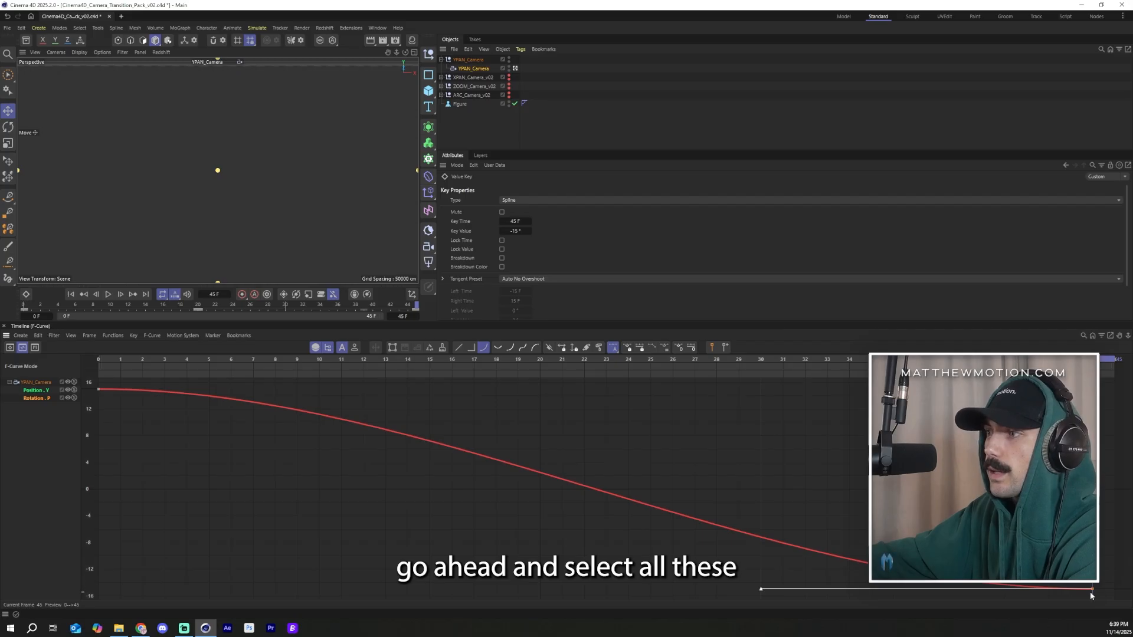
left_click_drag(1091, 596, 86, 380)
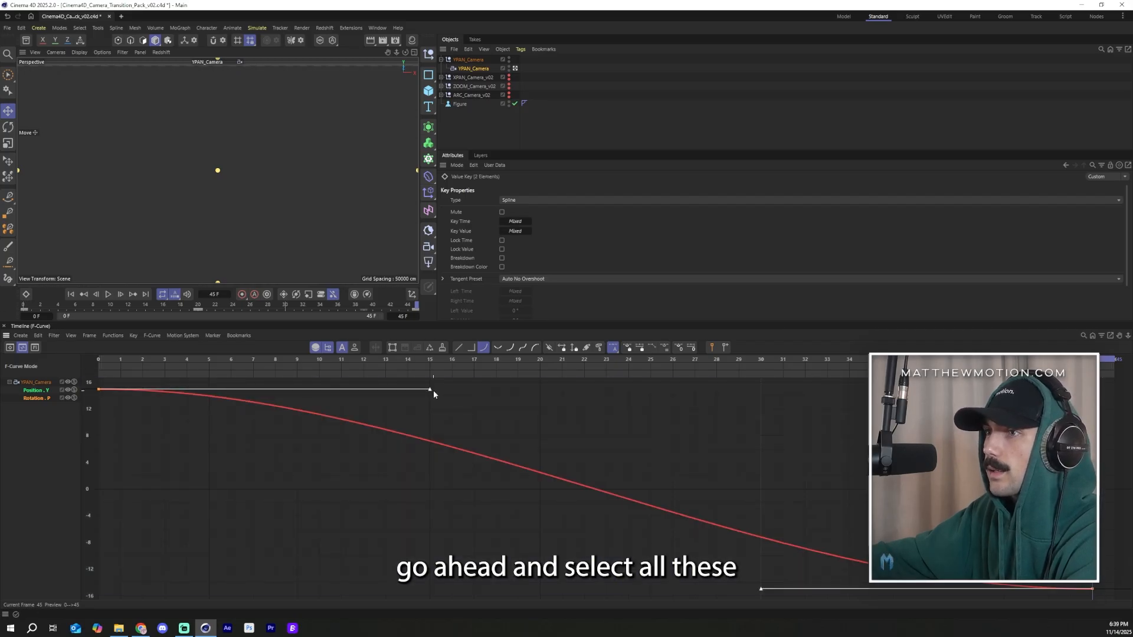
left_click_drag(430, 392, 140, 569)
Step: Shorten the first key's tangent handle to refine the pitch curve's starting ramp
scroll(526, 502, "up", 5)
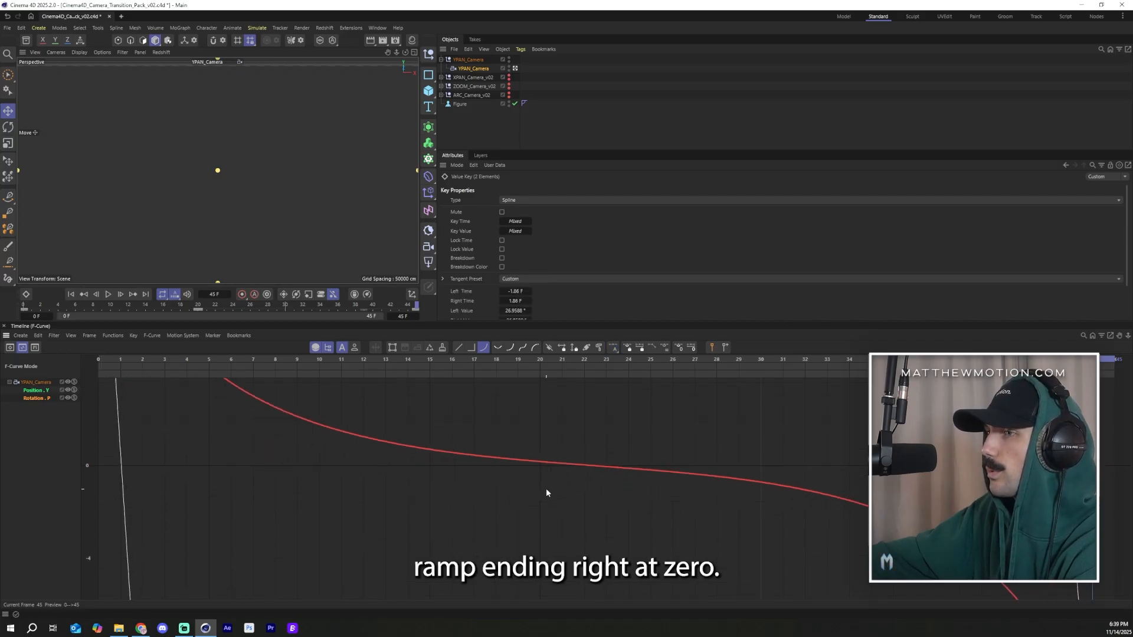
scroll(253, 486, "down", 6)
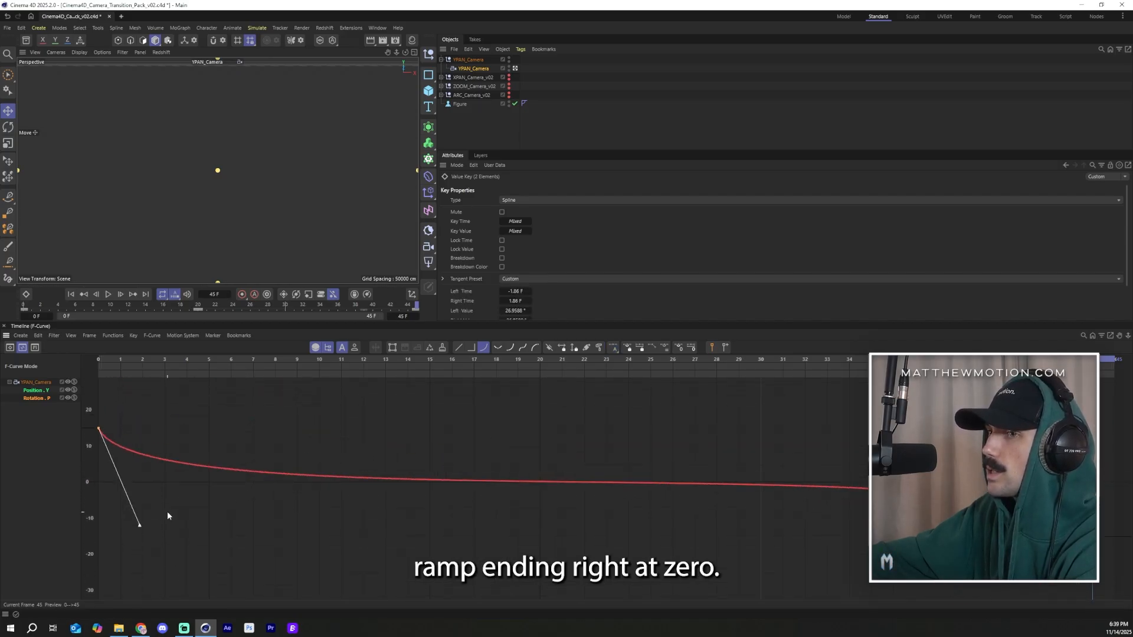
left_click_drag(135, 531, 112, 540)
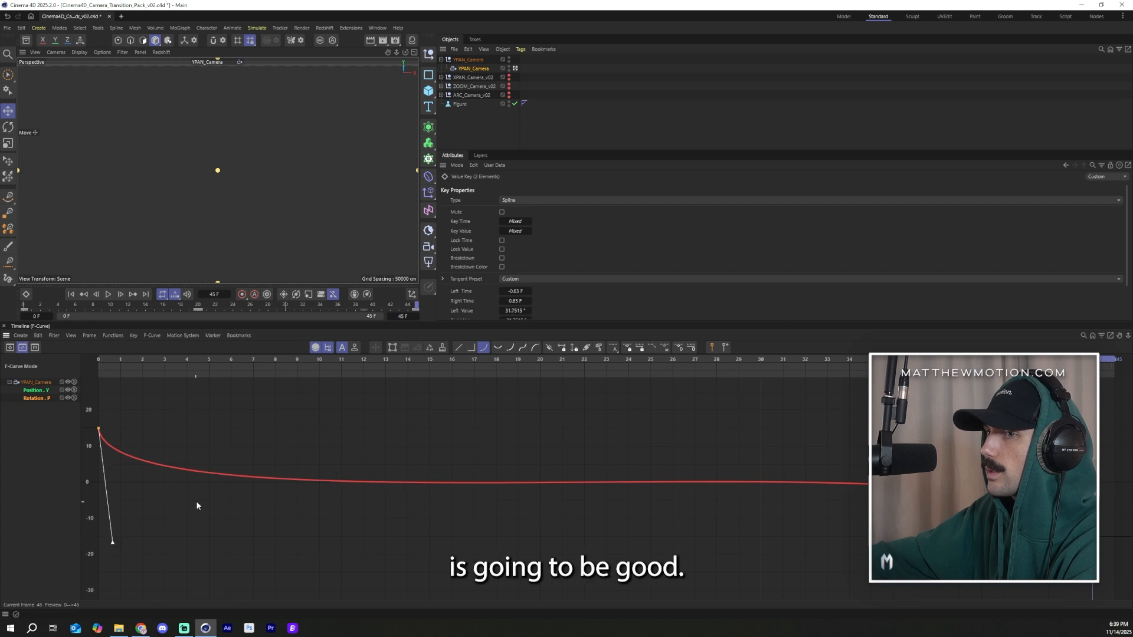
scroll(521, 466, "up", 6)
scroll(145, 501, "down", 6)
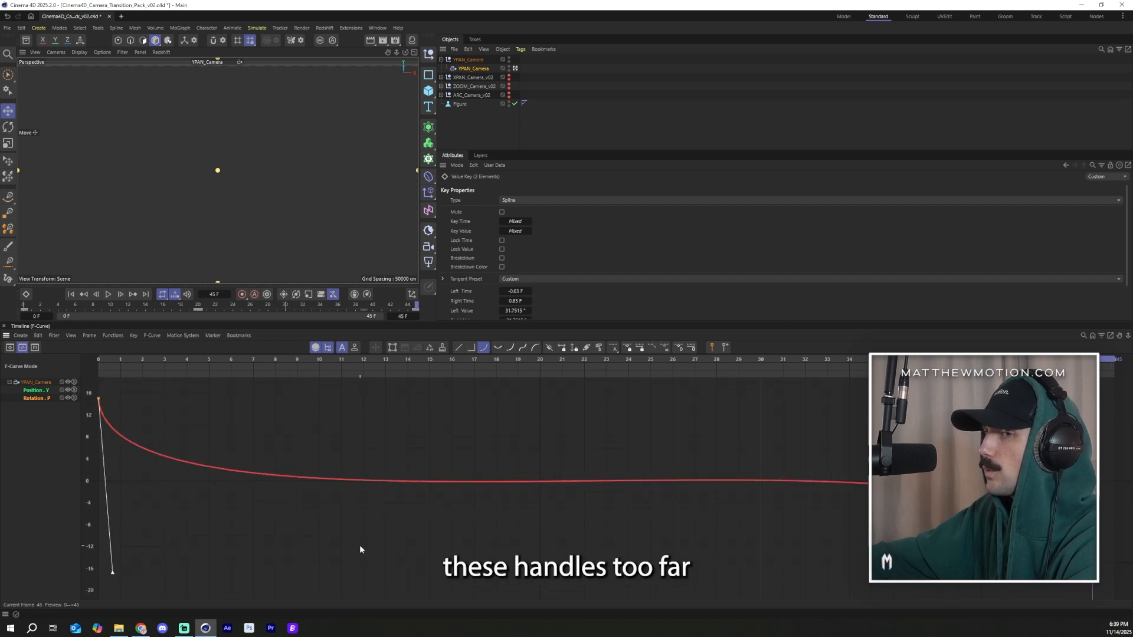
scroll(568, 442, "up", 6)
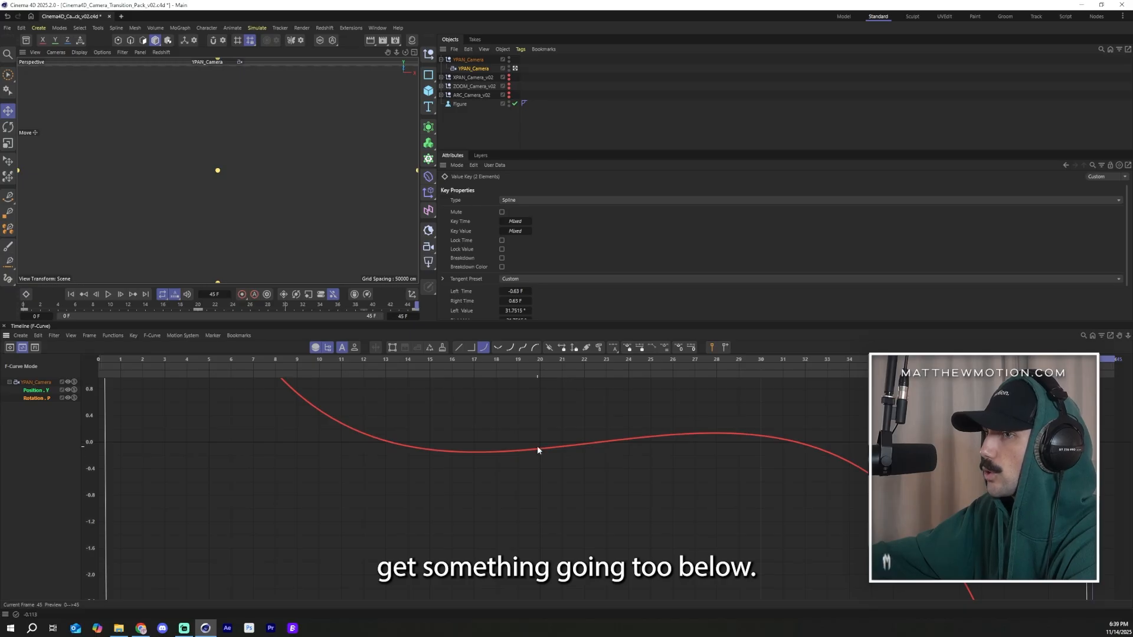
scroll(603, 436, "down", 8)
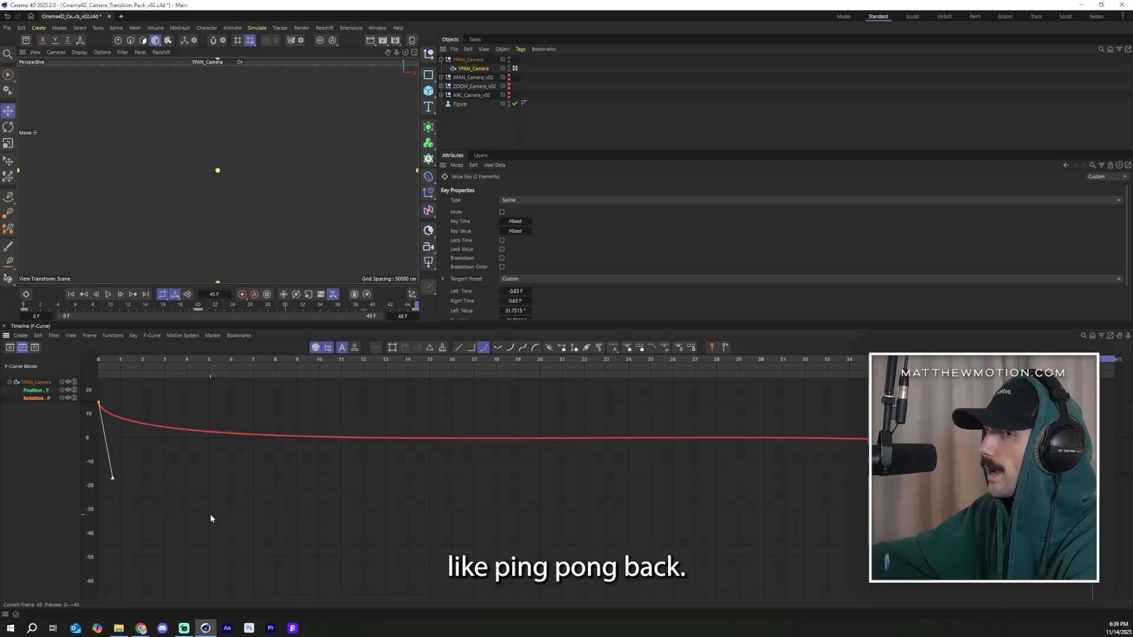
scroll(92, 478, "up", 4)
left_click_drag(111, 482, 108, 458)
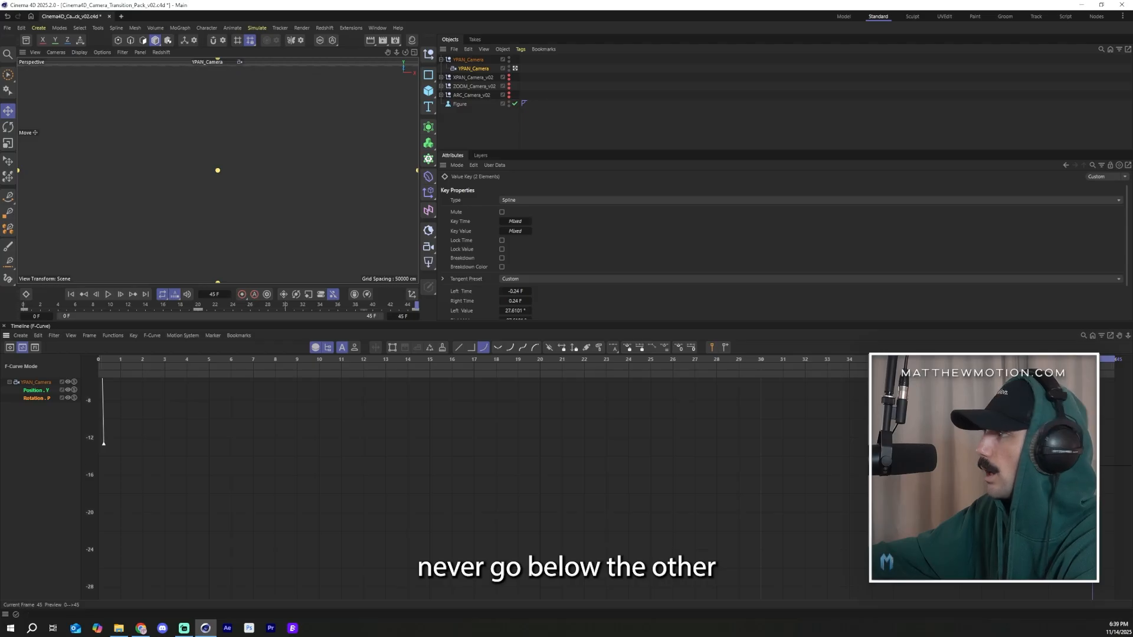
scroll(333, 493, "down", 4)
scroll(101, 434, "up", 1)
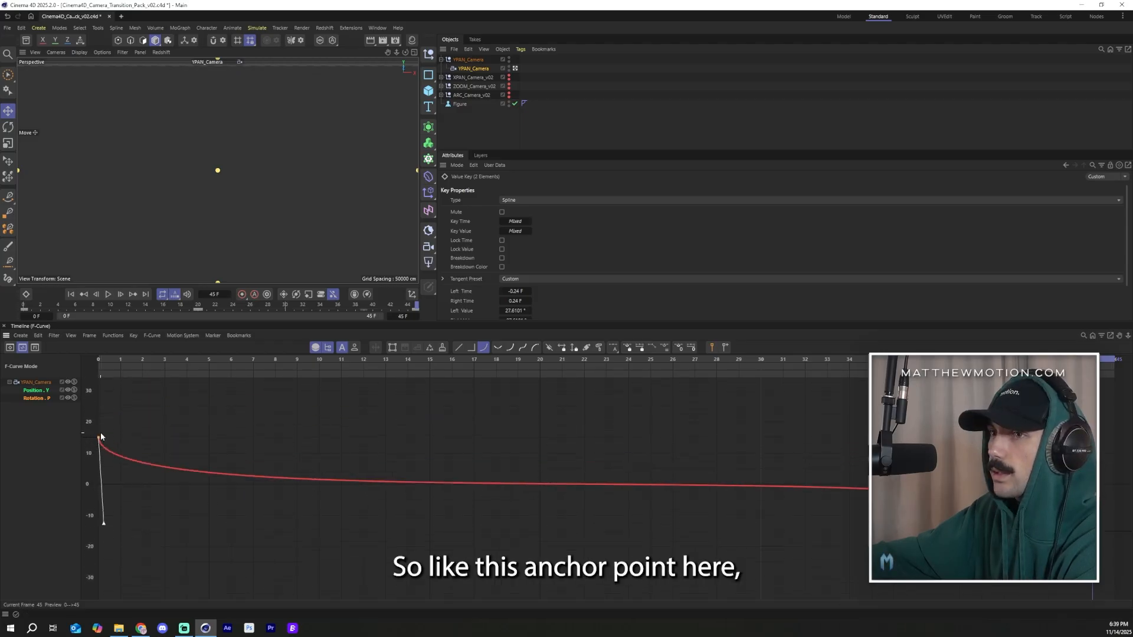
scroll(102, 436, "up", 2)
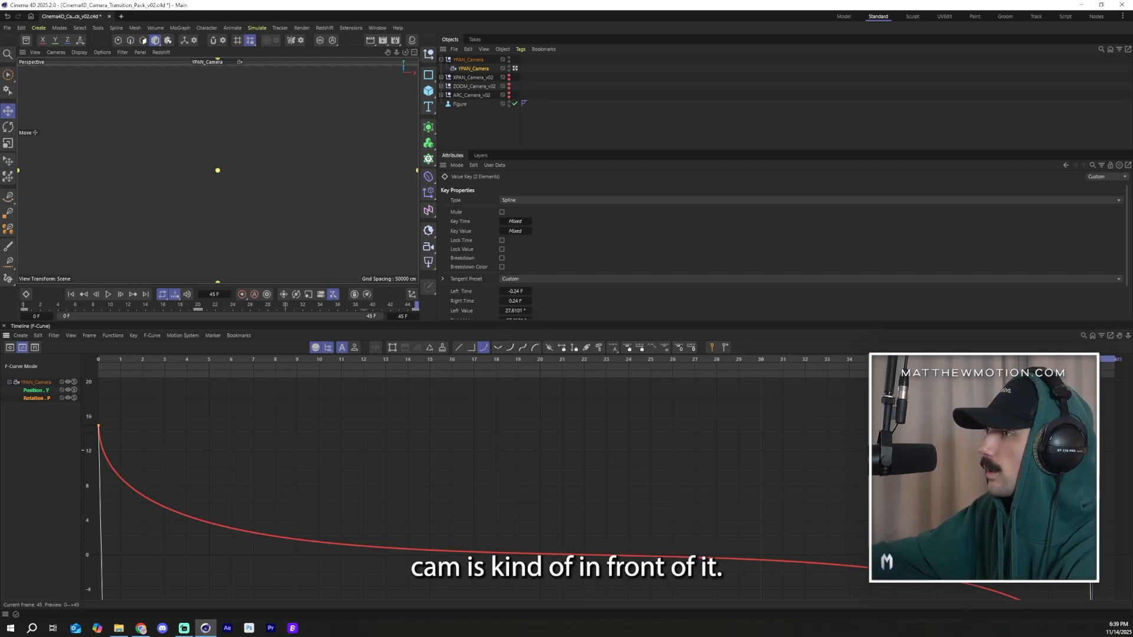
Step: Try pulling the first pitch key's tangent handle, then undo the change
left_click_drag(1086, 448, 660, 462)
key("ctrl+z")
left_click(474, 468)
scroll(618, 545, "up", 4)
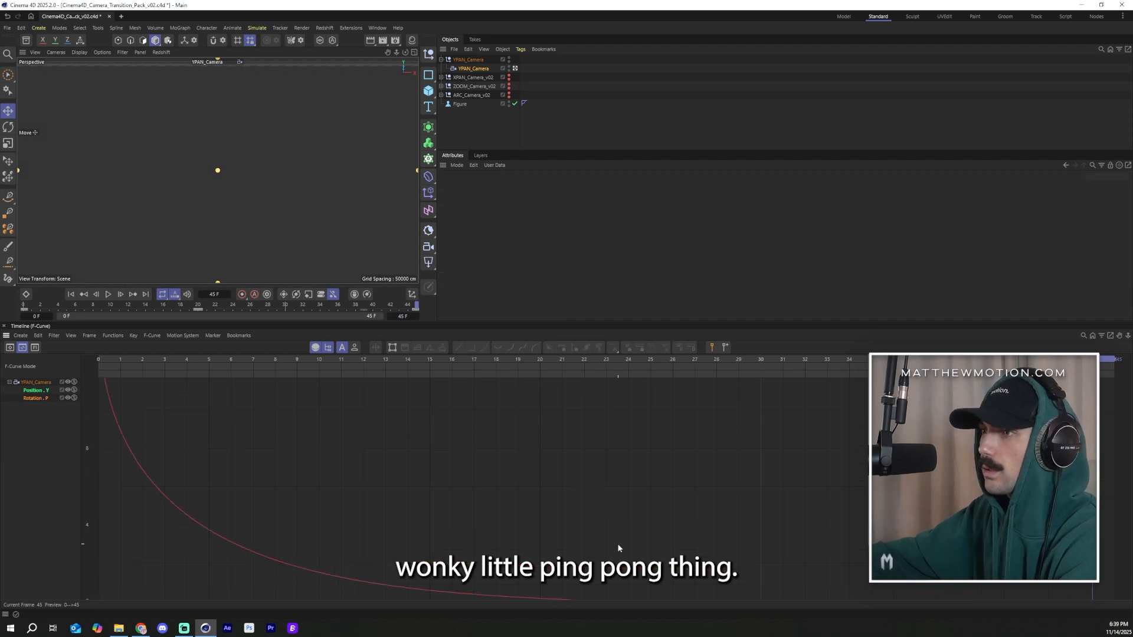
scroll(596, 442, "up", 10)
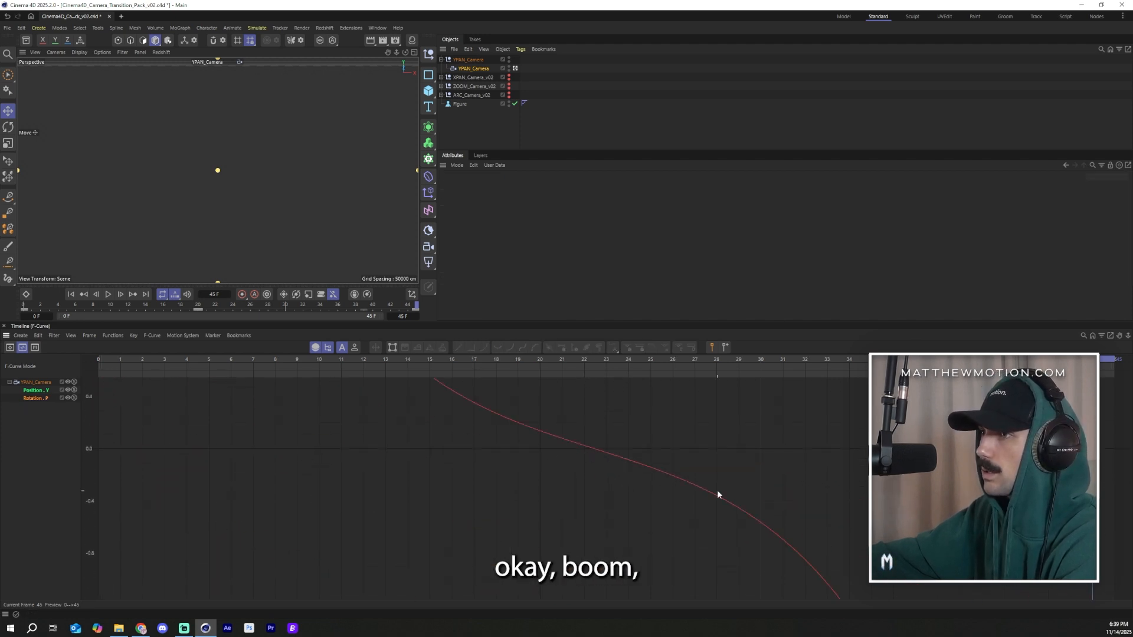
scroll(558, 437, "down", 10)
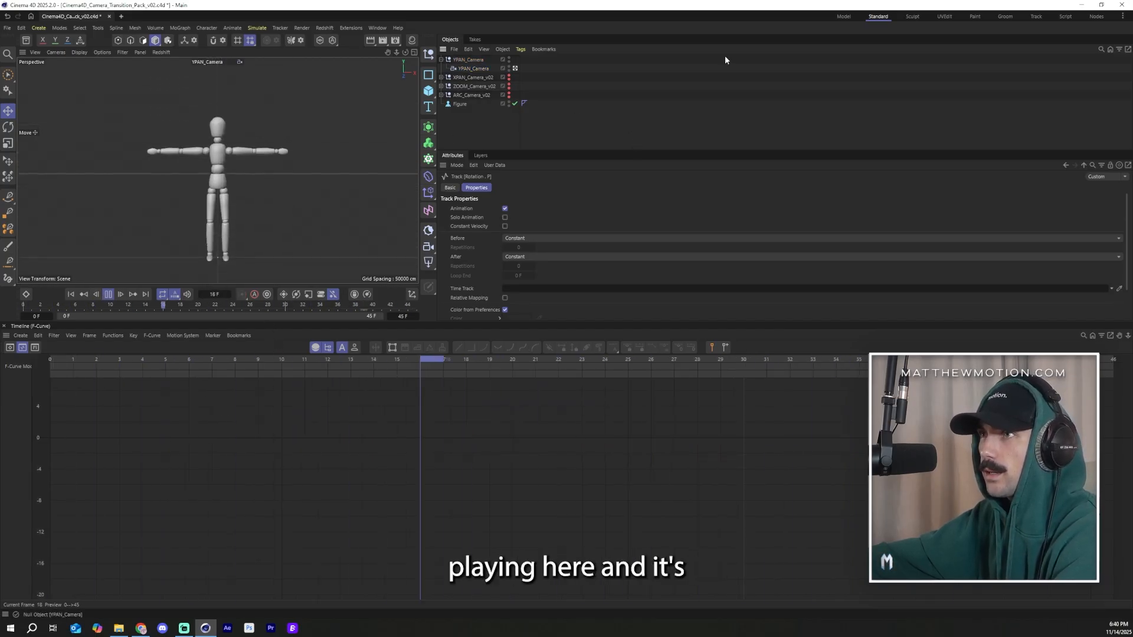
Step: Reselect the YPAN camera and pull the first pitch key's tangent handle further downward
left_click(470, 68)
scroll(360, 458, "down", 5)
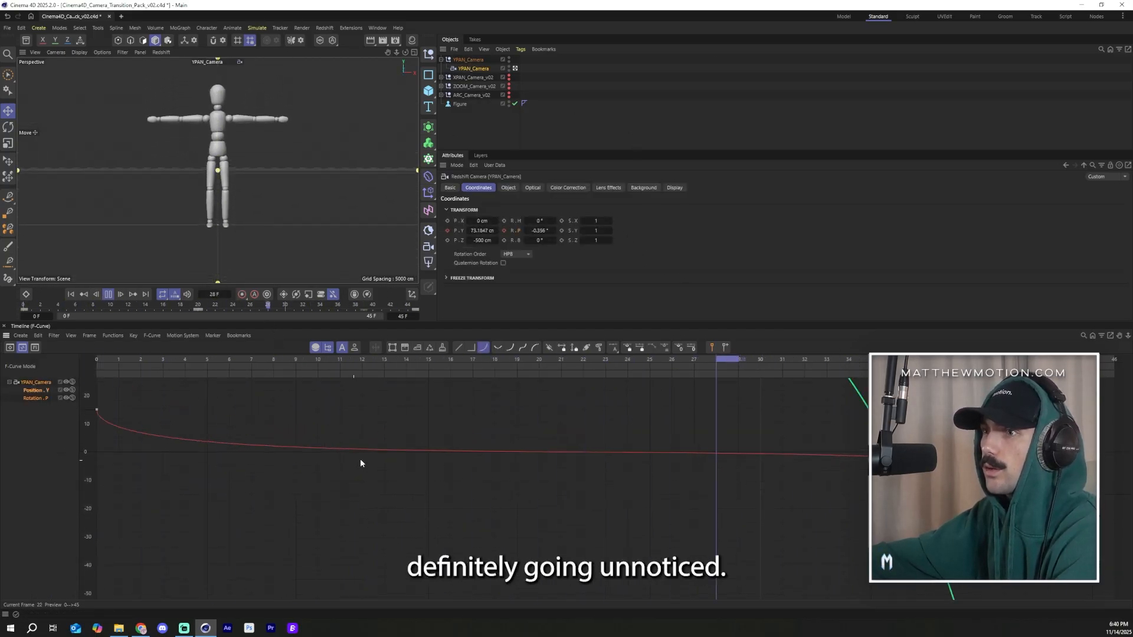
left_click(233, 477)
scroll(232, 477, "down", 5)
left_click_drag(97, 453, 110, 492)
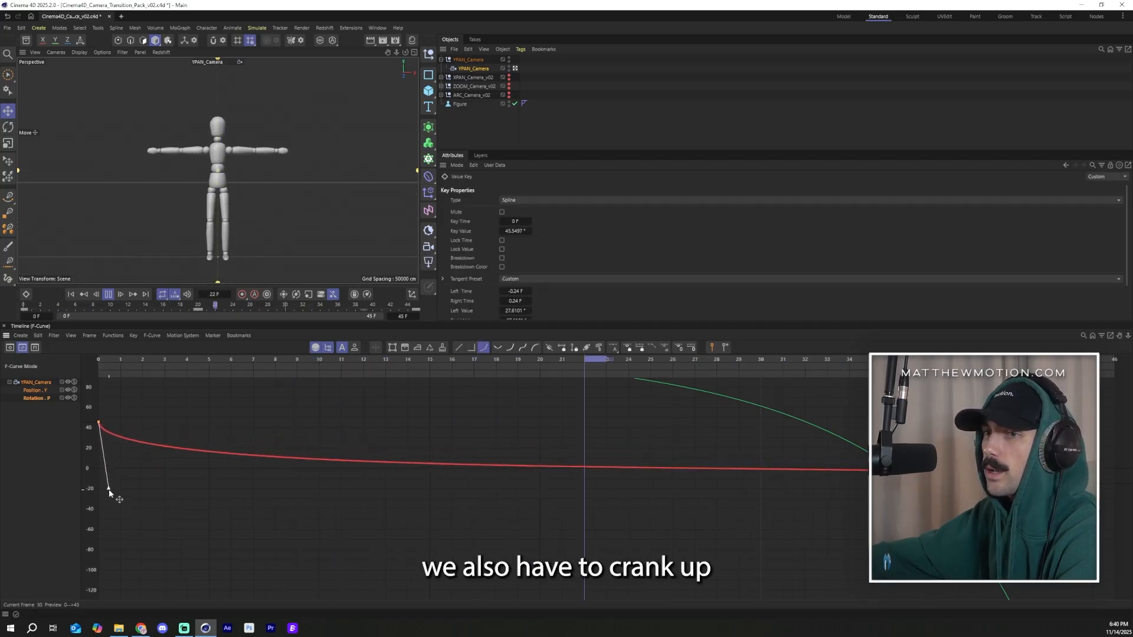
Step: Examine the pitch curve's shape and scrub through the animation to review the motion
scroll(102, 494, "up", 8)
scroll(153, 489, "down", 8)
scroll(519, 444, "up", 5)
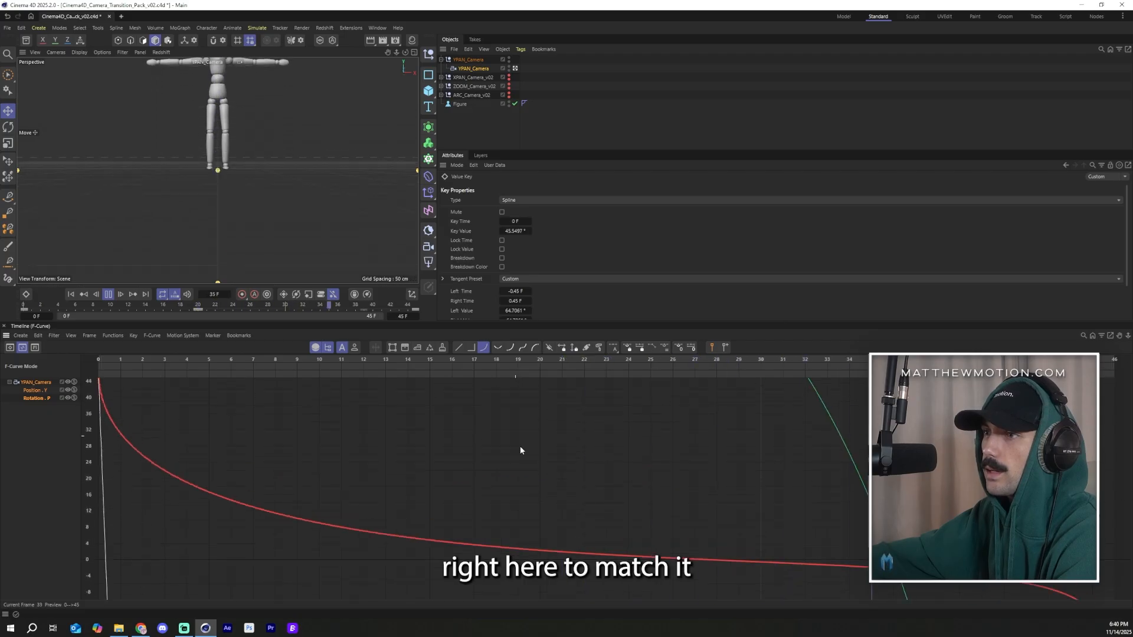
scroll(526, 466, "down", 5)
scroll(542, 487, "up", 7)
scroll(449, 466, "down", 3)
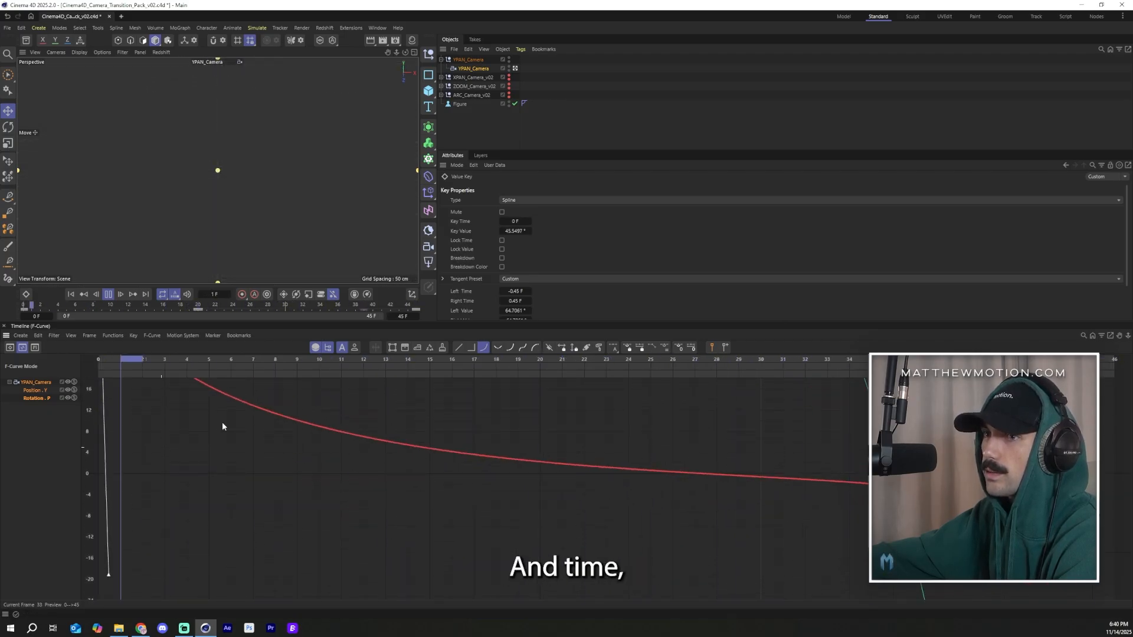
left_click(109, 294)
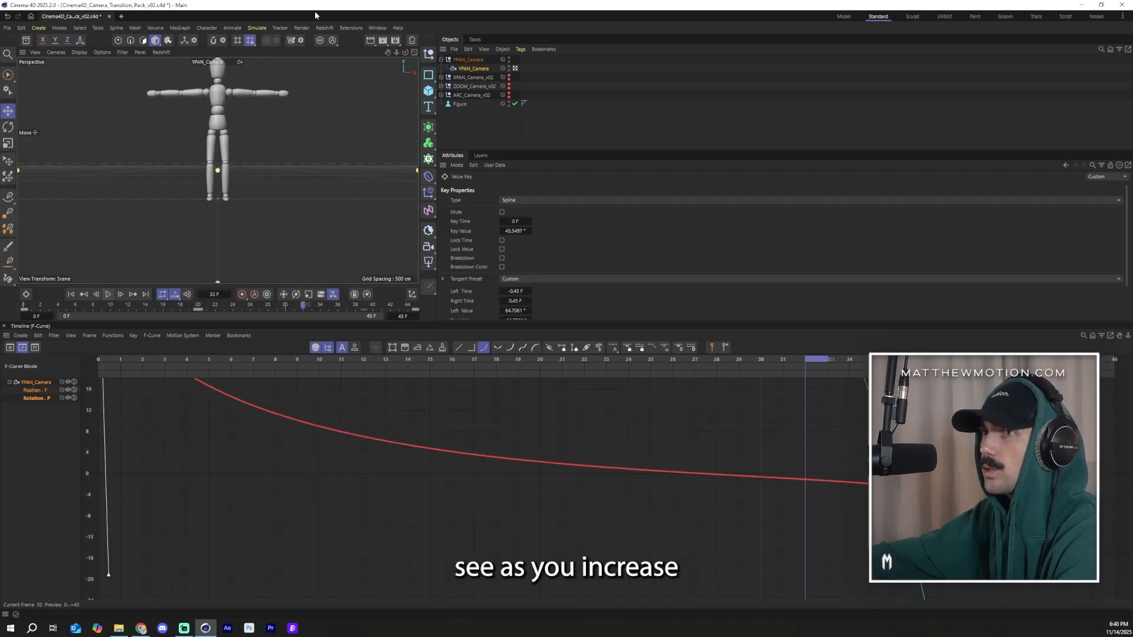
left_click_drag(694, 360, 632, 470)
scroll(508, 479, "down", 8)
scroll(295, 401, "up", 6)
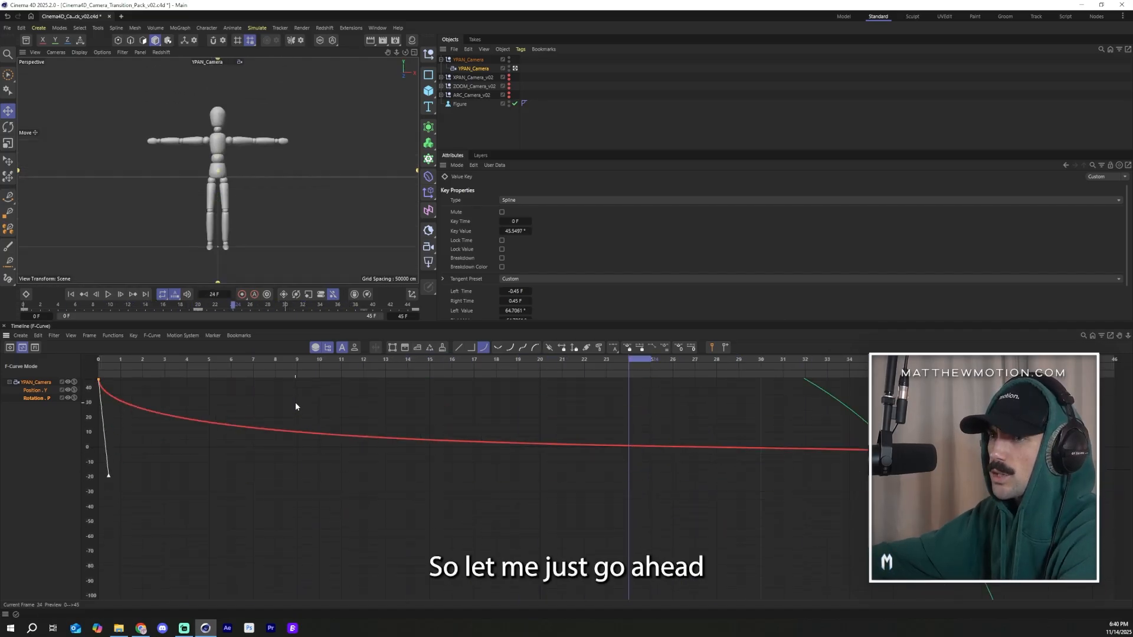
scroll(388, 508, "down", 4)
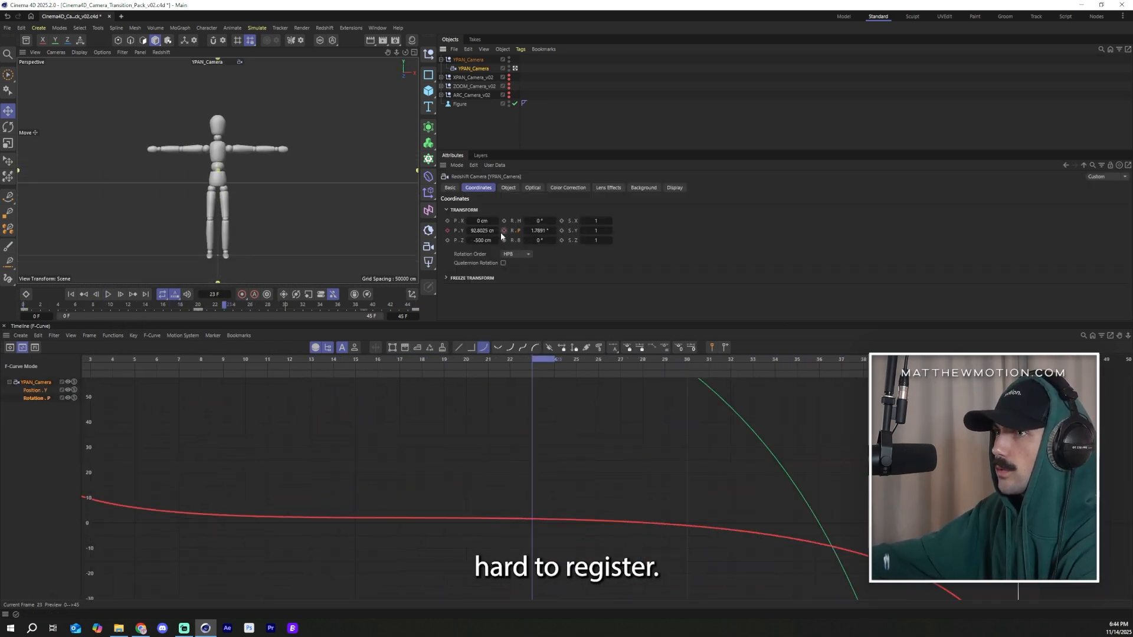
Step: At frame 23, set the YPAN camera's pitch to 0° and keyframe it as a middle key
left_click(504, 231)
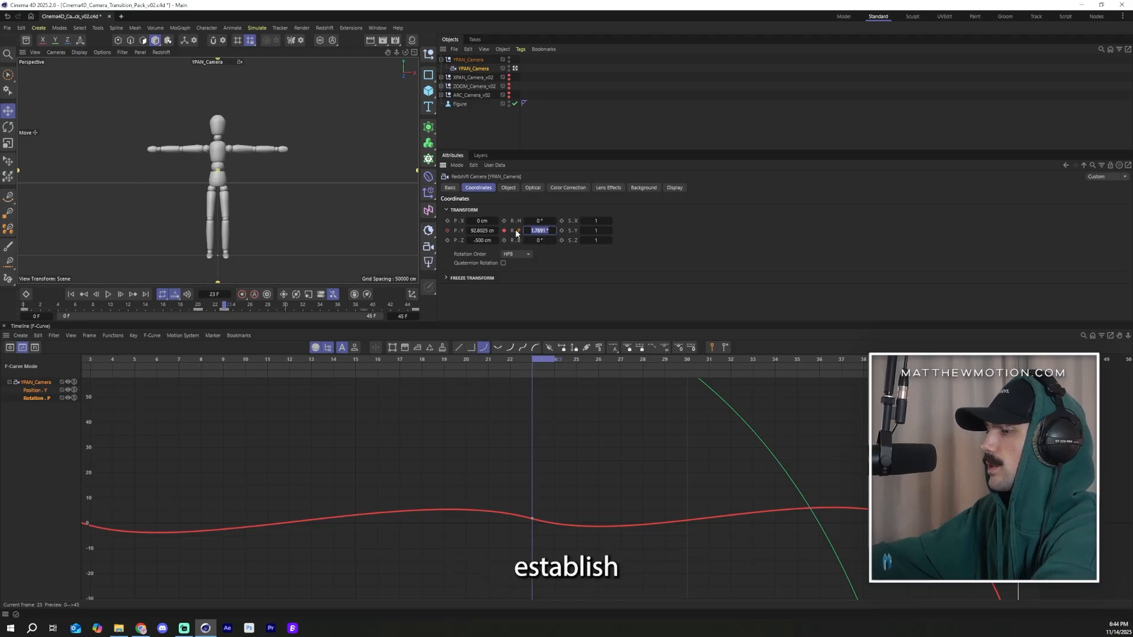
type("0")
key("Return")
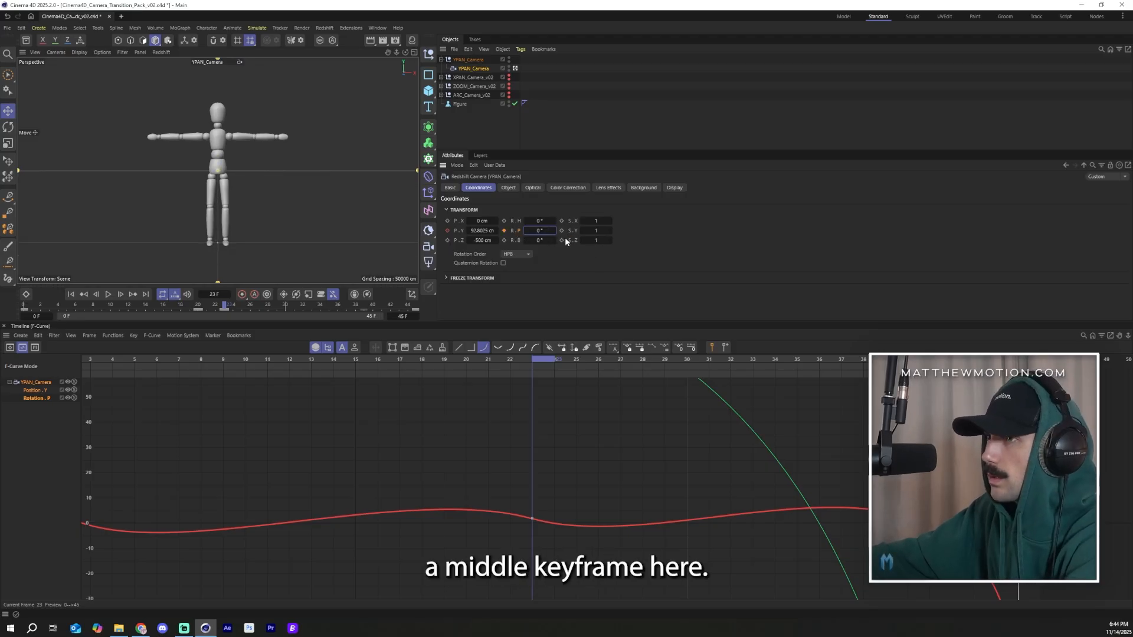
left_click(504, 230)
left_click(532, 522)
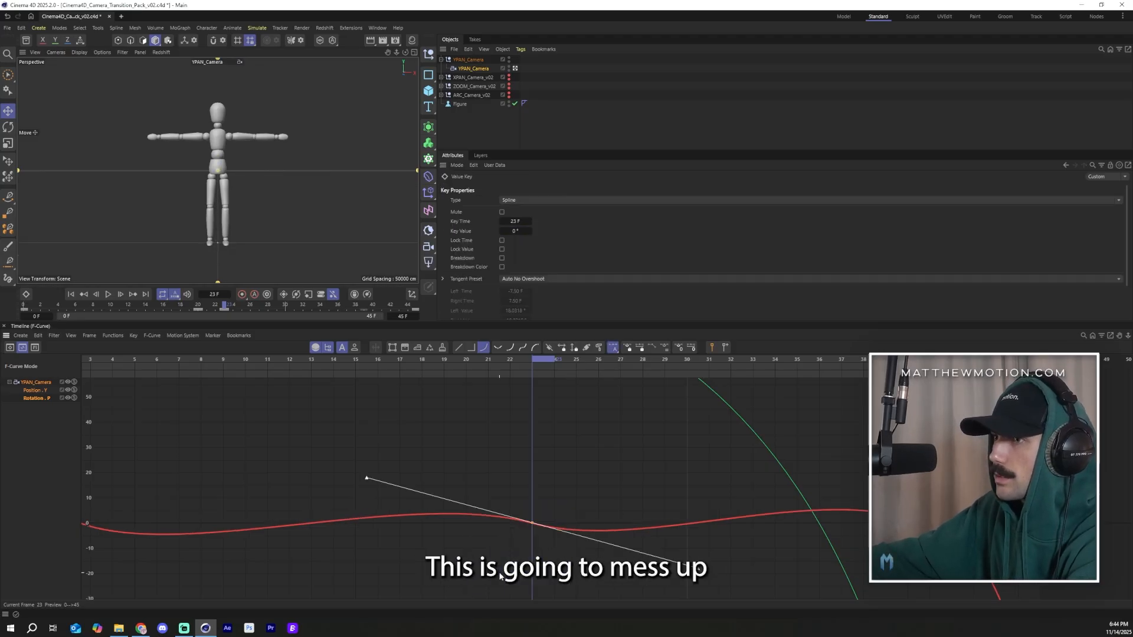
Step: Adjust the first pitch key and steepen the last key's tangent handle to reshape the curve ends
left_click_drag(345, 362, 71, 364)
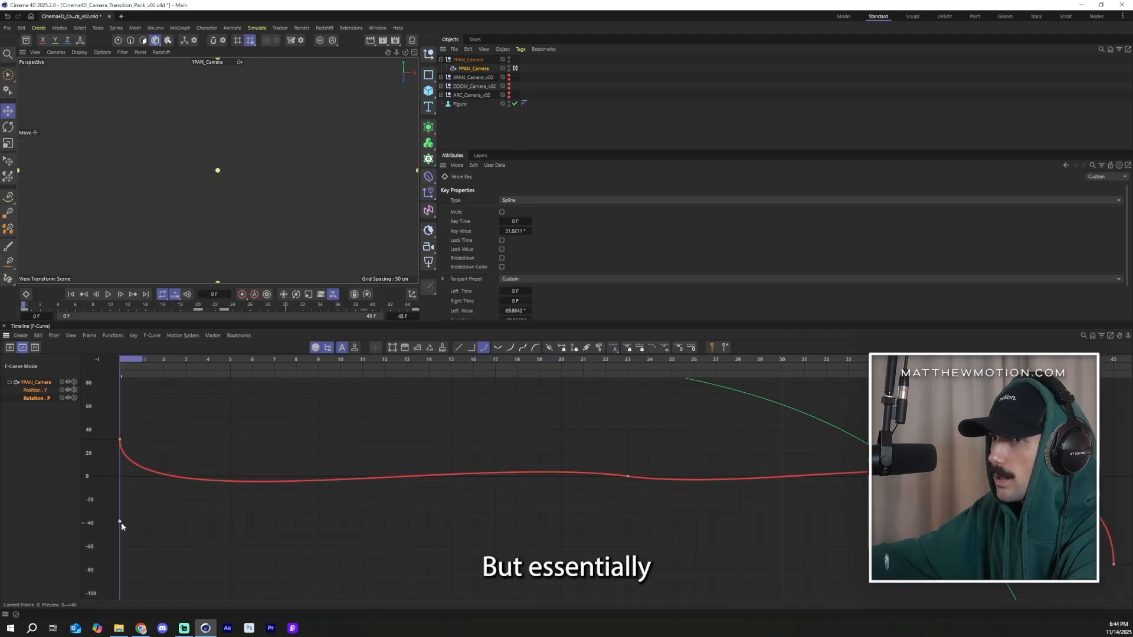
left_click_drag(121, 523, 116, 477)
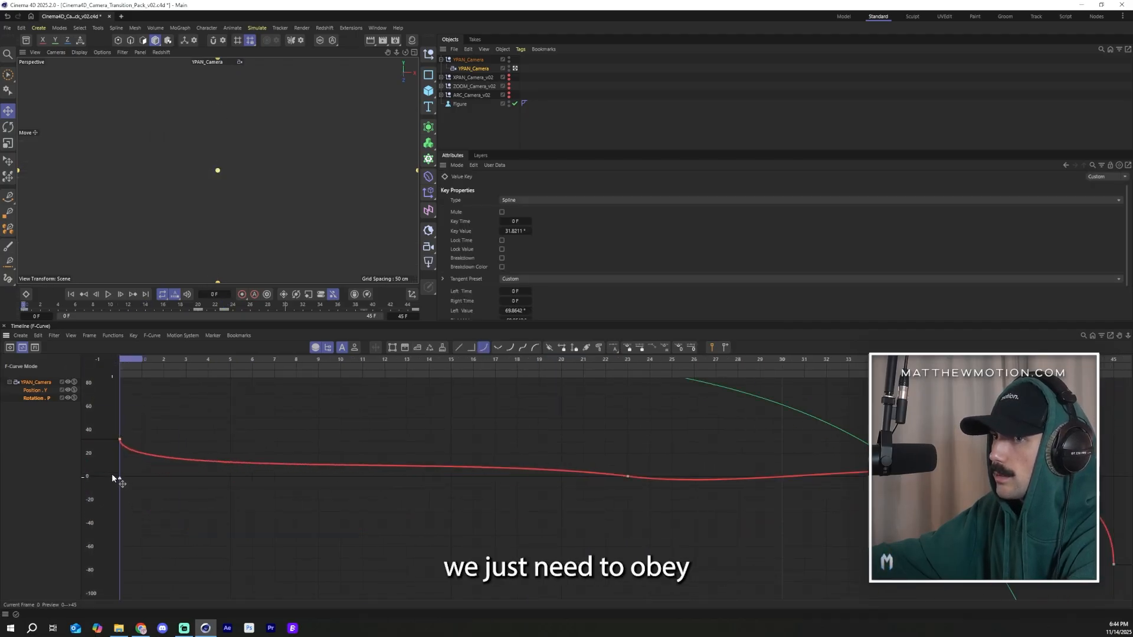
left_click_drag(691, 453, 593, 504)
left_click(1113, 564)
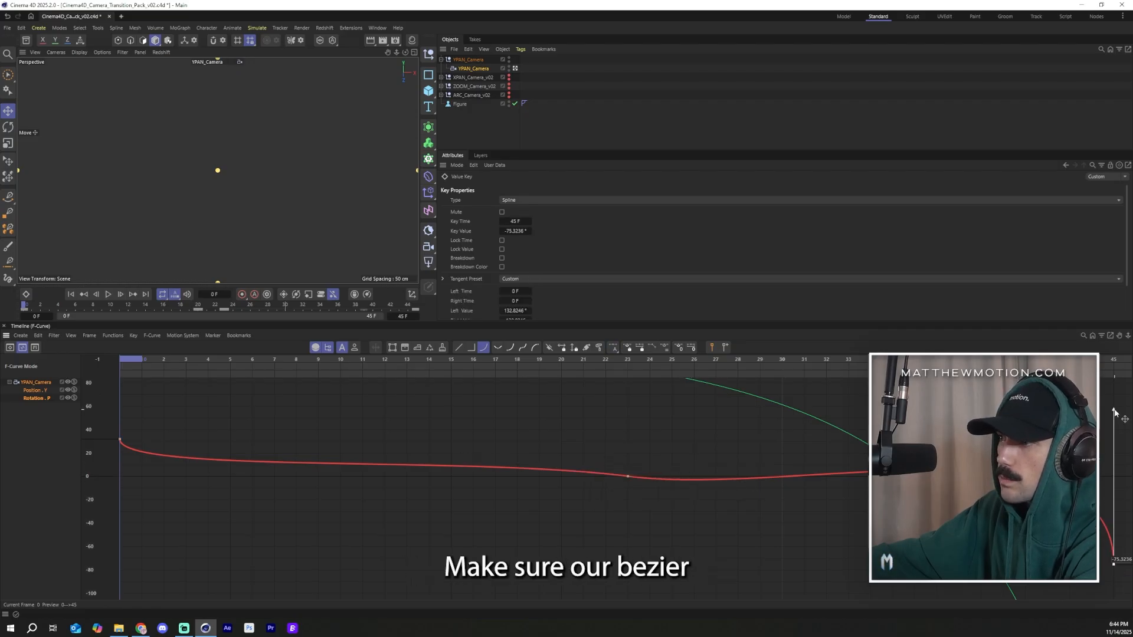
left_click_drag(1105, 467, 1102, 488)
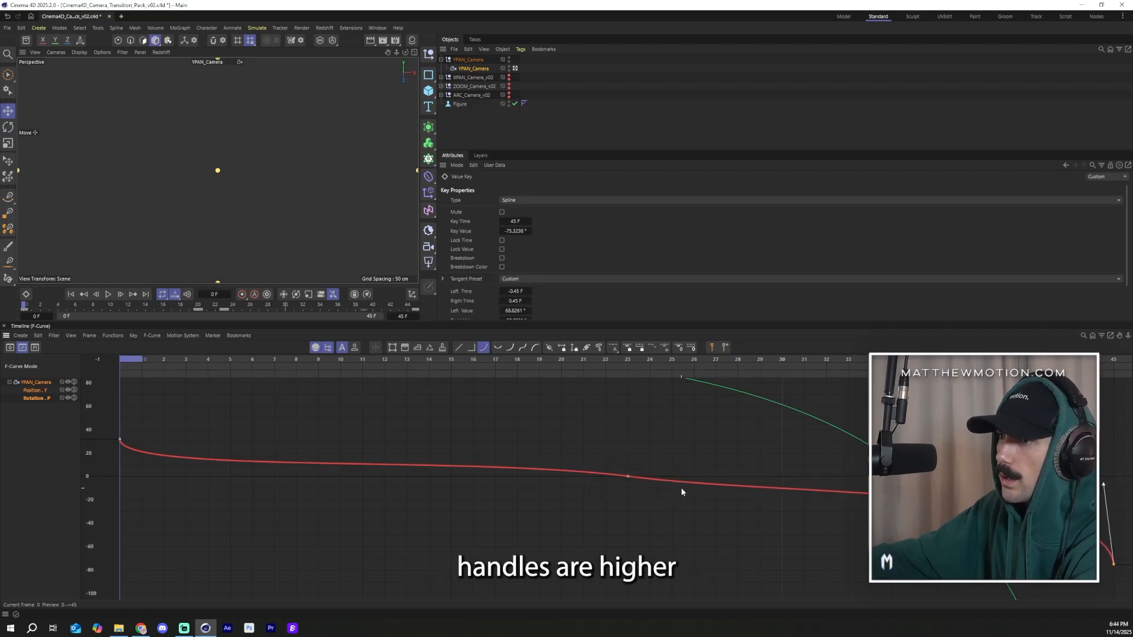
Step: Flatten the middle pitch key's tangent and lengthen its handles for a smoother pass through 0°
scroll(673, 481, "up", 5)
left_click_drag(668, 446, 550, 499)
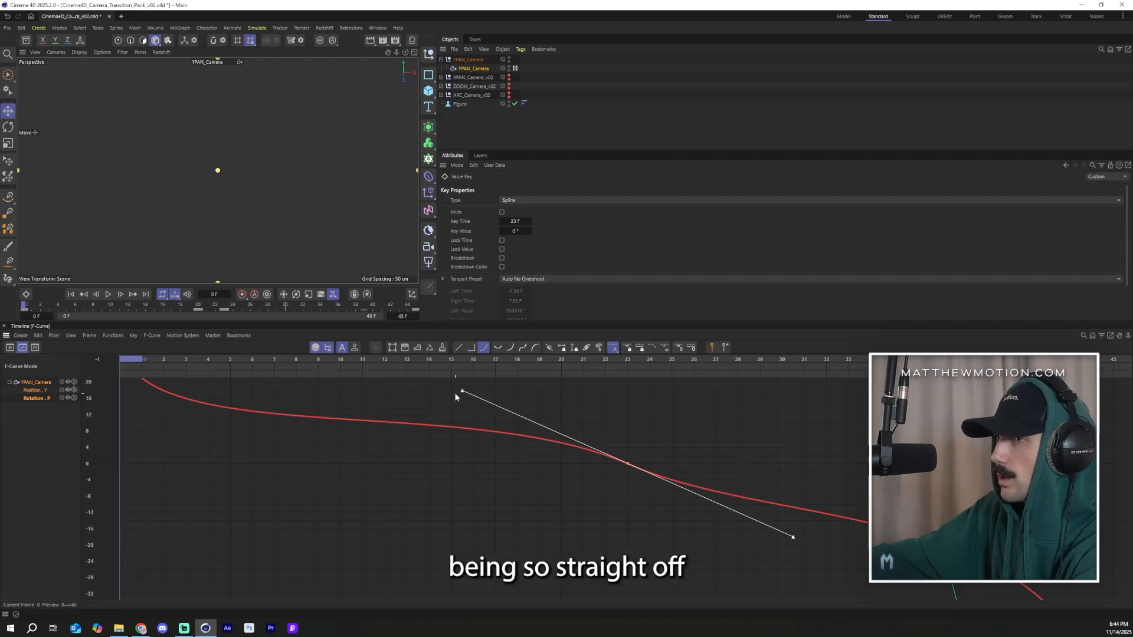
left_click_drag(462, 393, 395, 461)
scroll(644, 462, "up", 10, "shift")
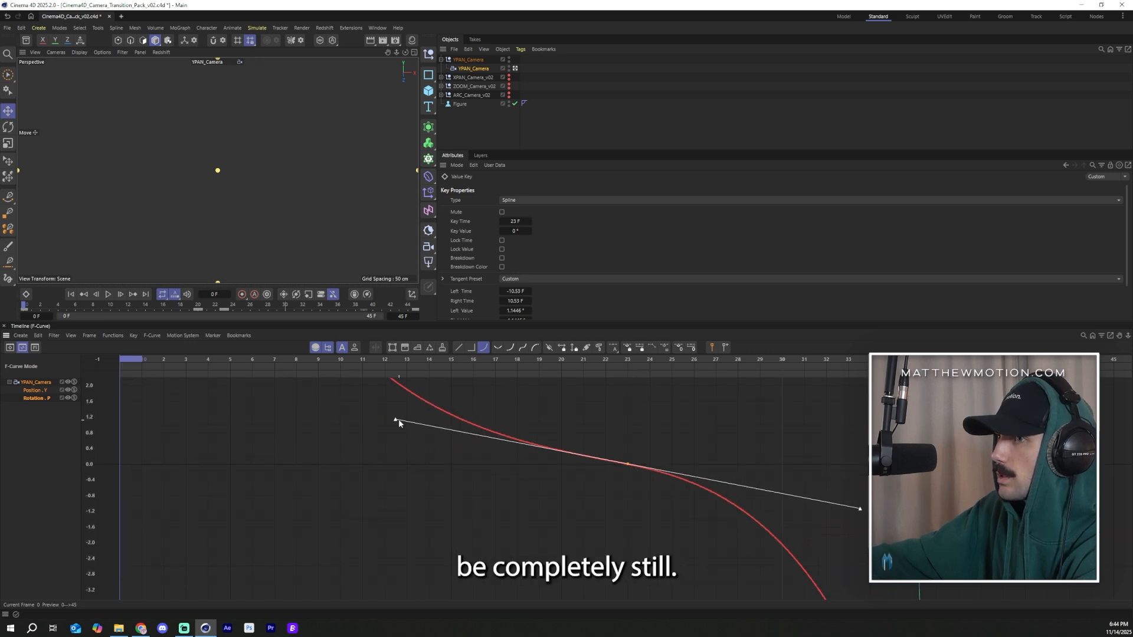
left_click_drag(399, 420, 340, 406)
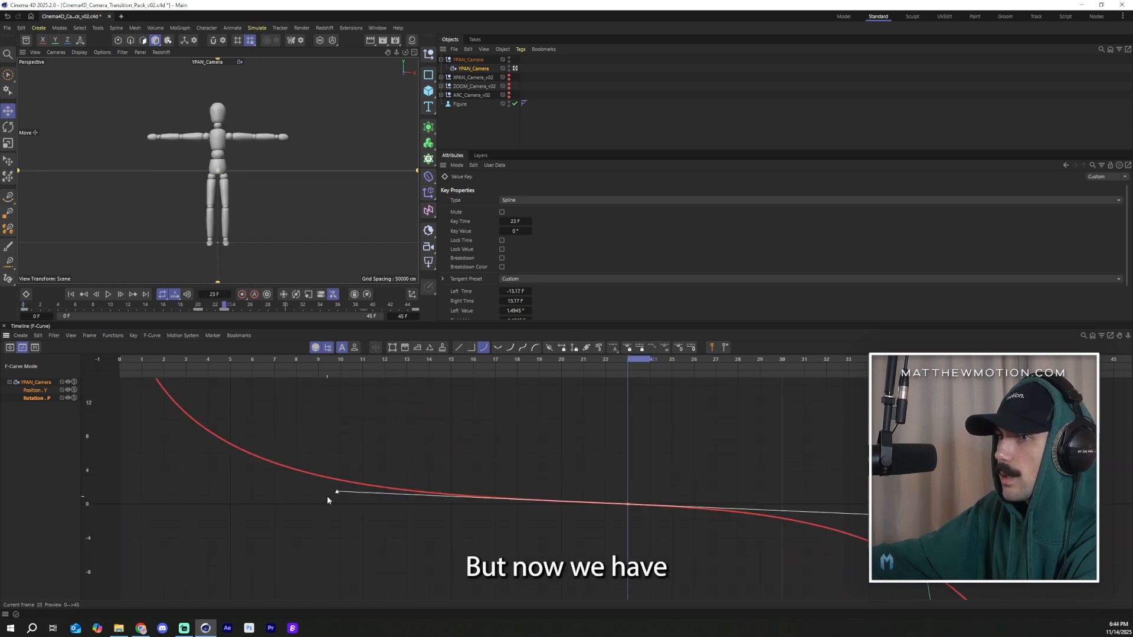
left_click(327, 502)
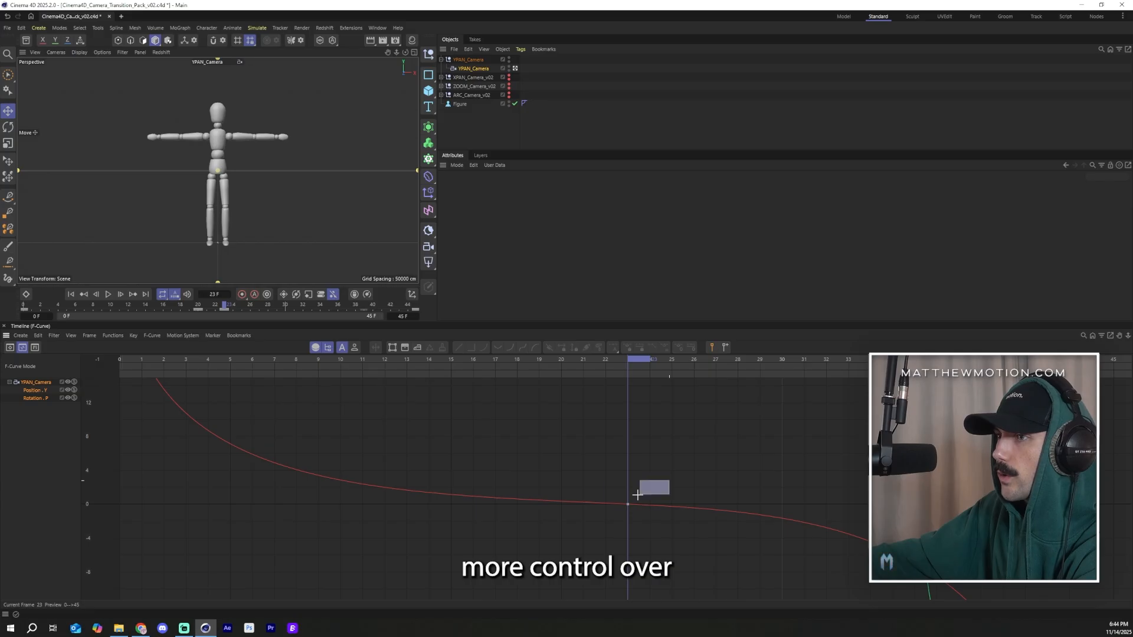
left_click_drag(637, 495, 621, 509)
left_click_drag(337, 443, 273, 463)
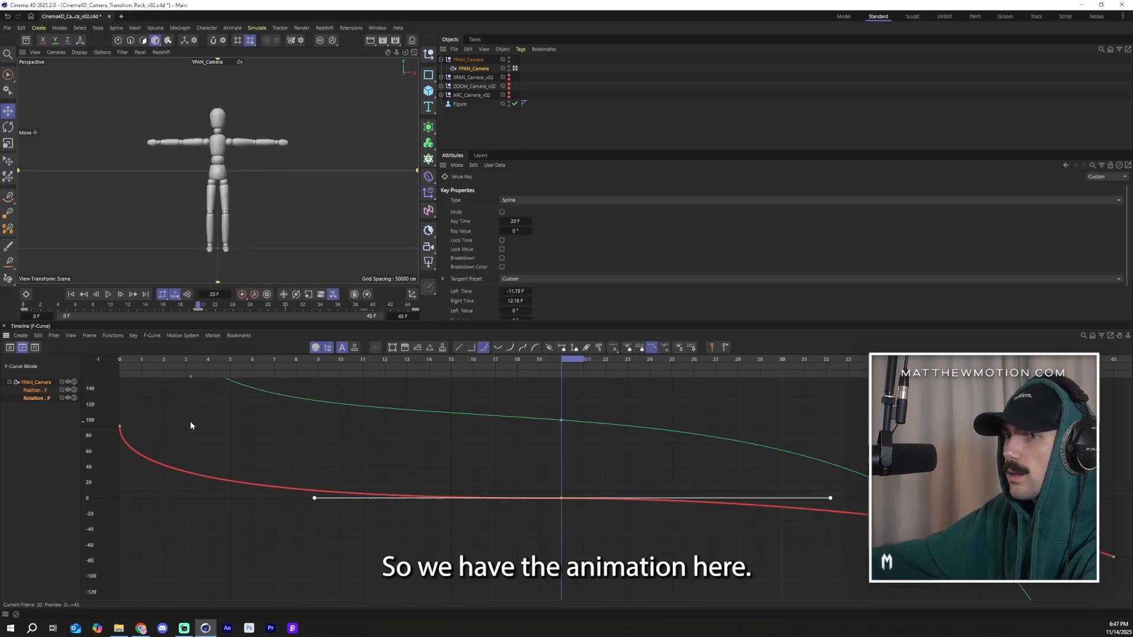
Step: Select the YPAN camera's middle Y position key and set its value to 80 cm
left_click(473, 68)
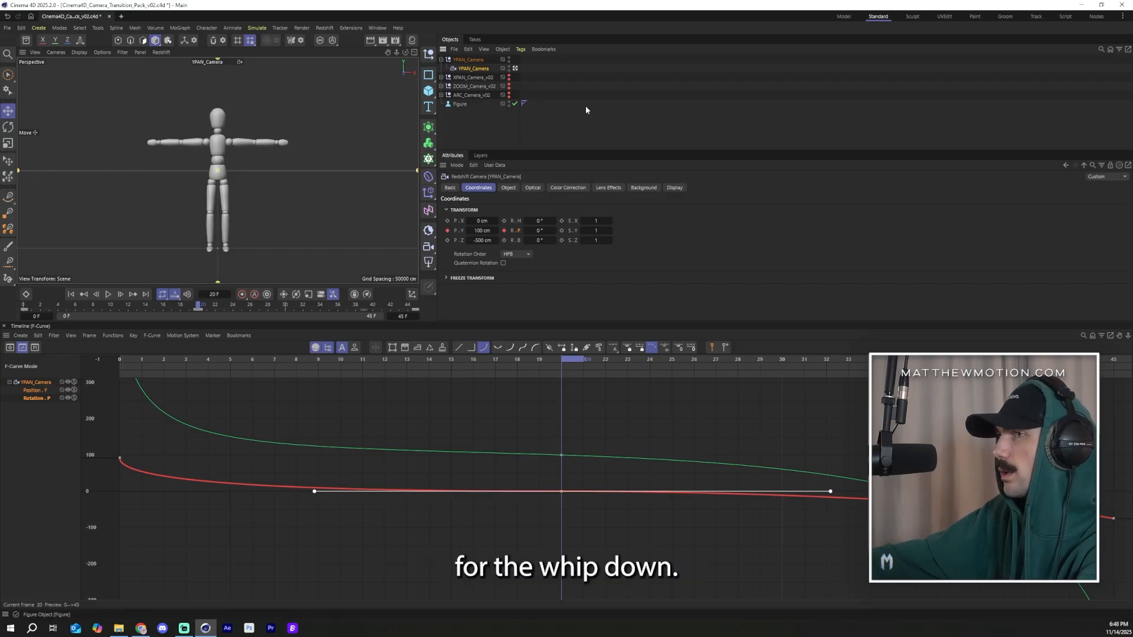
left_click(561, 455)
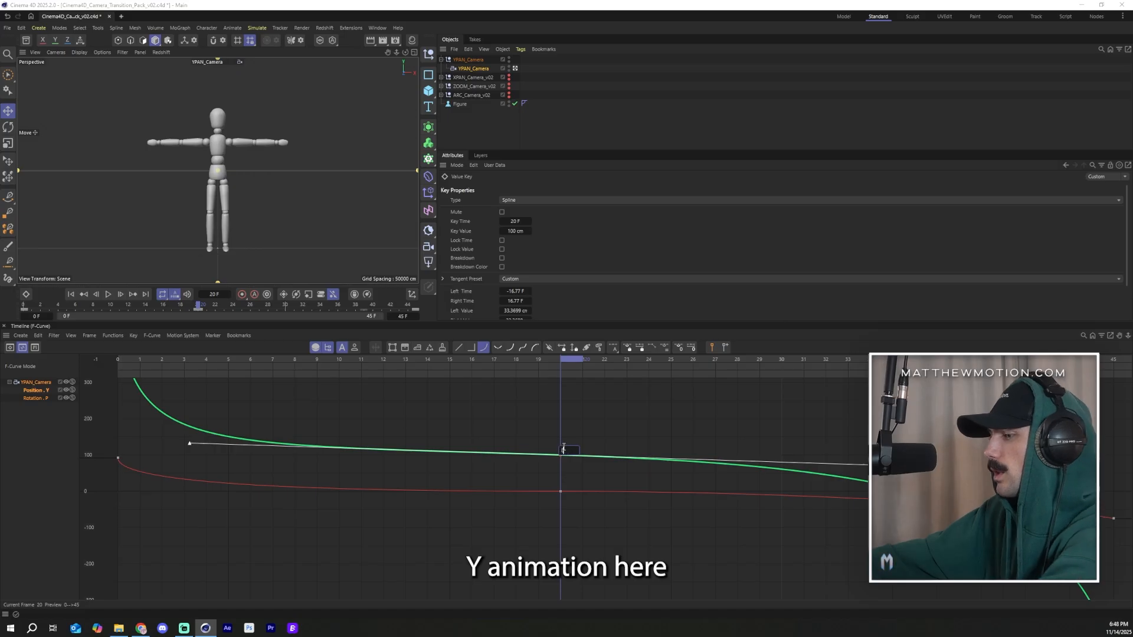
type("80")
key("Return")
Step: Set the middle pitch key's value to 3°
left_click(561, 490)
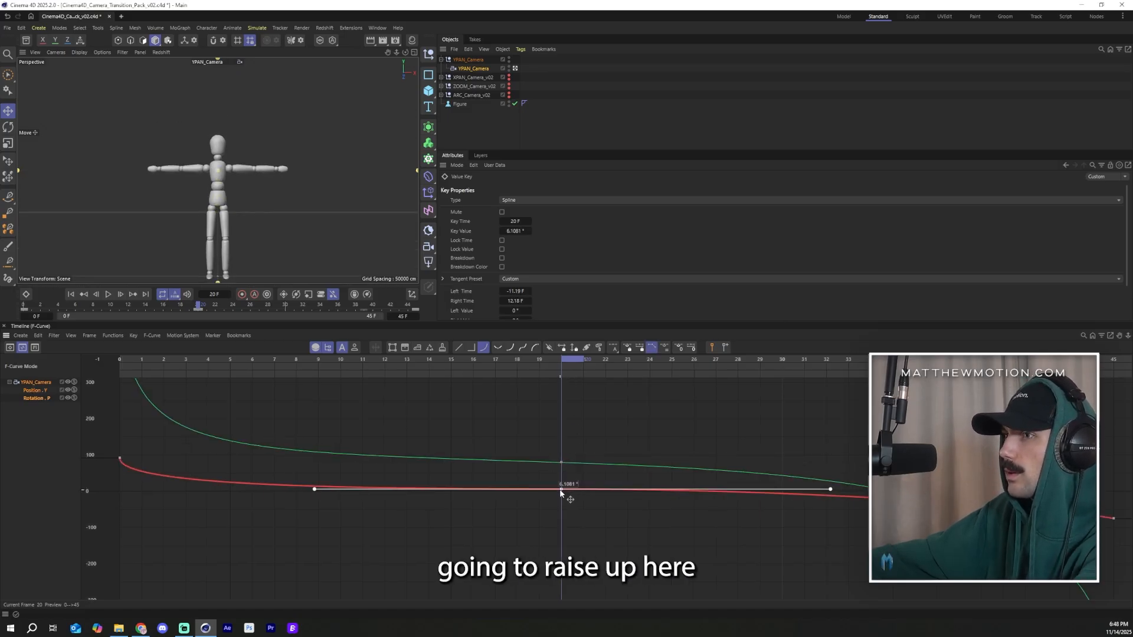
key("ctrl+z")
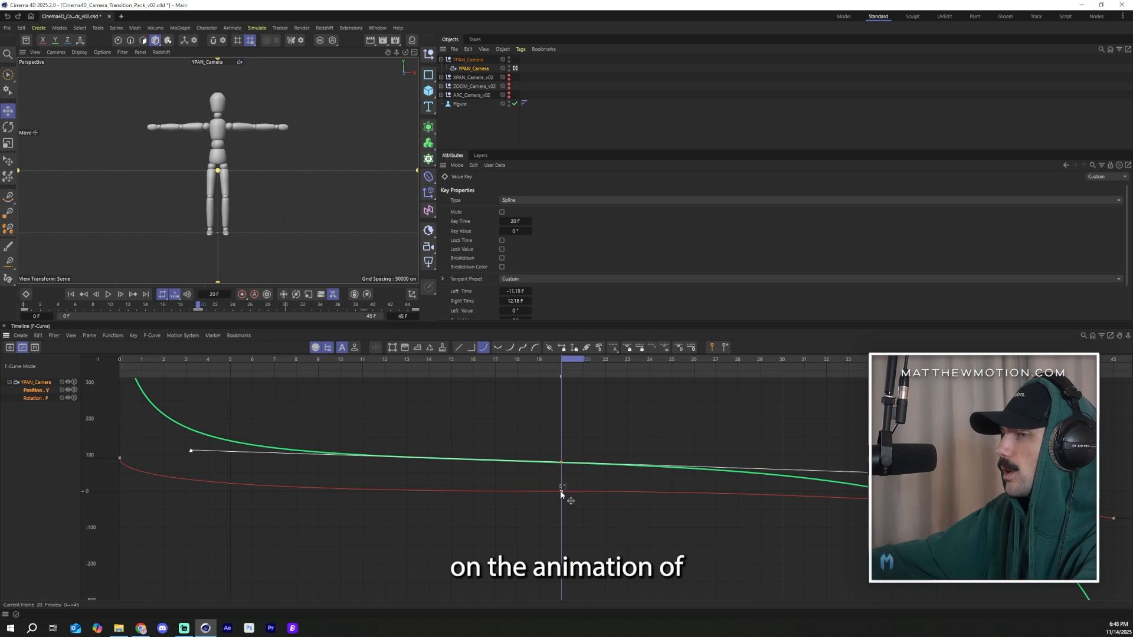
left_click(561, 492)
type("3")
key("Return")
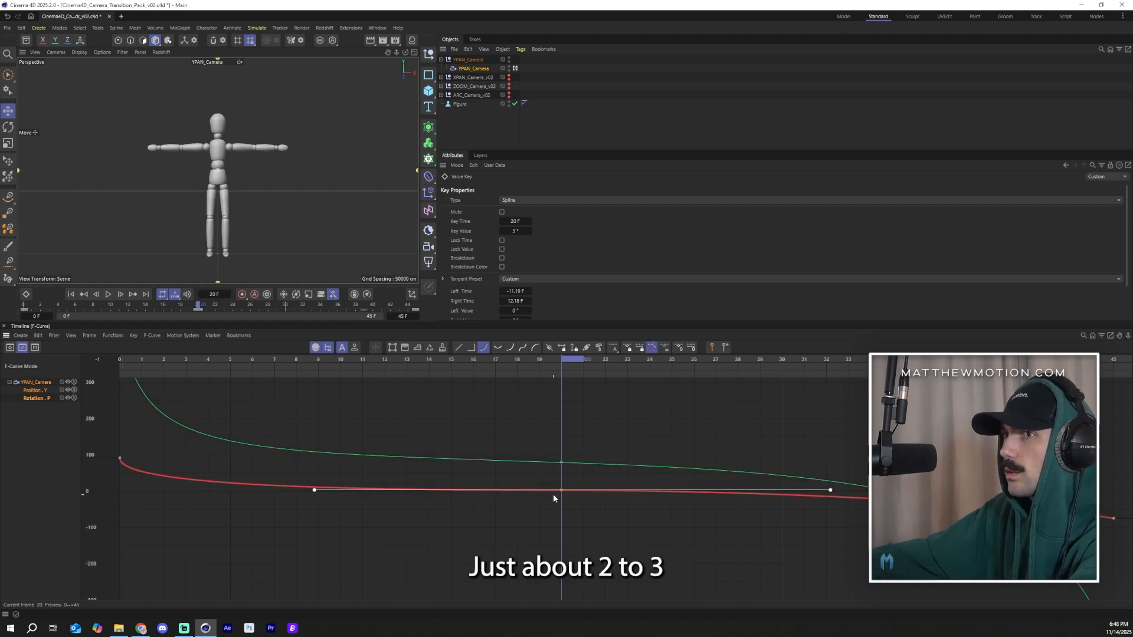
Step: Fine-tune the middle pitch key's value and widen its tangent handles on both sides
left_click_drag(561, 489, 561, 490)
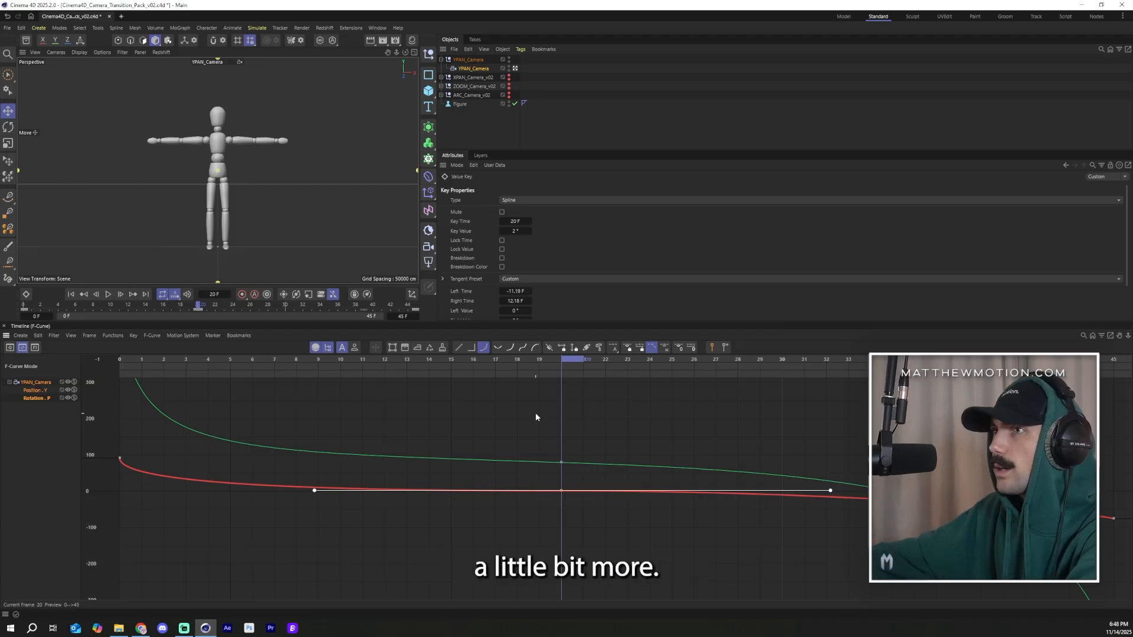
left_click_drag(557, 450, 557, 452)
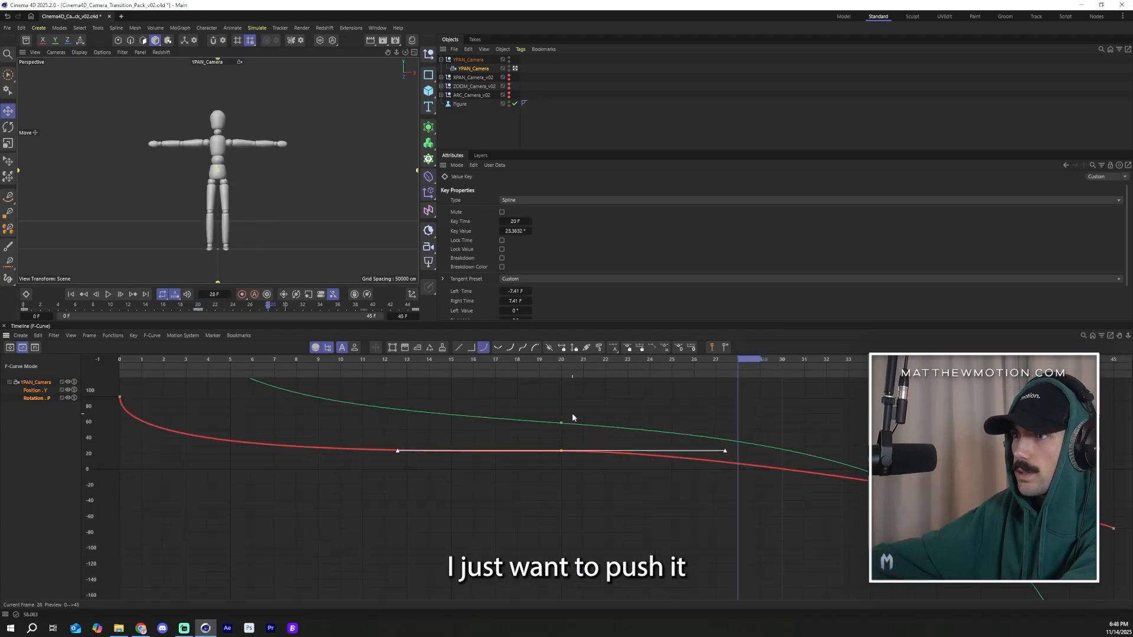
left_click_drag(561, 361, 564, 429)
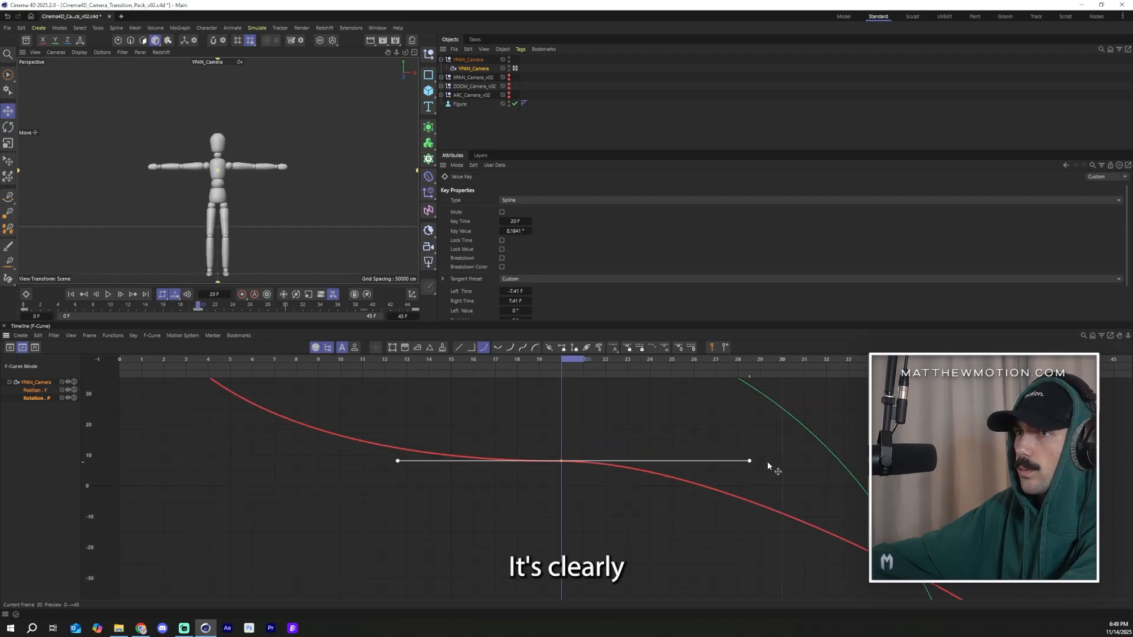
left_click_drag(767, 461, 826, 460)
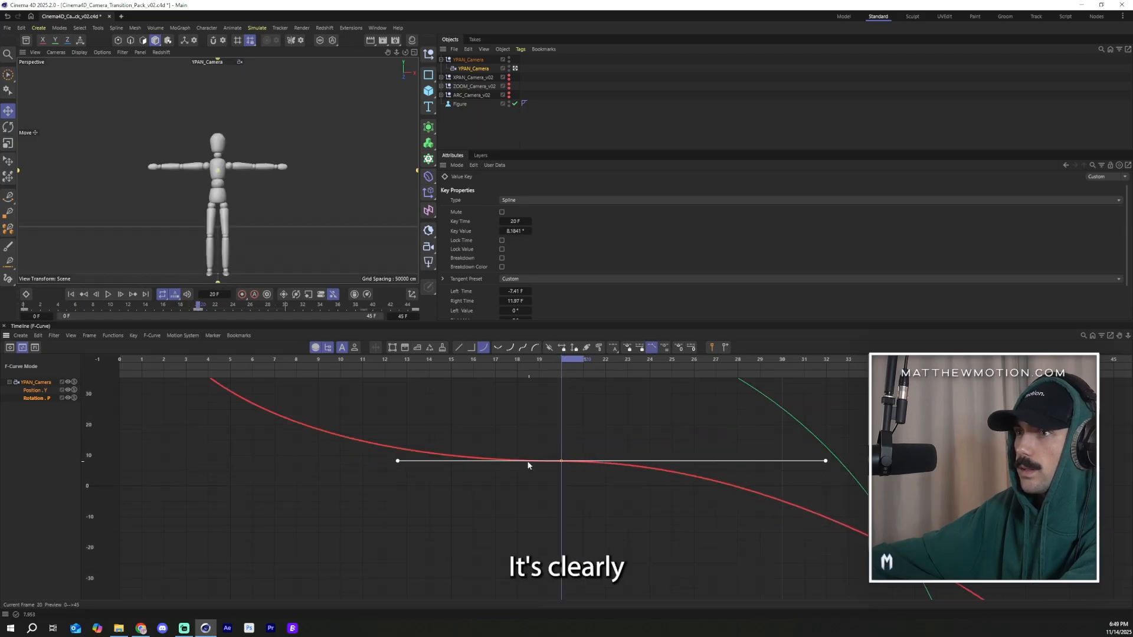
left_click_drag(399, 462, 344, 462)
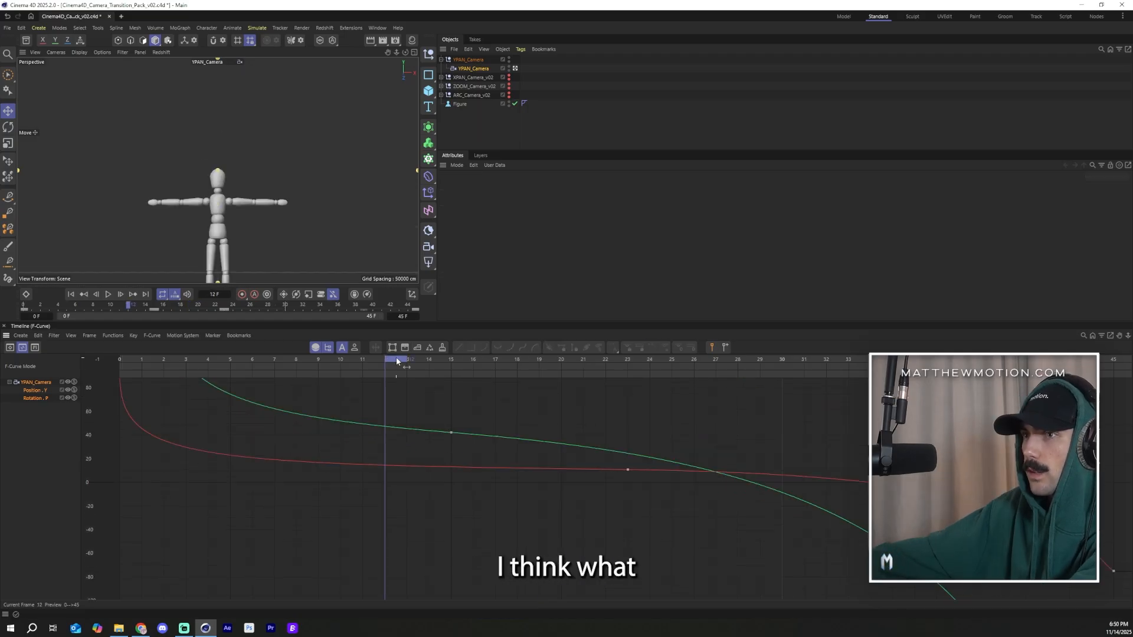
Step: Compare the Y position key at frame 15, then flatten and shorten the middle pitch key's tangents at frame 23
left_click_drag(410, 361, 456, 452)
left_click(451, 433)
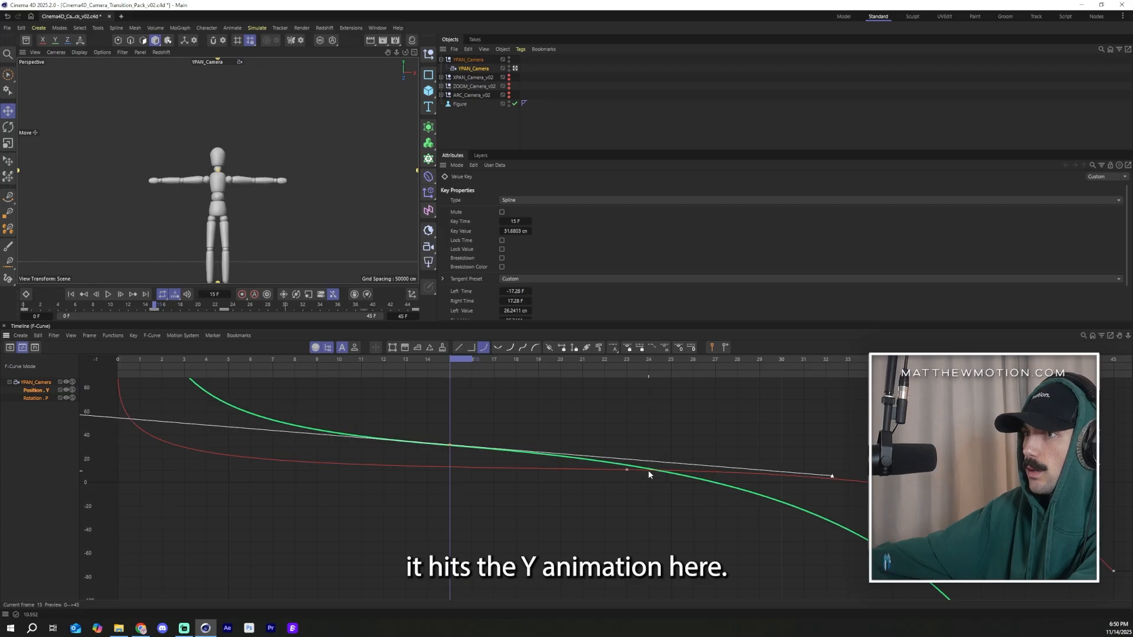
left_click_drag(453, 363, 623, 382)
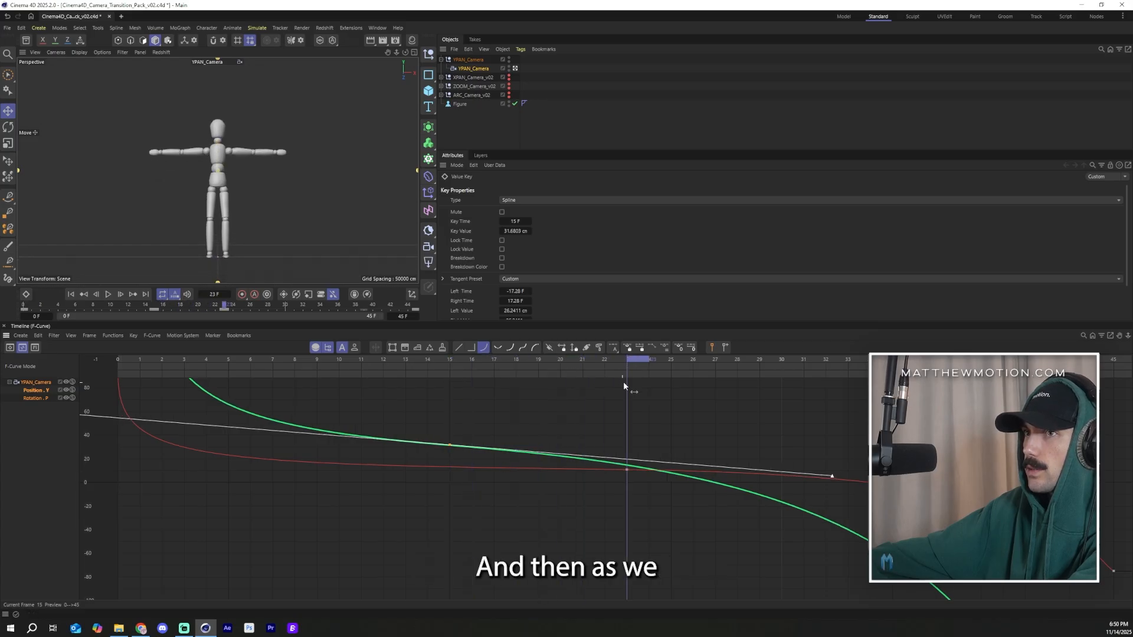
left_click(627, 471)
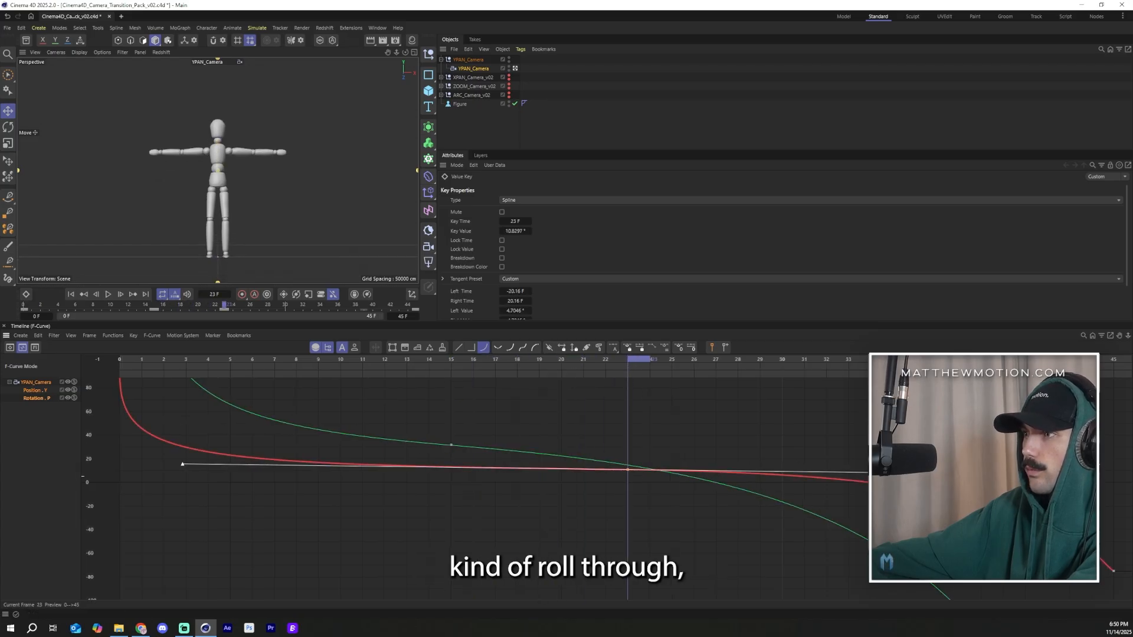
left_click(525, 348)
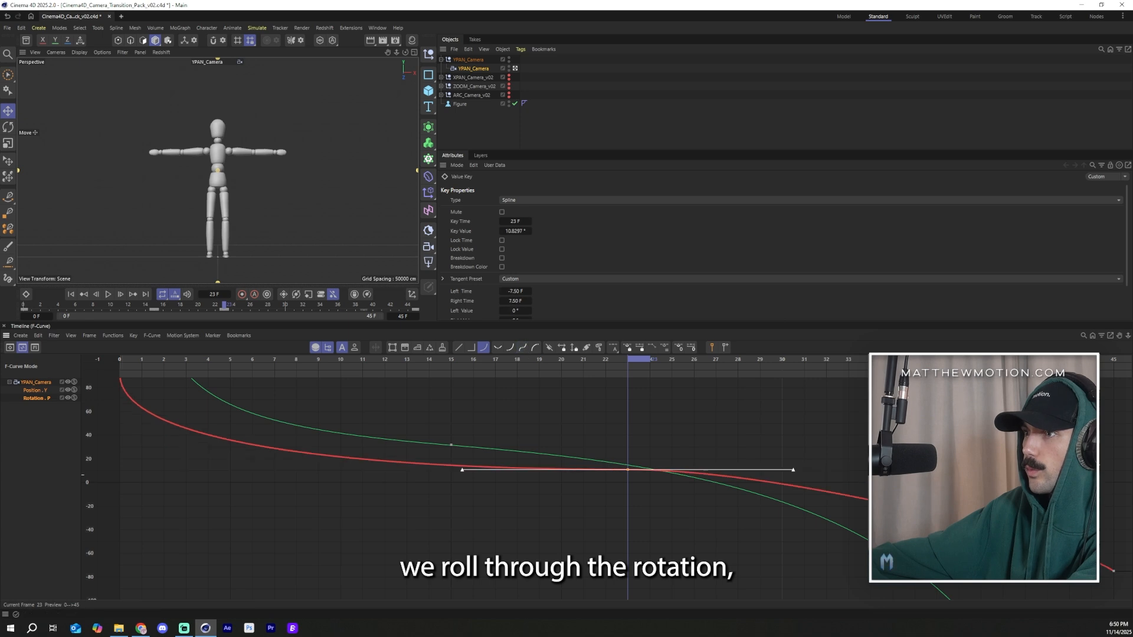
Step: Lengthen the right tangent of the pitch key at frame 23 and lower that key to about 6.2°
left_click_drag(794, 472, 856, 469)
left_click_drag(948, 480, 968, 481)
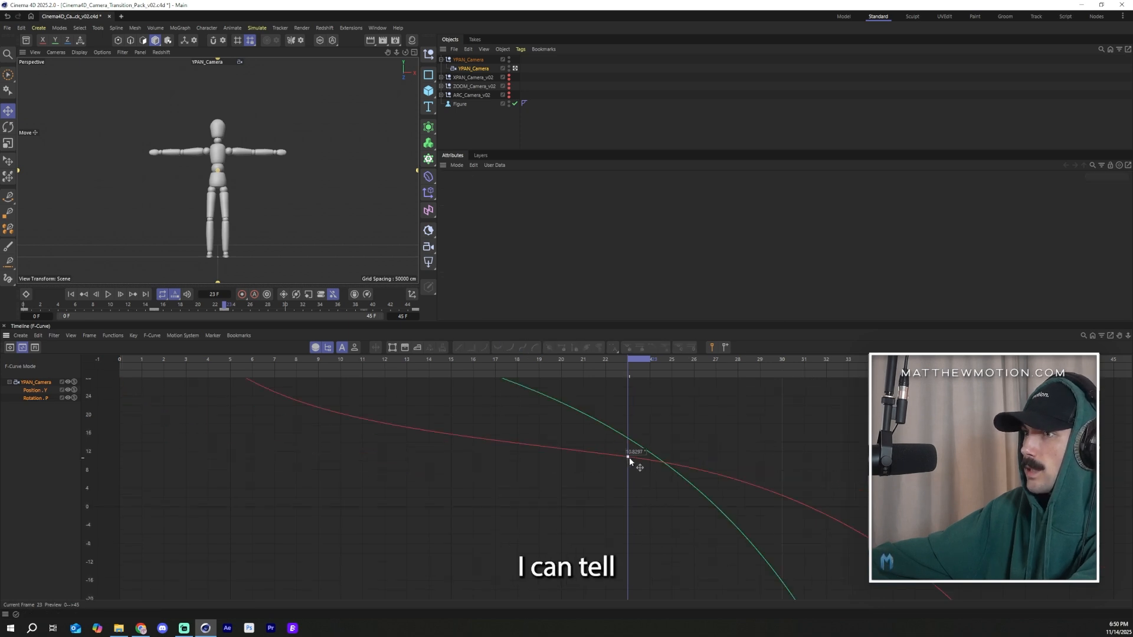
left_click_drag(629, 458, 629, 470)
left_click(629, 471)
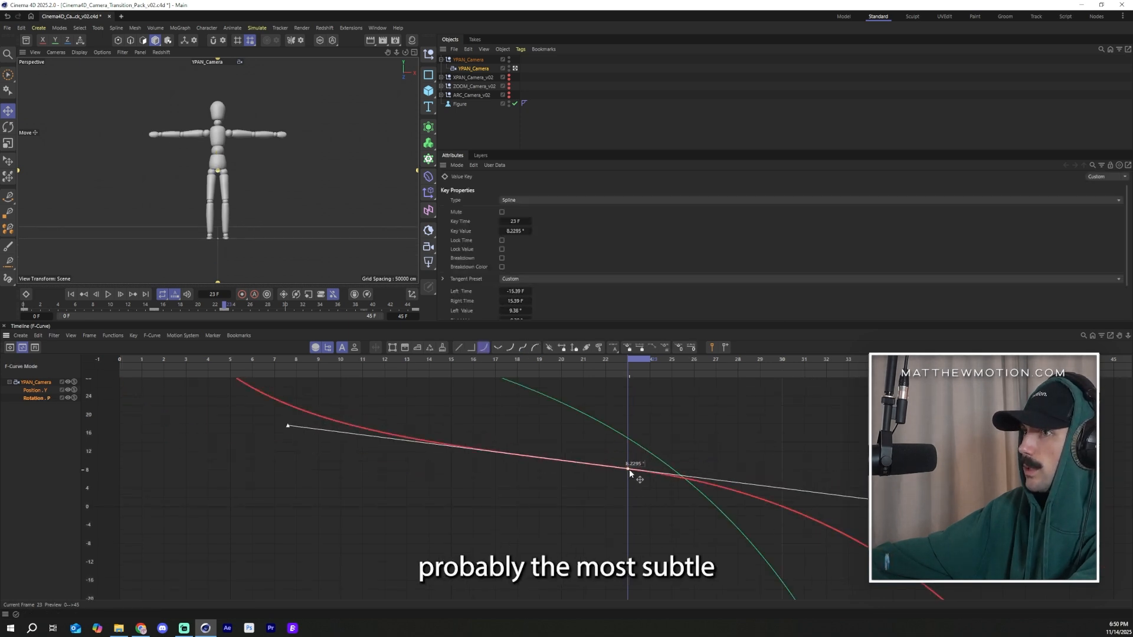
Step: Scrub the timeline and inspect the pitch key at frame 21 to review the camera's rotation
left_click_drag(630, 361, 417, 387)
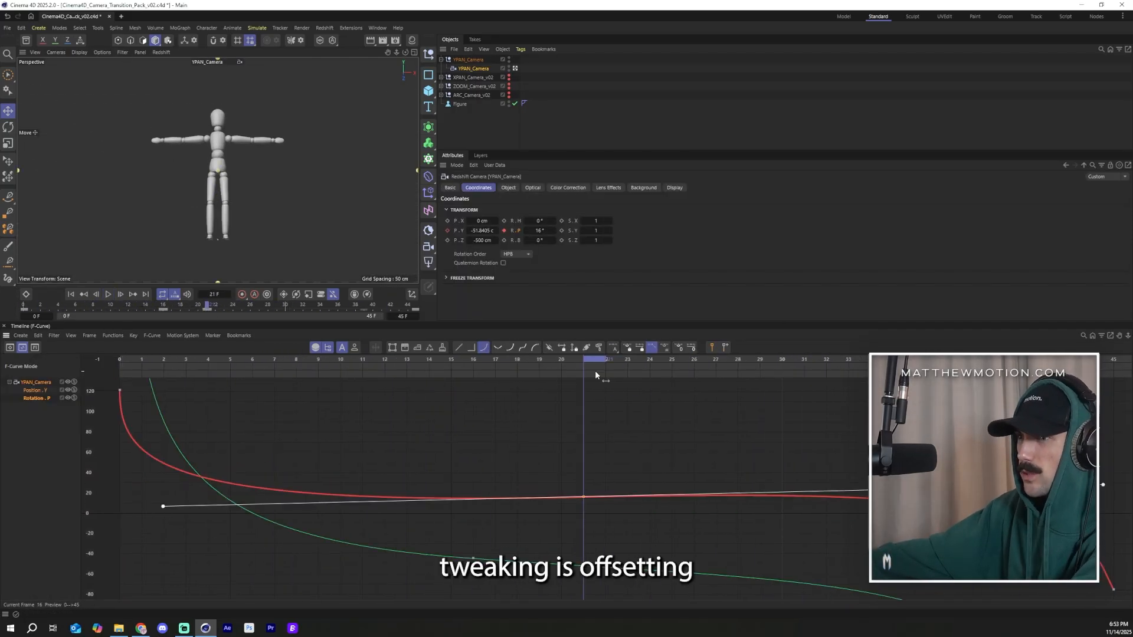
left_click_drag(468, 360, 510, 404)
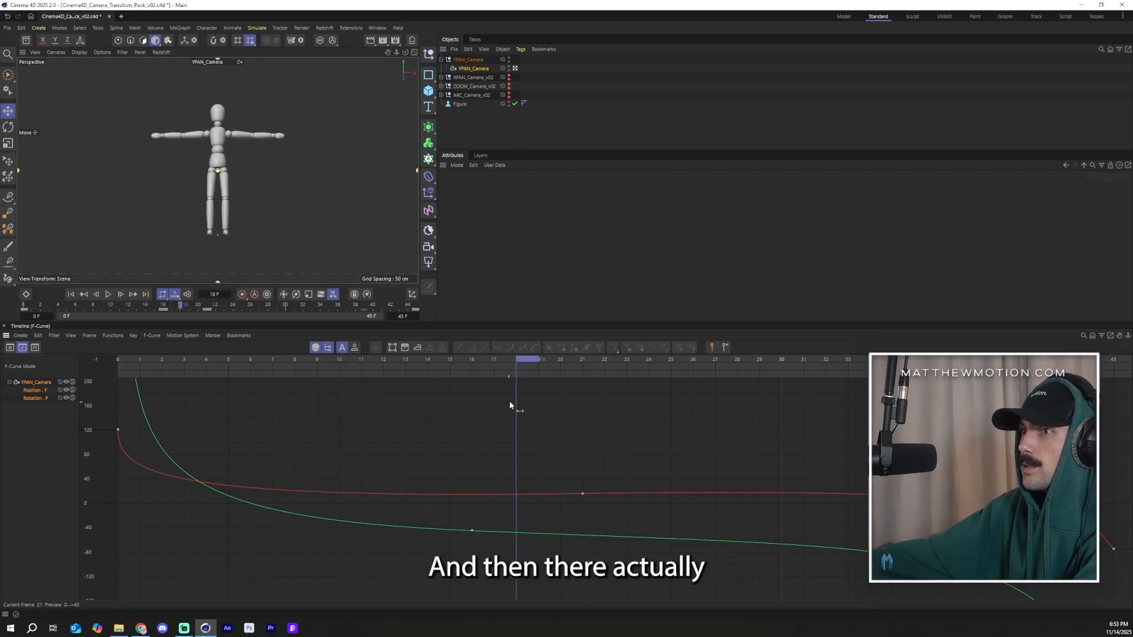
scroll(555, 522, "up", 8)
left_click(583, 432)
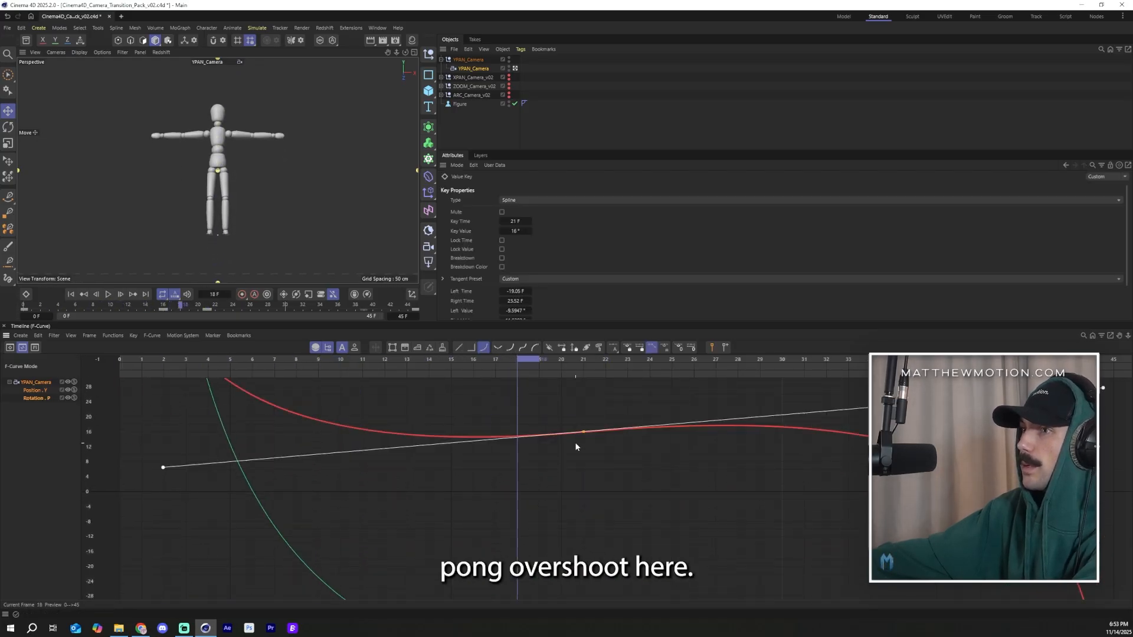
scroll(649, 453, "up", 4)
scroll(535, 450, "down", 10)
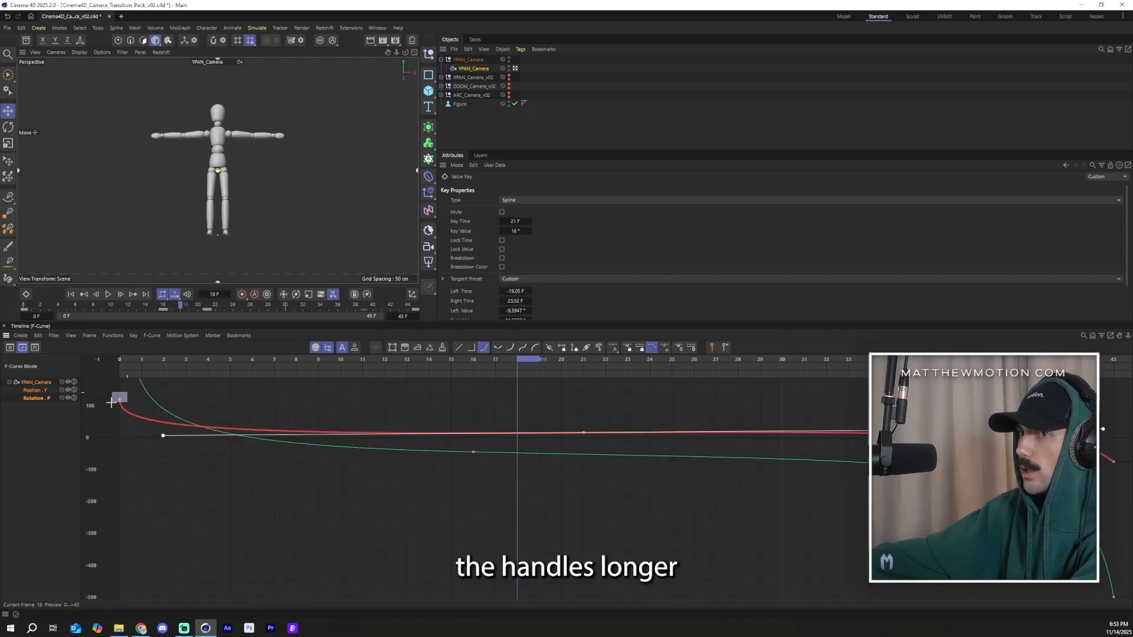
Step: Scrub through the whole animation to preview the pitch and Y position motion
left_click_drag(111, 403, 112, 404)
scroll(126, 429, "up", 3)
scroll(645, 448, "down", 3)
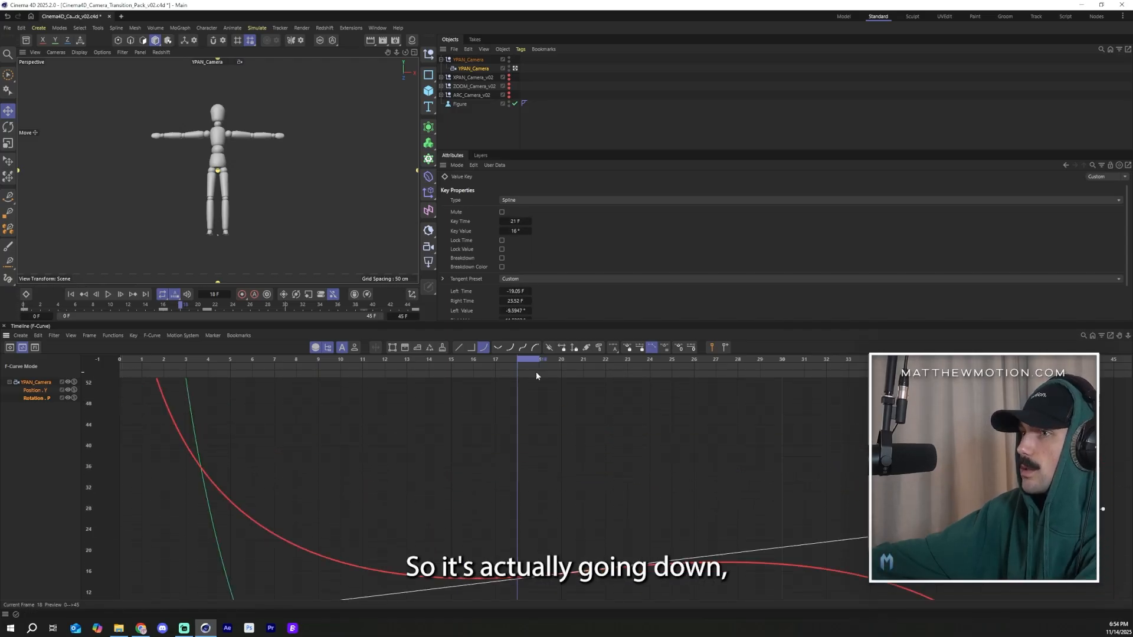
left_click_drag(494, 363, 798, 435)
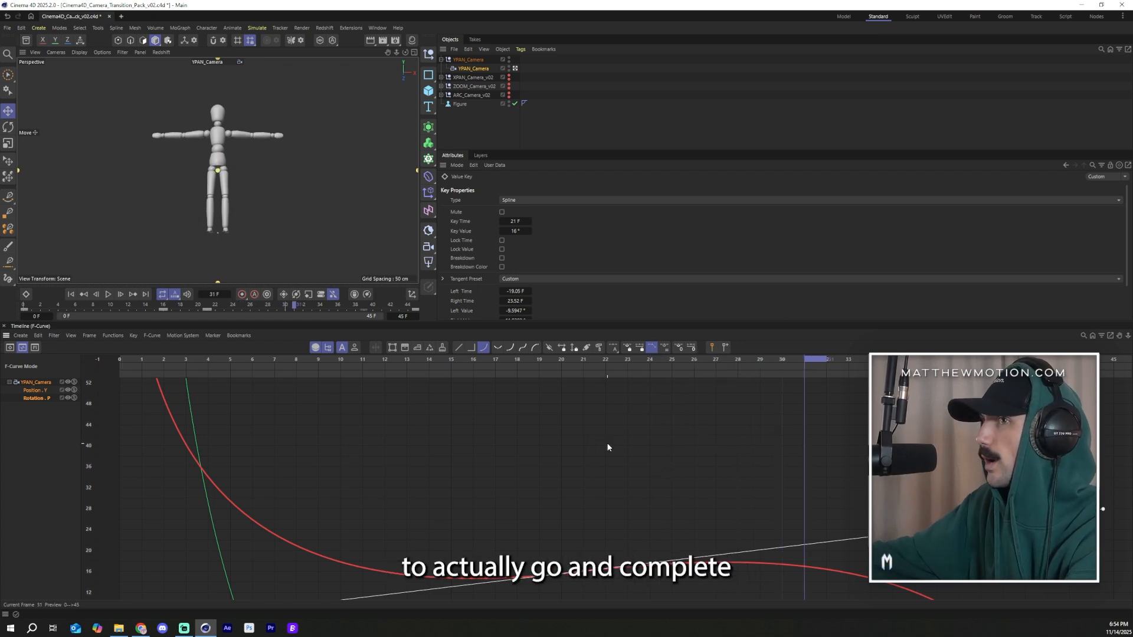
key("h")
left_click_drag(825, 366, 1025, 366)
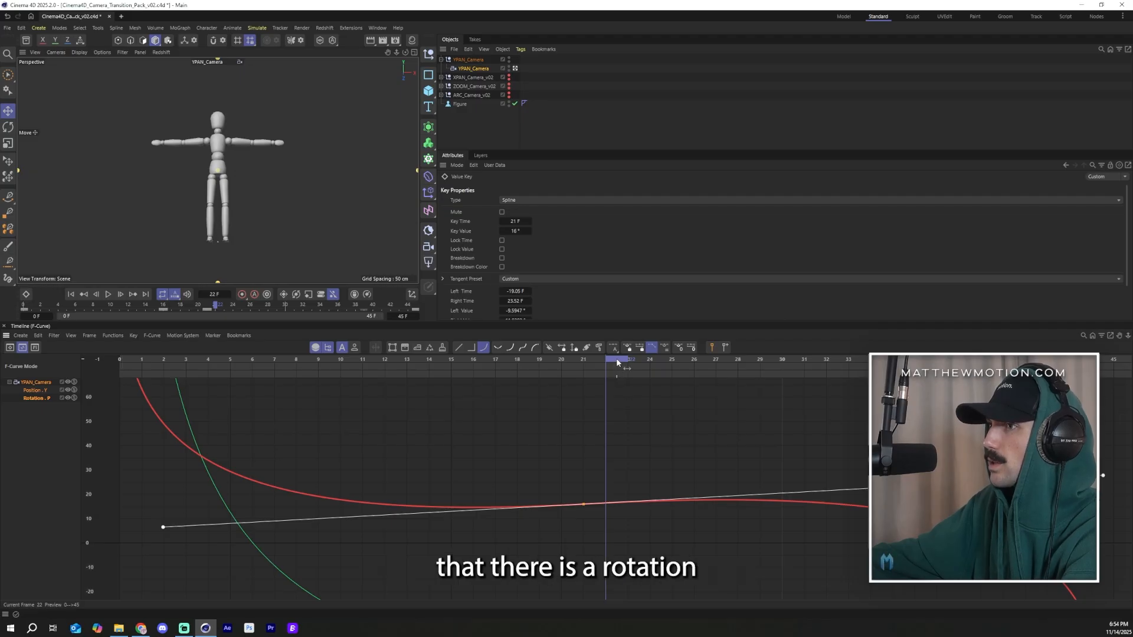
left_click_drag(651, 354, 785, 347)
left_click_drag(341, 358, 476, 416)
left_click_drag(576, 429, 6, 499)
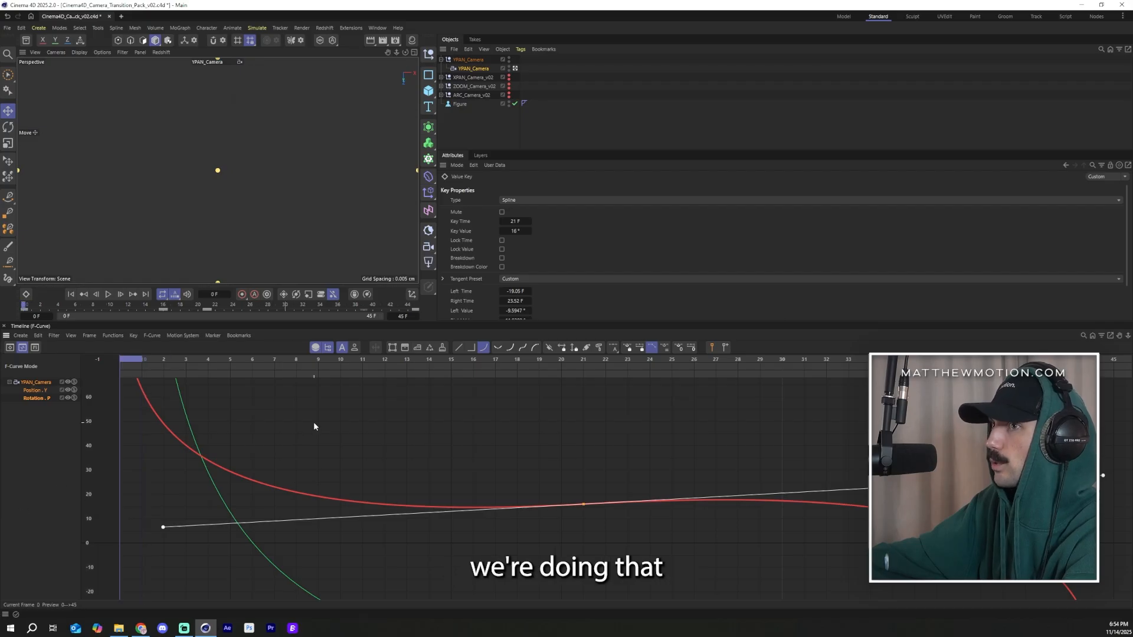
left_click(314, 426)
Step: Start renaming the YPAN_Camera object nested under YPAN_Camera_v02
left_click(688, 94)
key("F8")
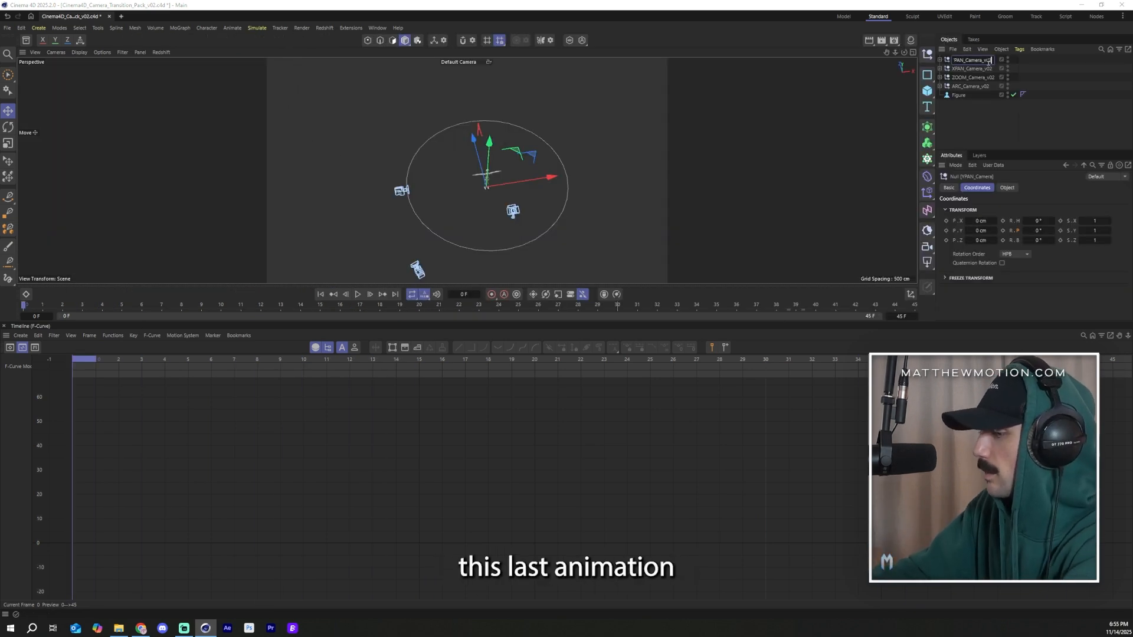
double_click(982, 69)
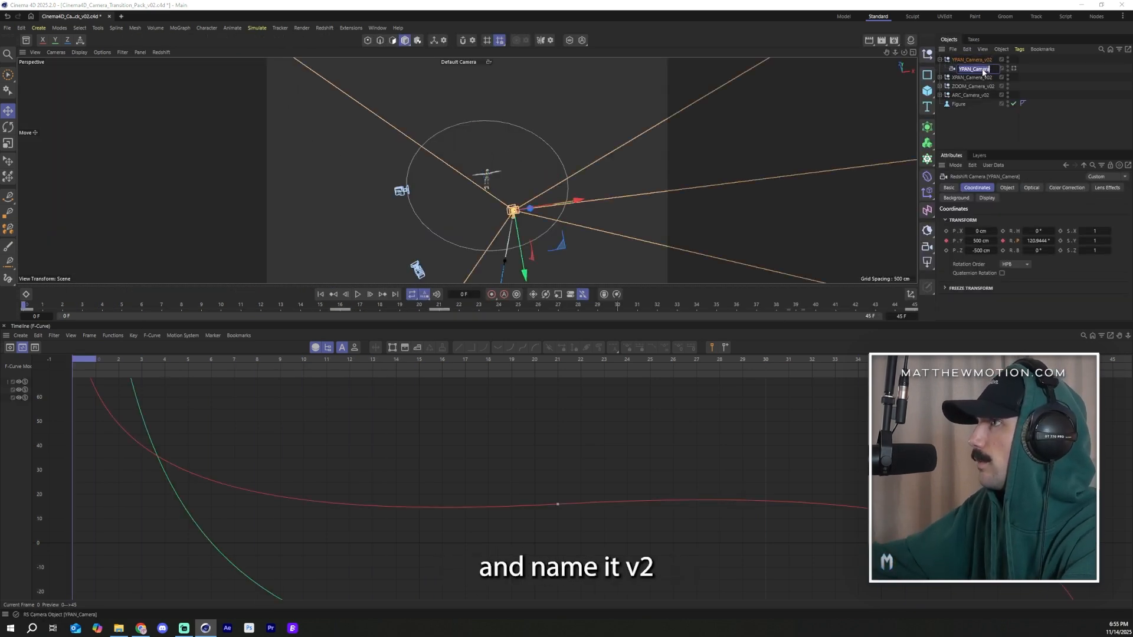